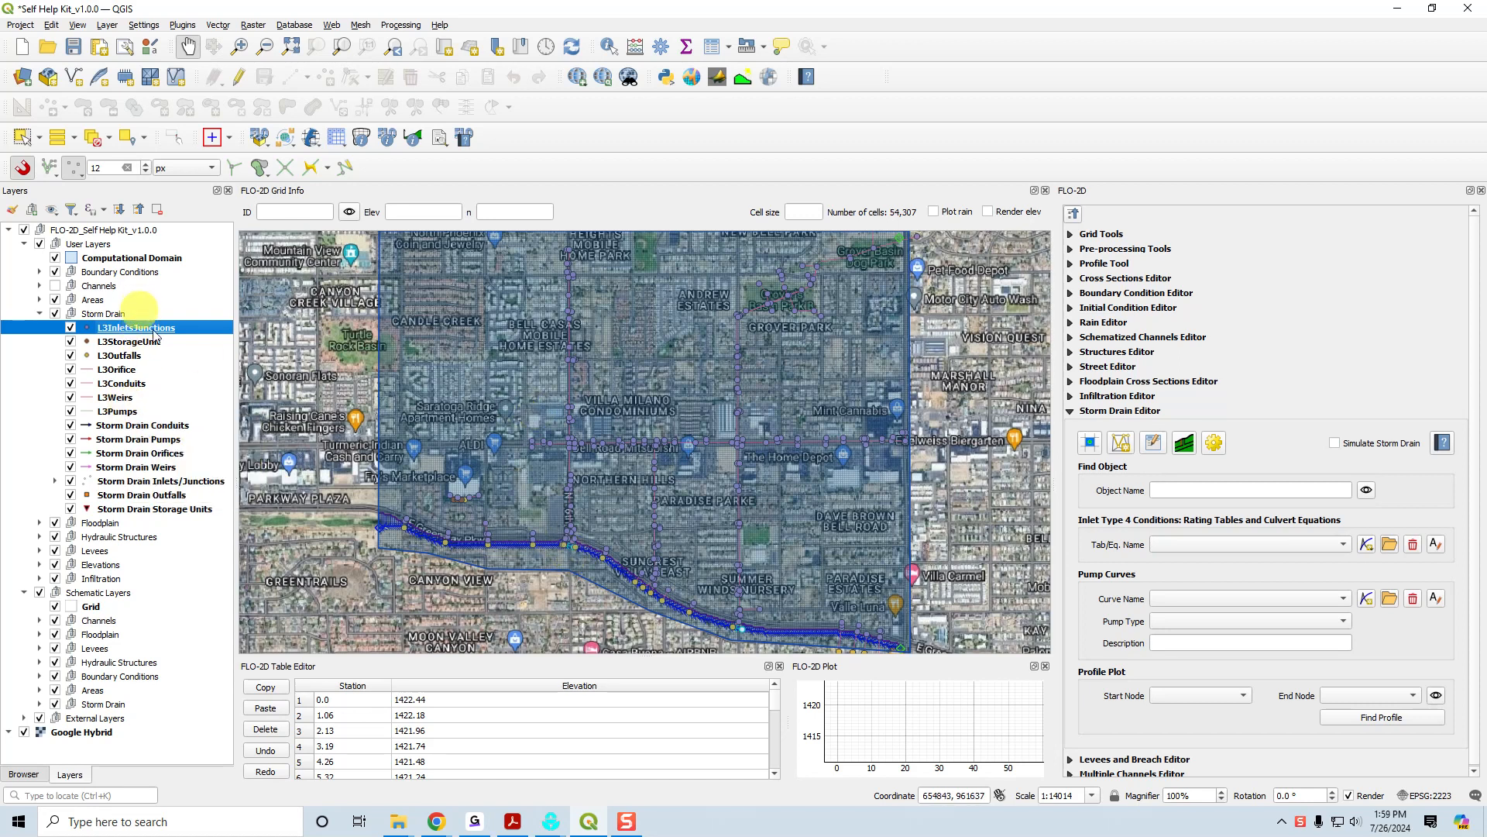
Open the Storm Drain Editor online help and look through its Create Storm Drain page.
click(1441, 442)
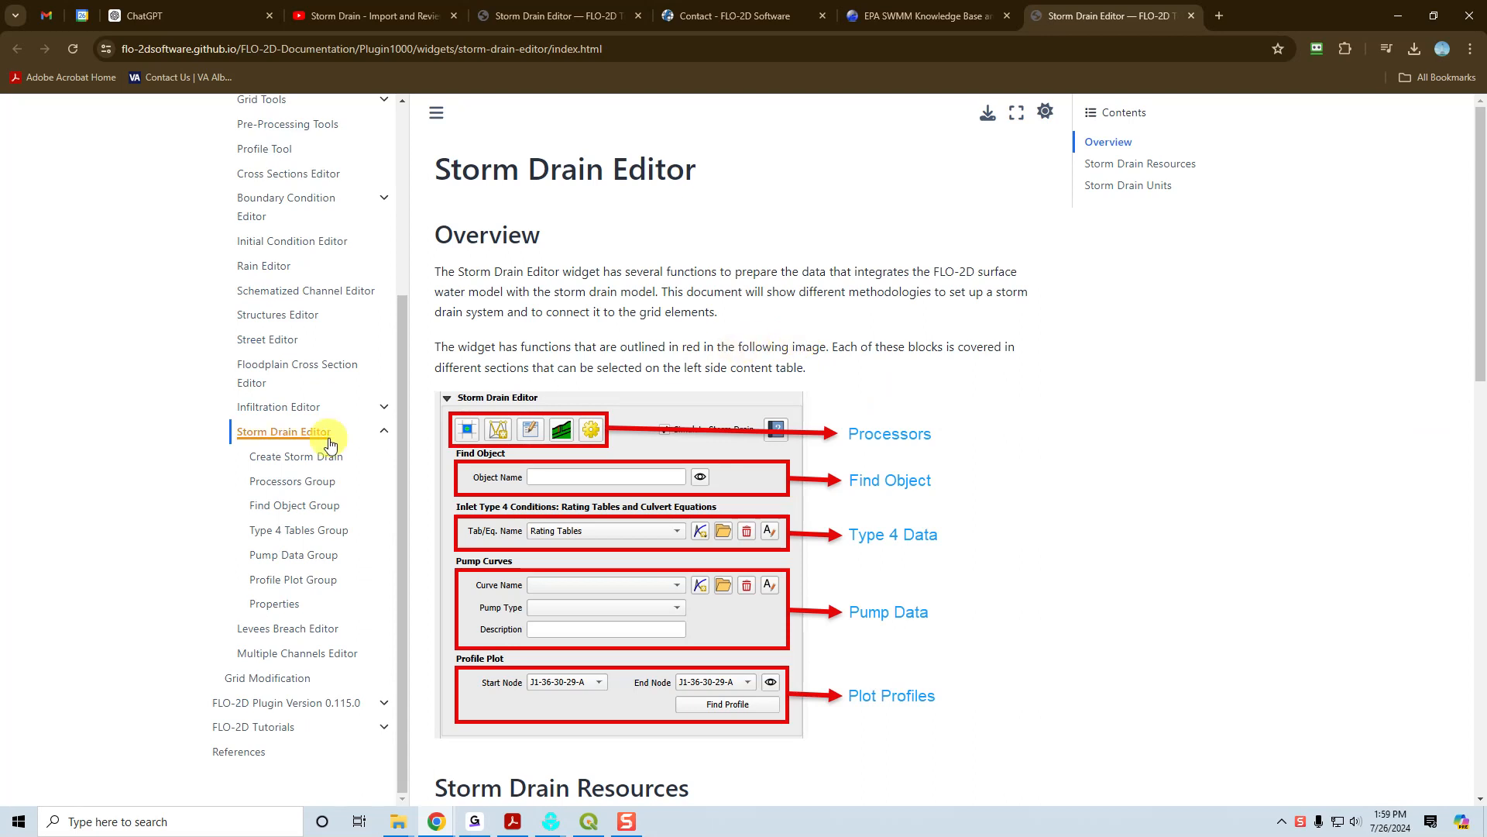
click(317, 462)
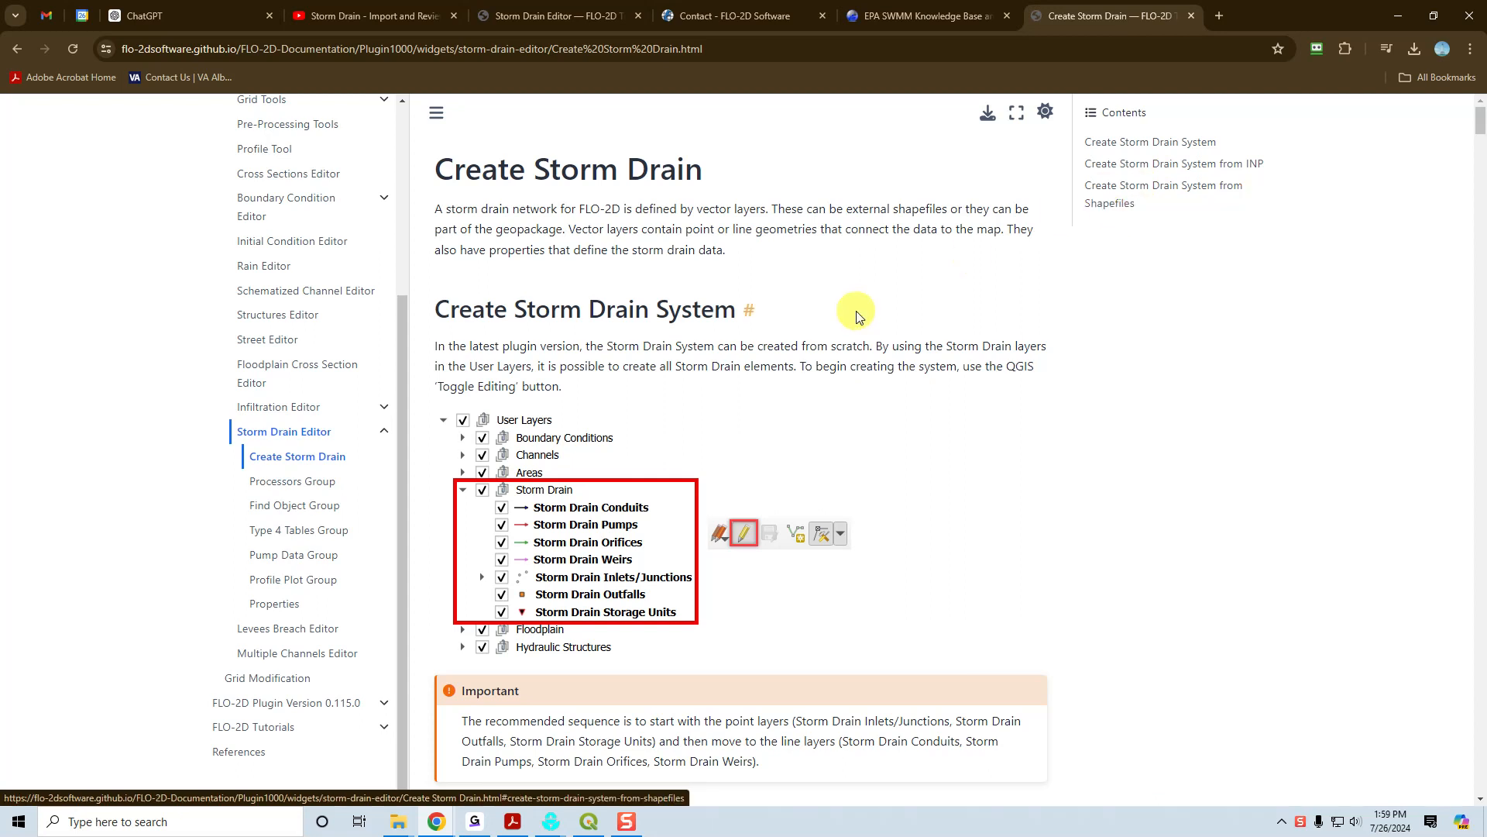
scroll(856, 310, down, 15)
scroll(857, 310, down, 15)
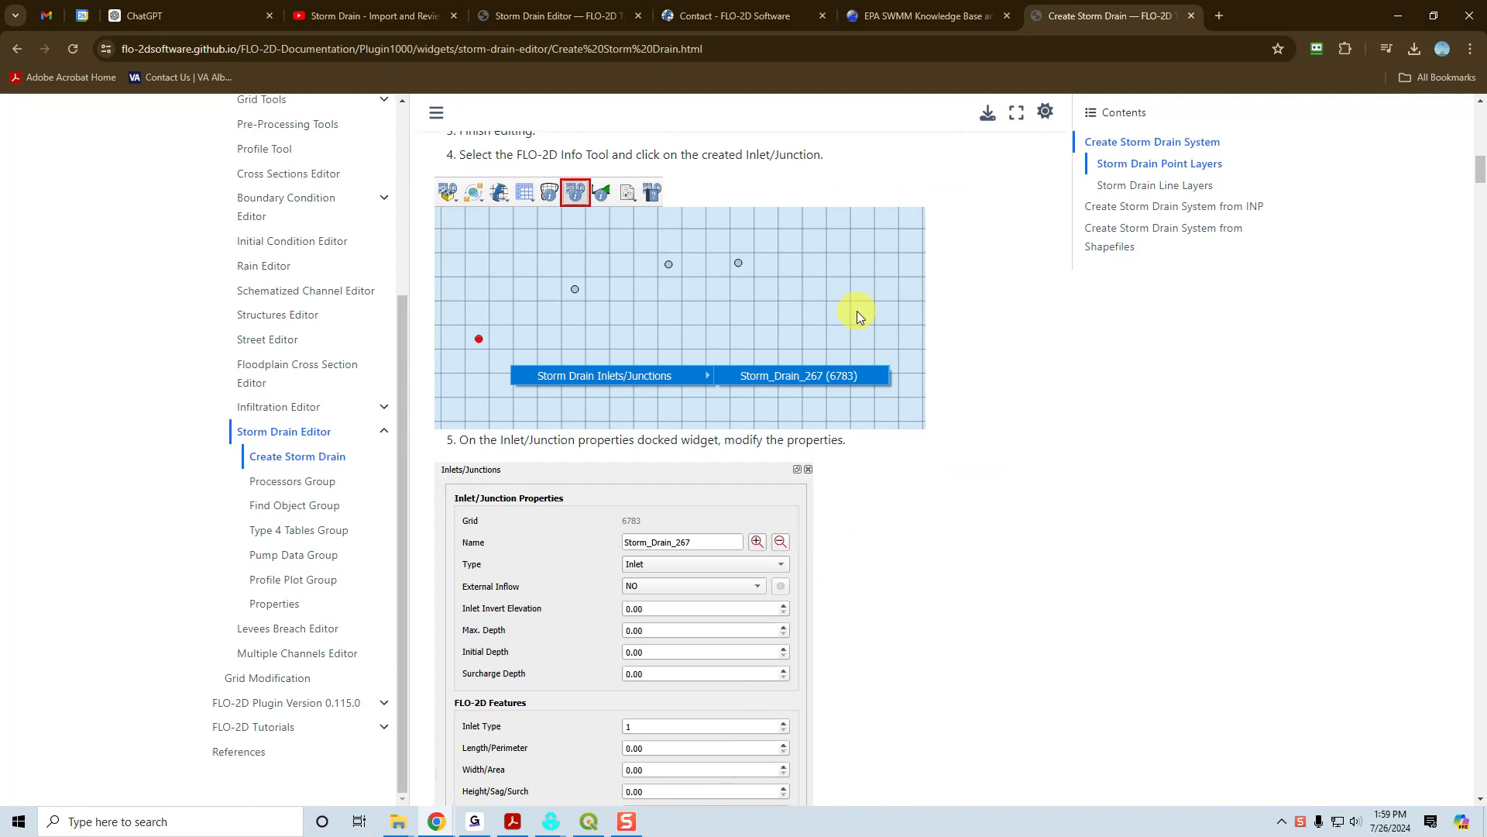
scroll(857, 310, up, 5)
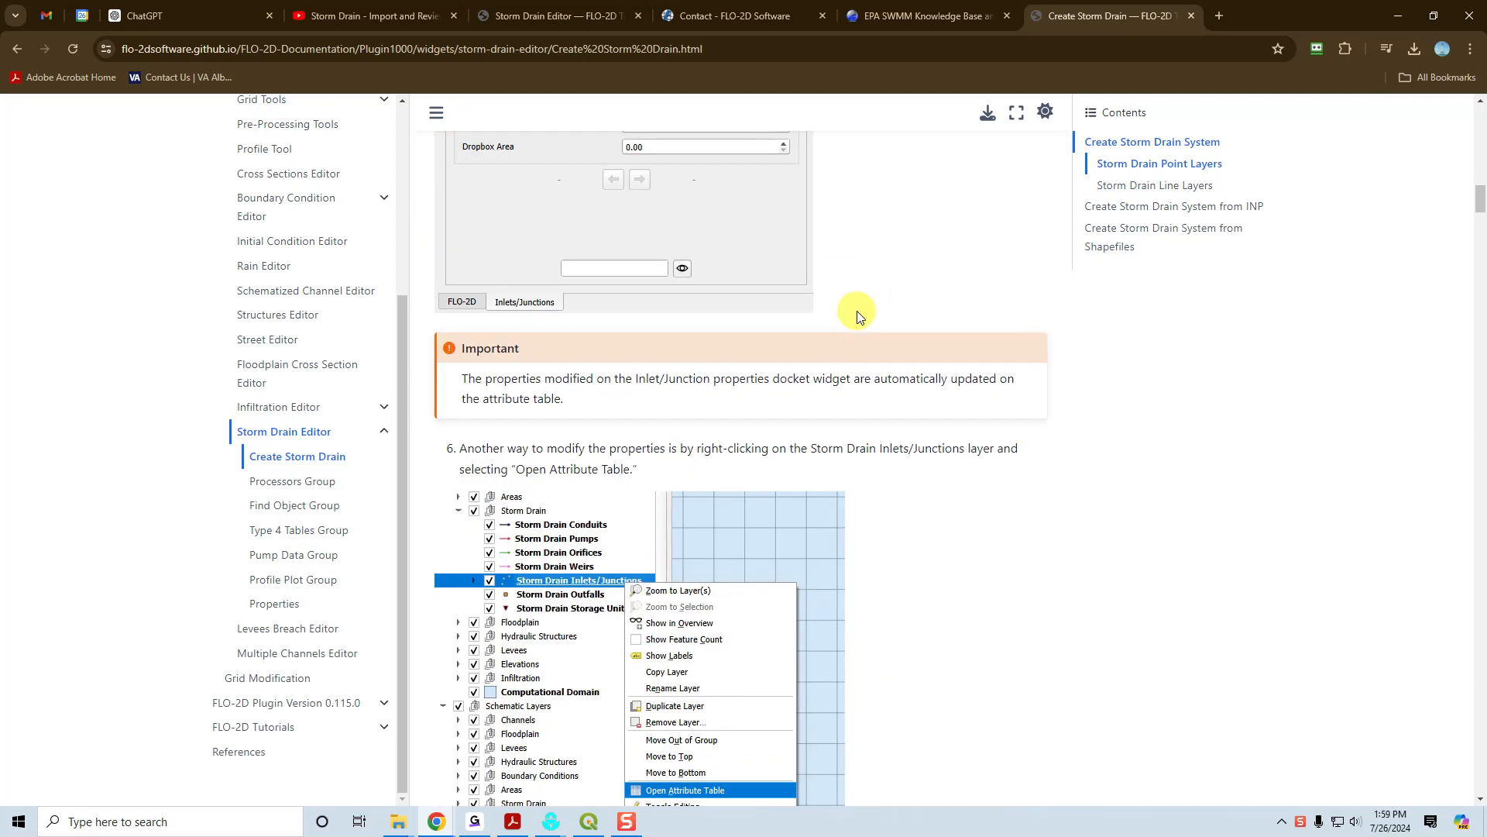
scroll(856, 310, down, 3)
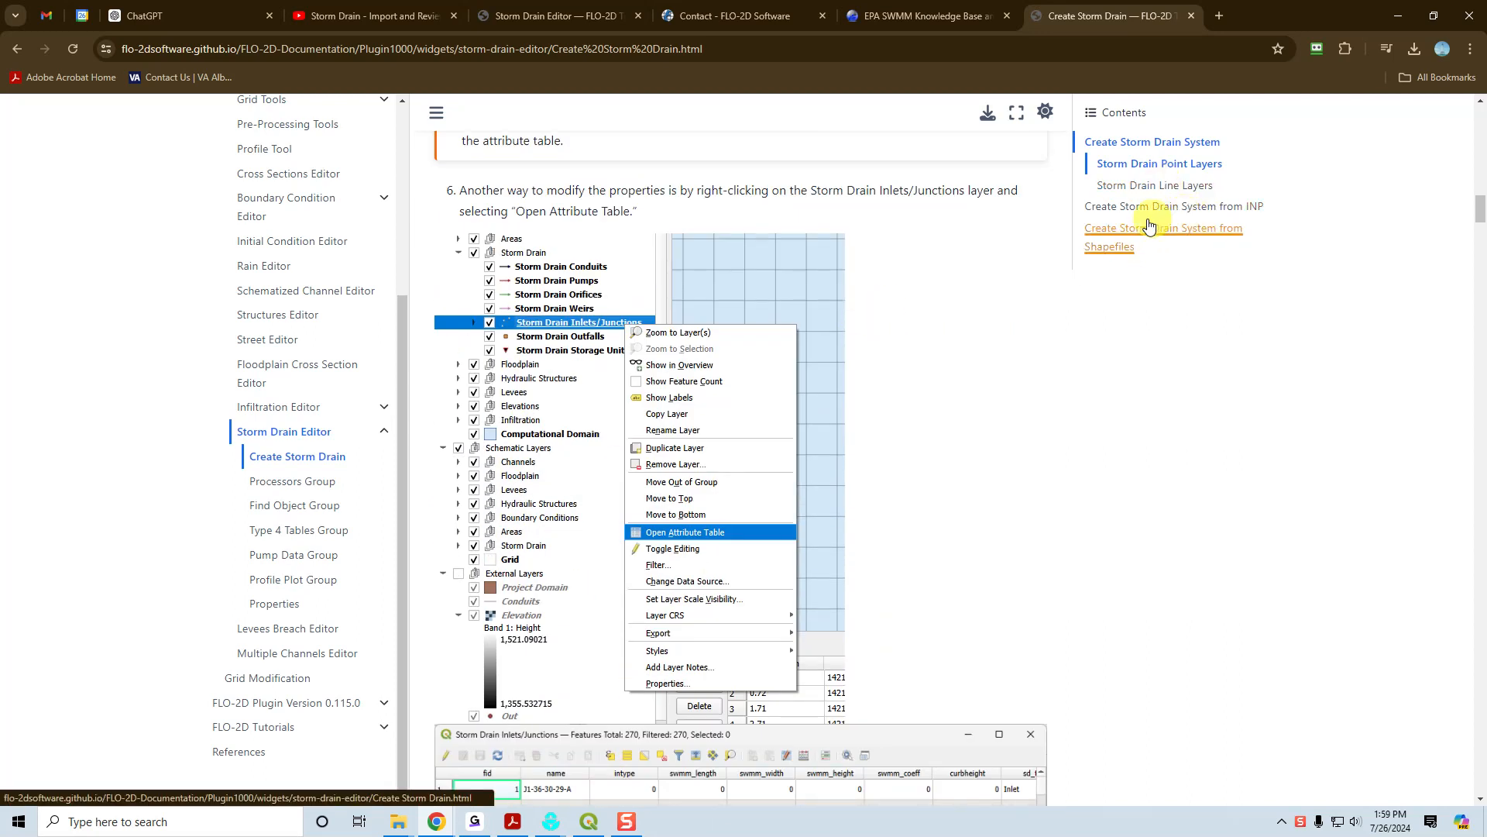
Go to the Create Storm Drain System from Shapefiles section and read the input layer descriptions for nodes and links.
click(1105, 236)
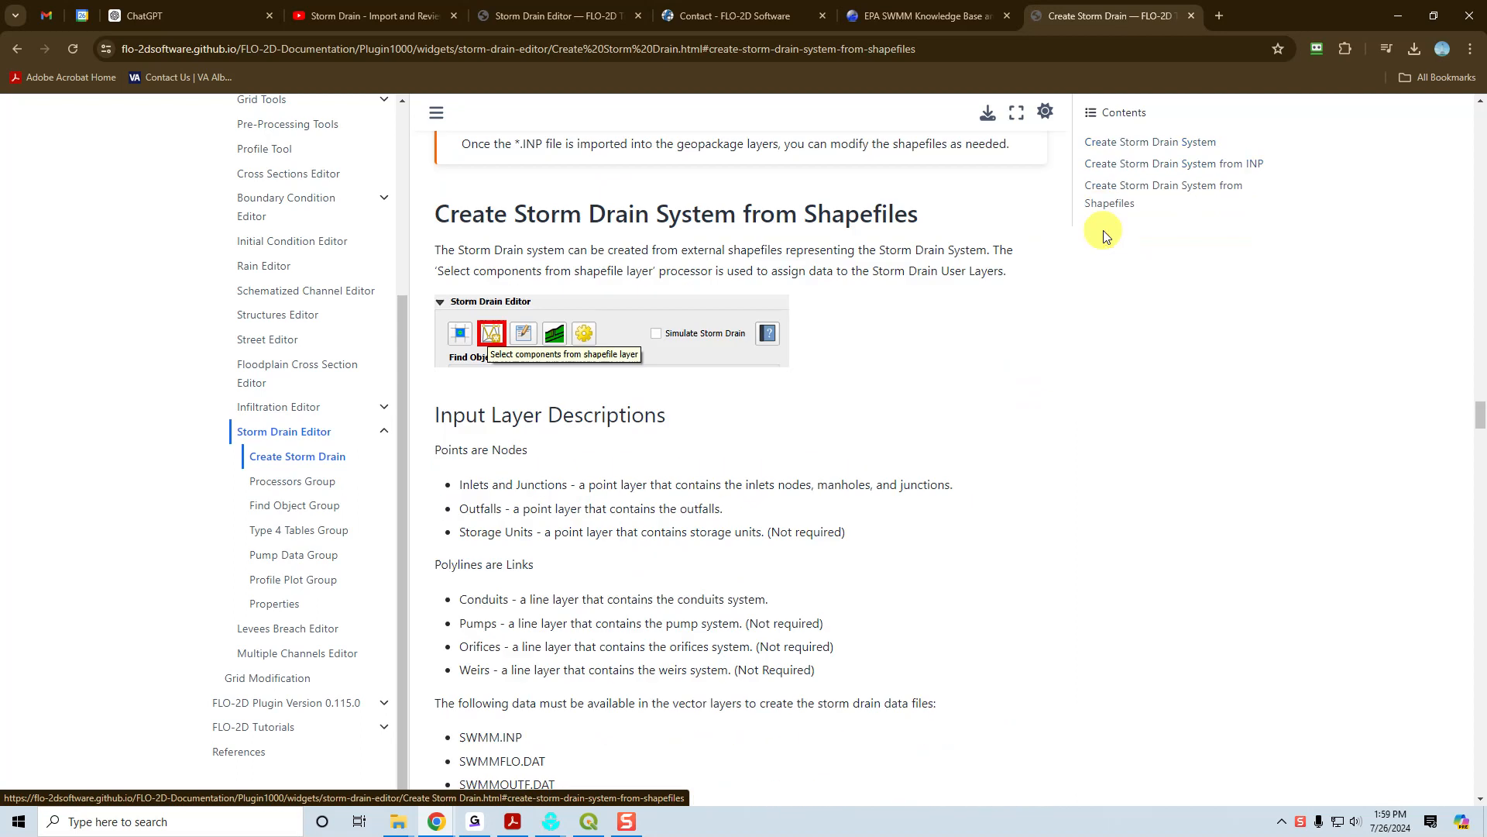
scroll(801, 290, down, 3)
scroll(801, 290, up, 3)
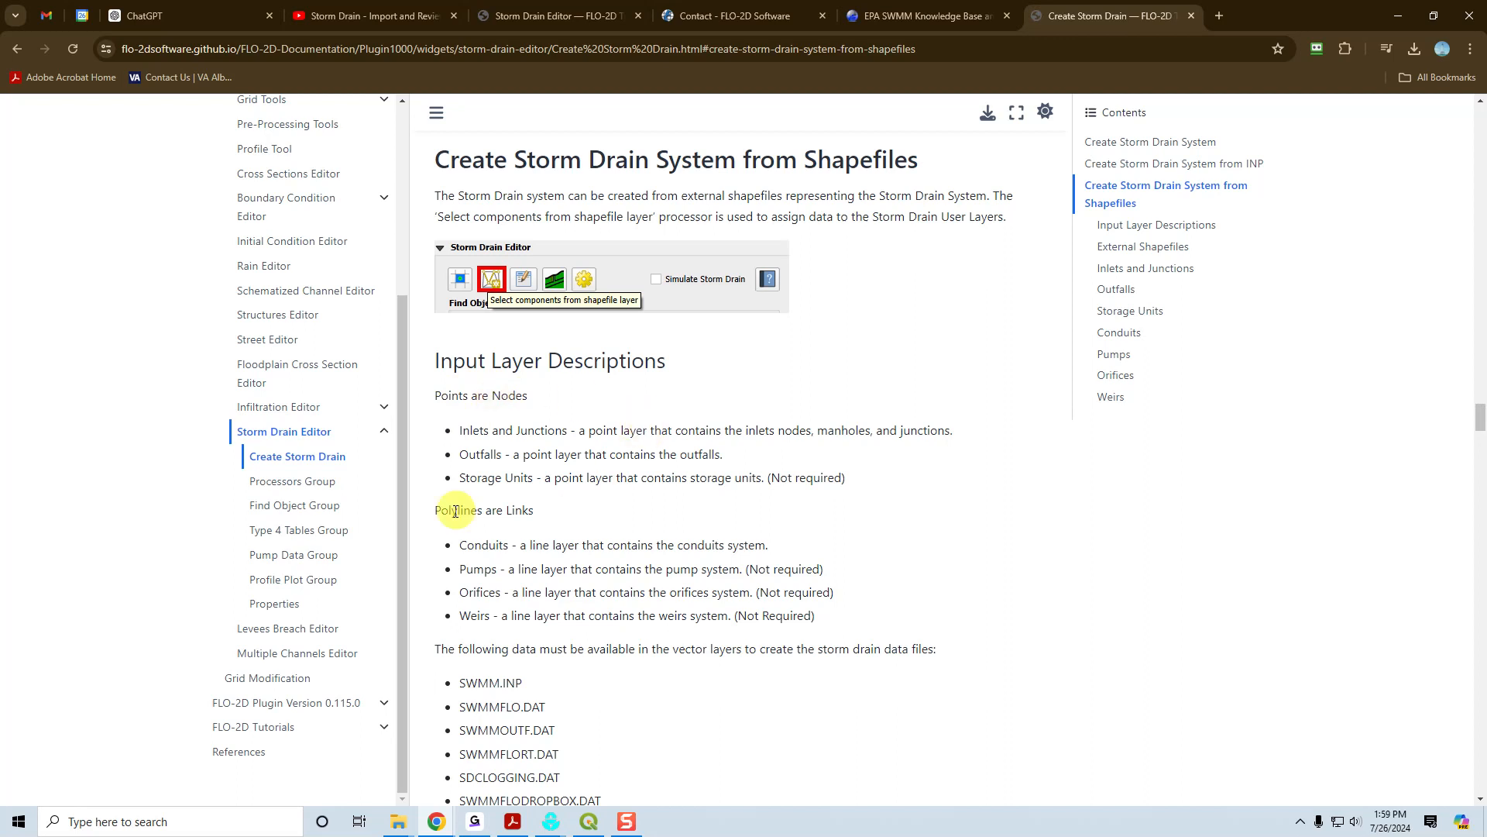
drag(448, 512, 546, 517)
click(546, 517)
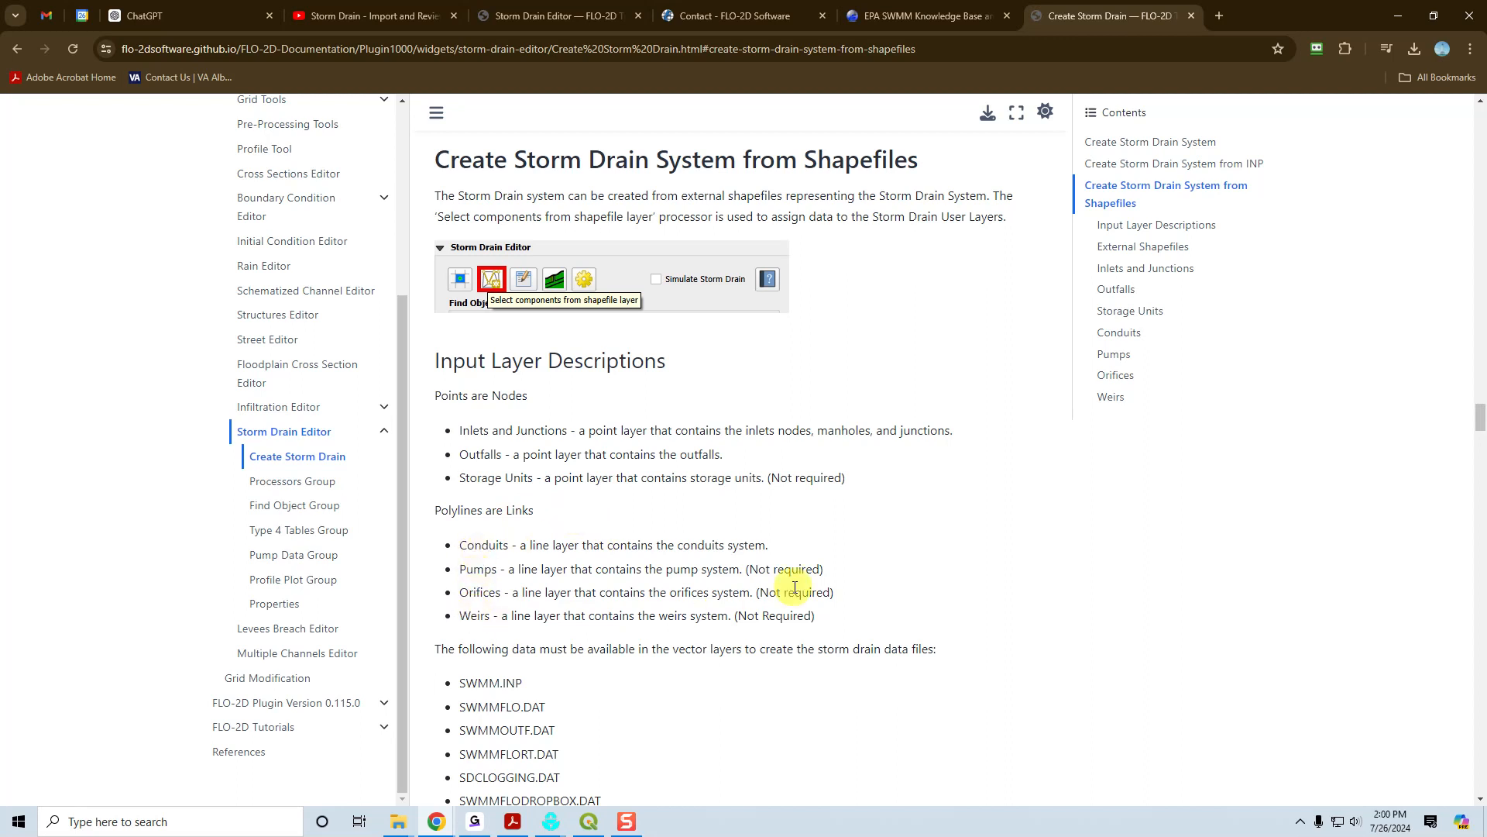
Read the required data files, External Shapefiles guidance, and the Inlets and Junctions field table with its sample attributes.
scroll(786, 585, down, 3)
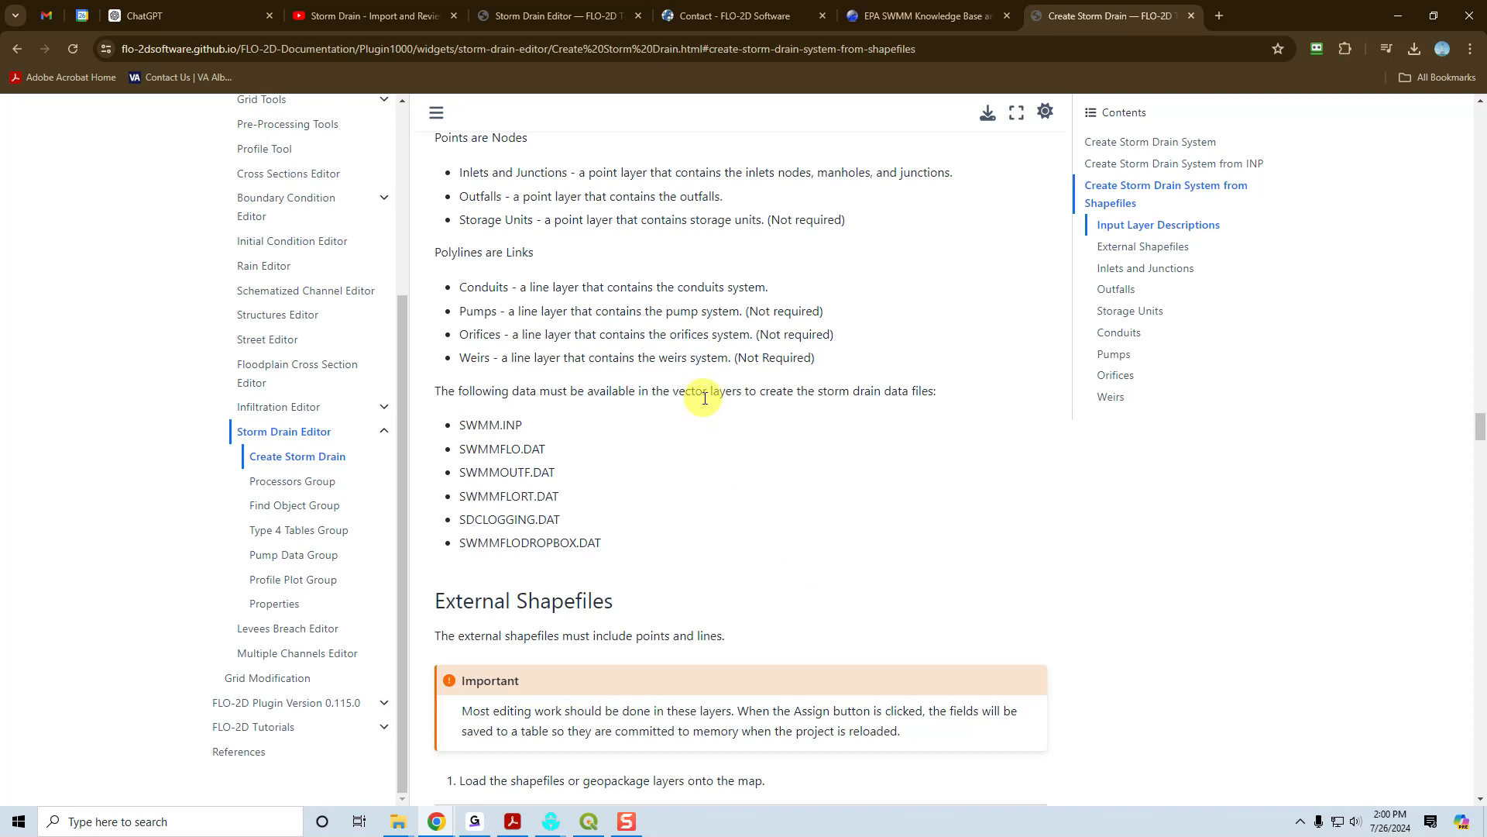
scroll(705, 399, down, 3)
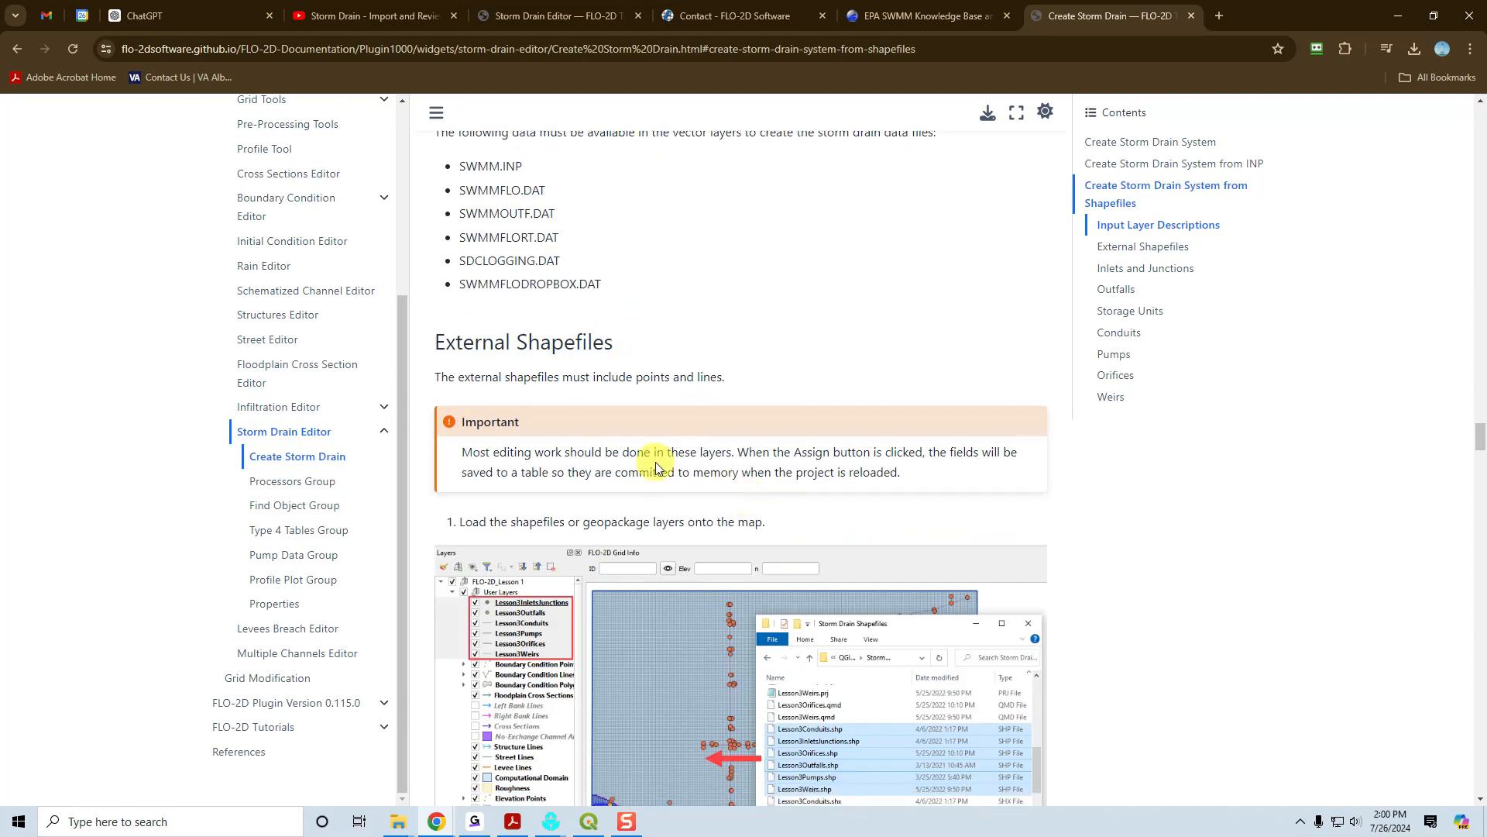
scroll(655, 463, down, 3)
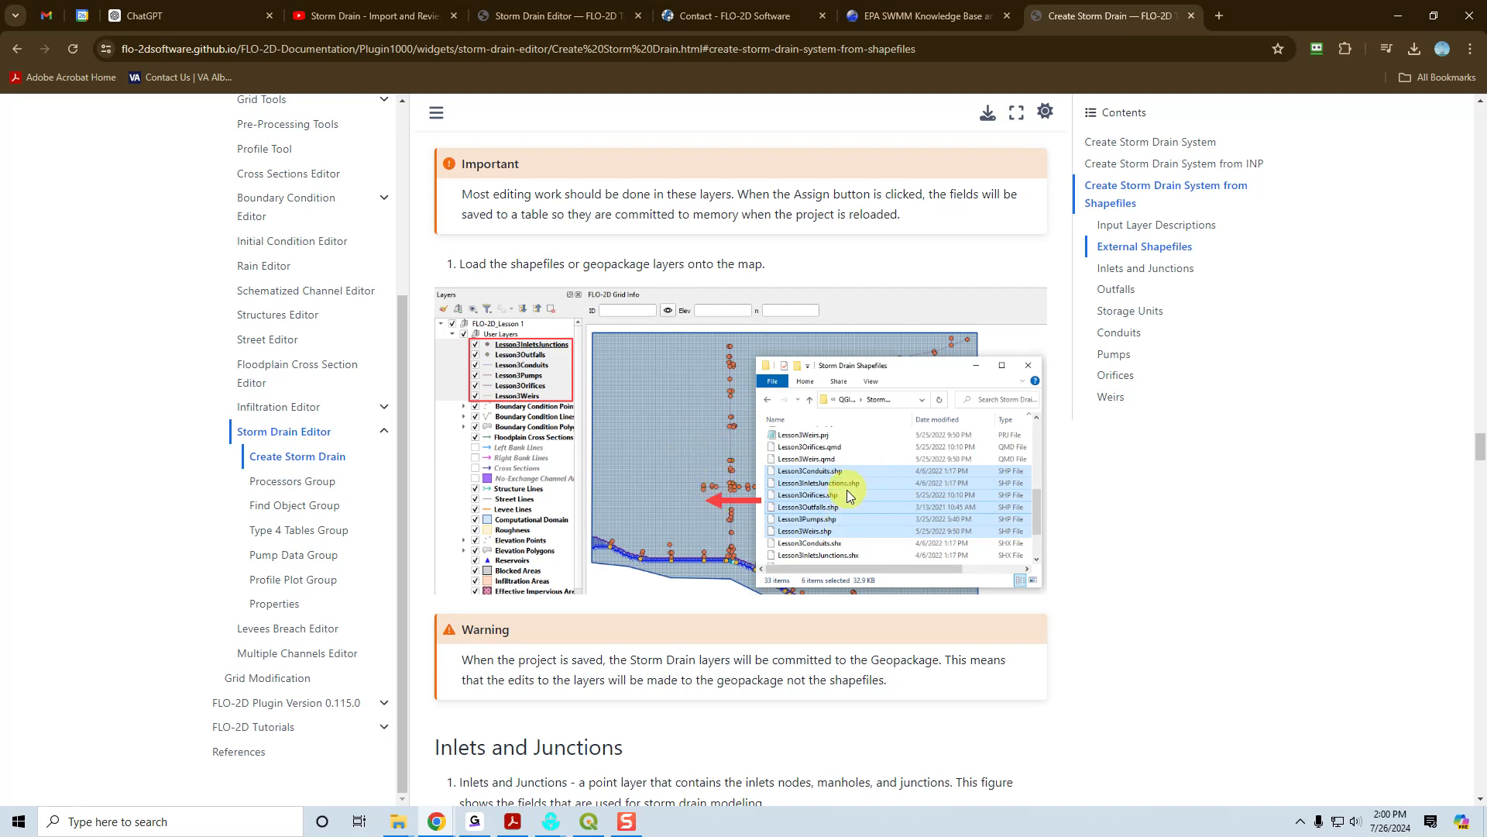
scroll(658, 482, down, 6)
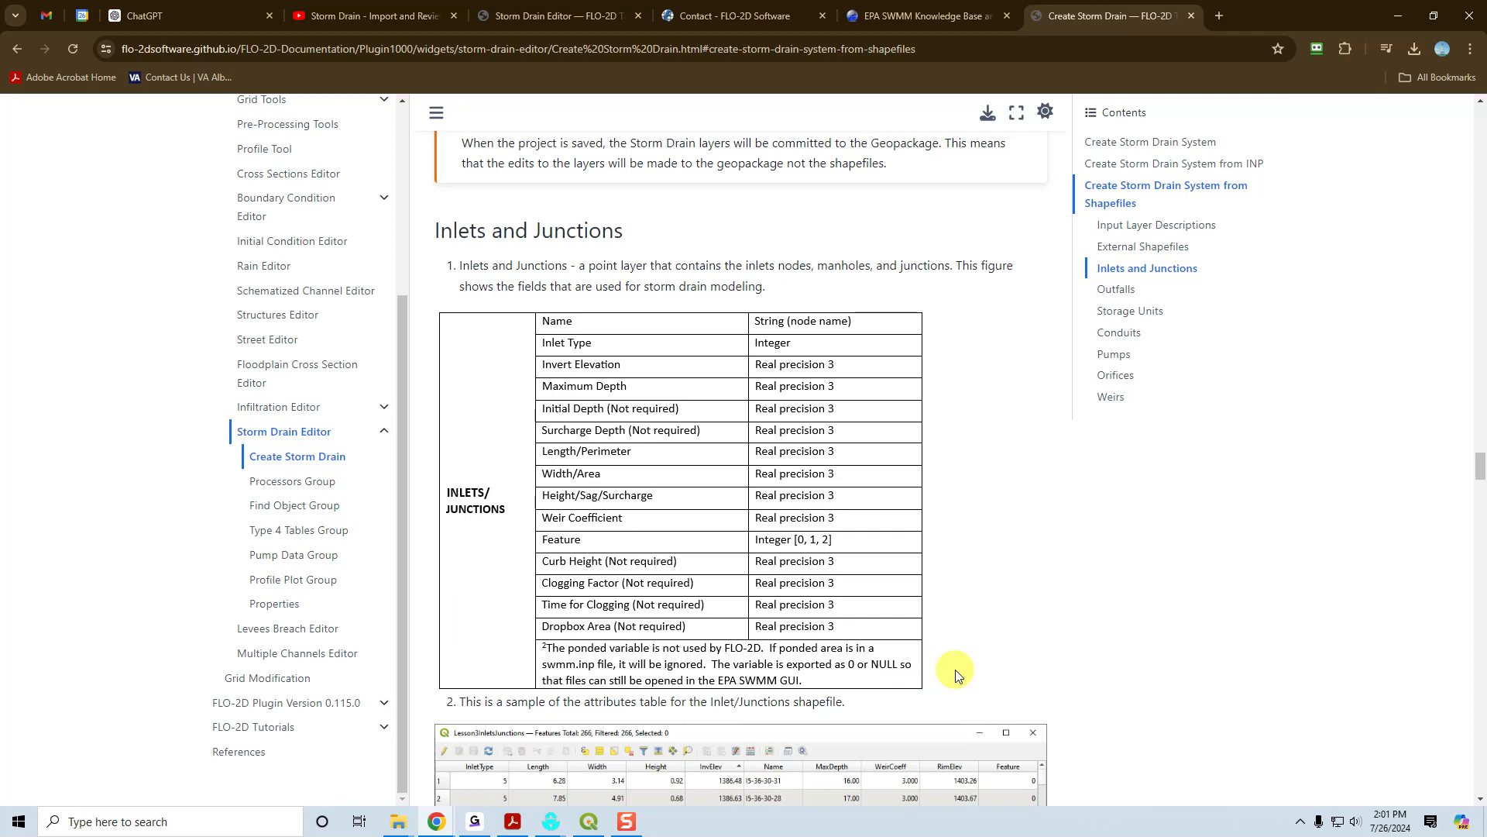
scroll(995, 589, down, 3)
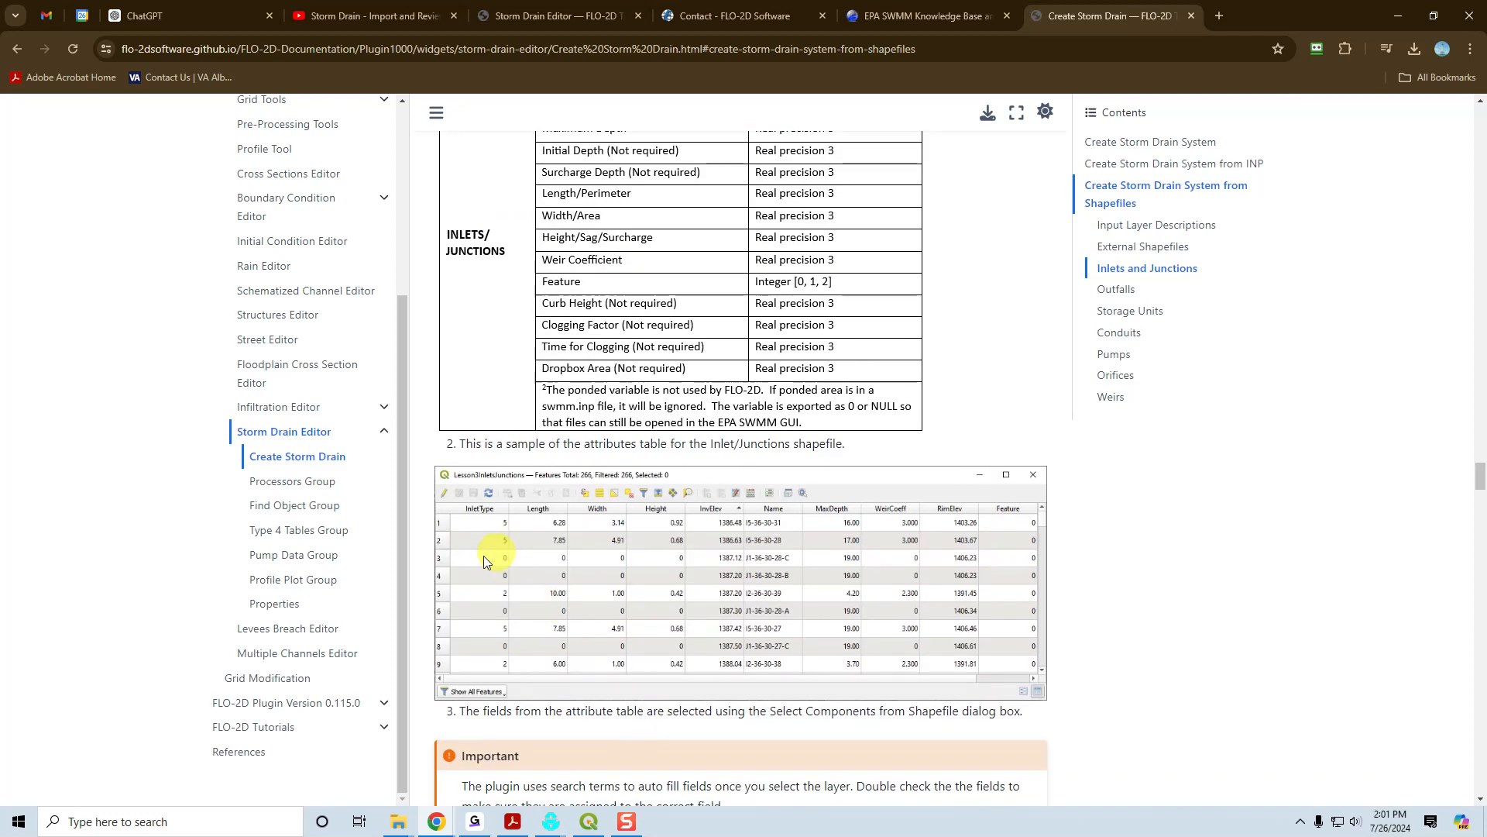
Switch back to QGIS and close the FLO-2D Table Editor and FLO-2D Plot panels.
click(591, 823)
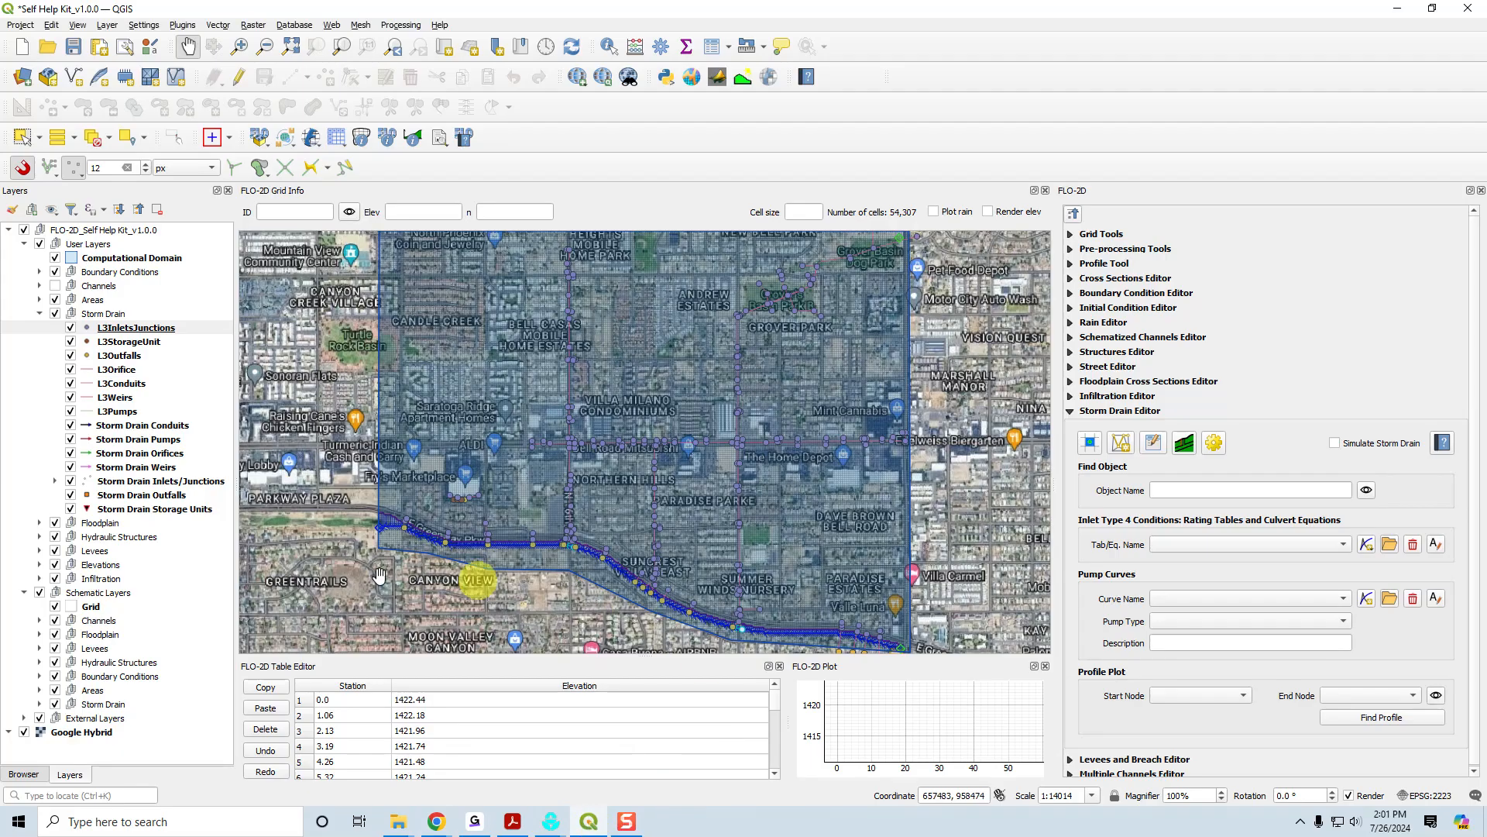
click(780, 666)
click(1045, 666)
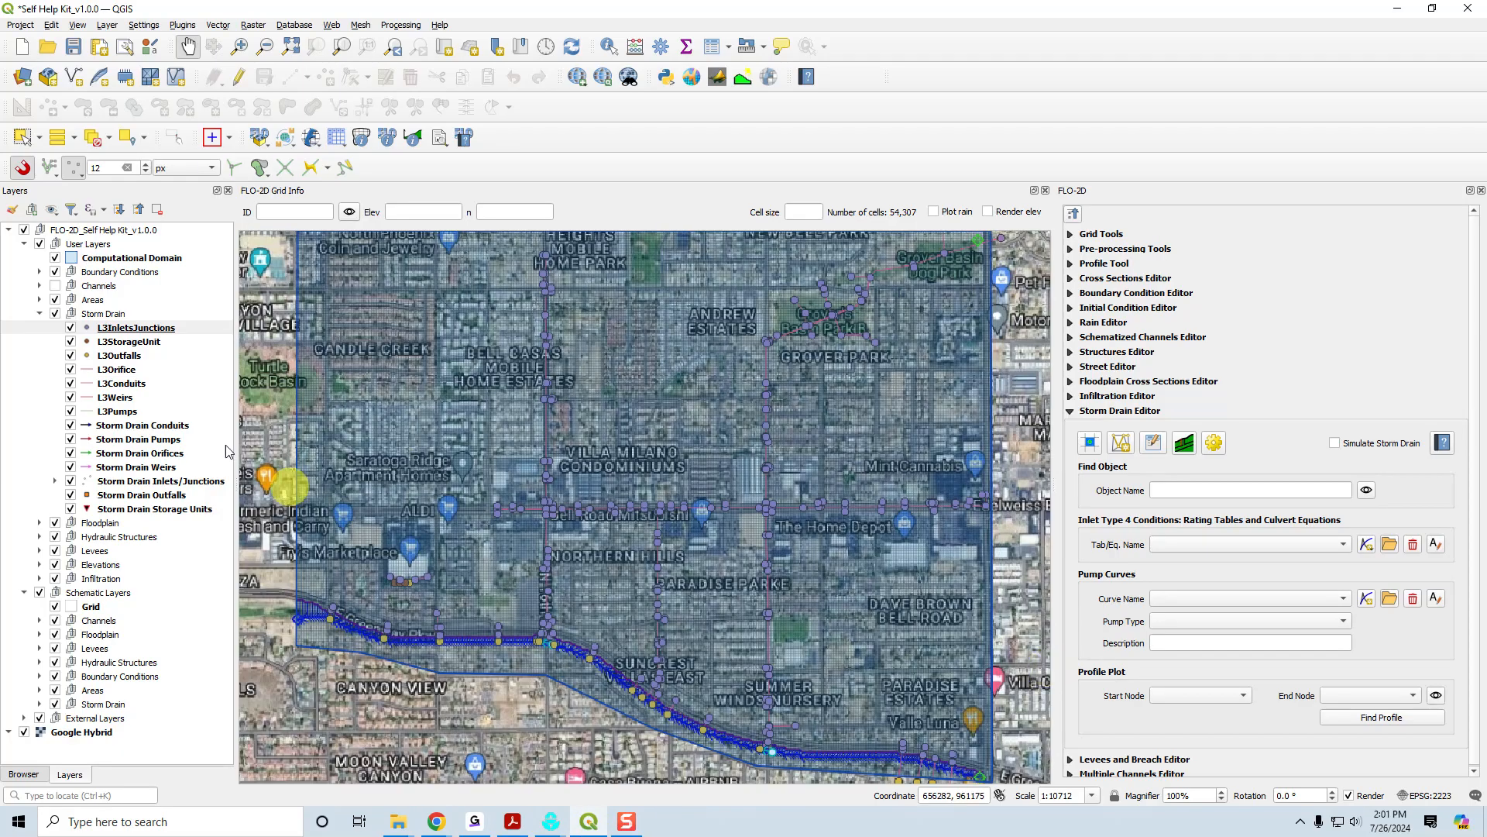
Open the L3InletsJunctions attribute table, dock it below the map and enlarge it to show more rows.
right_click(136, 328)
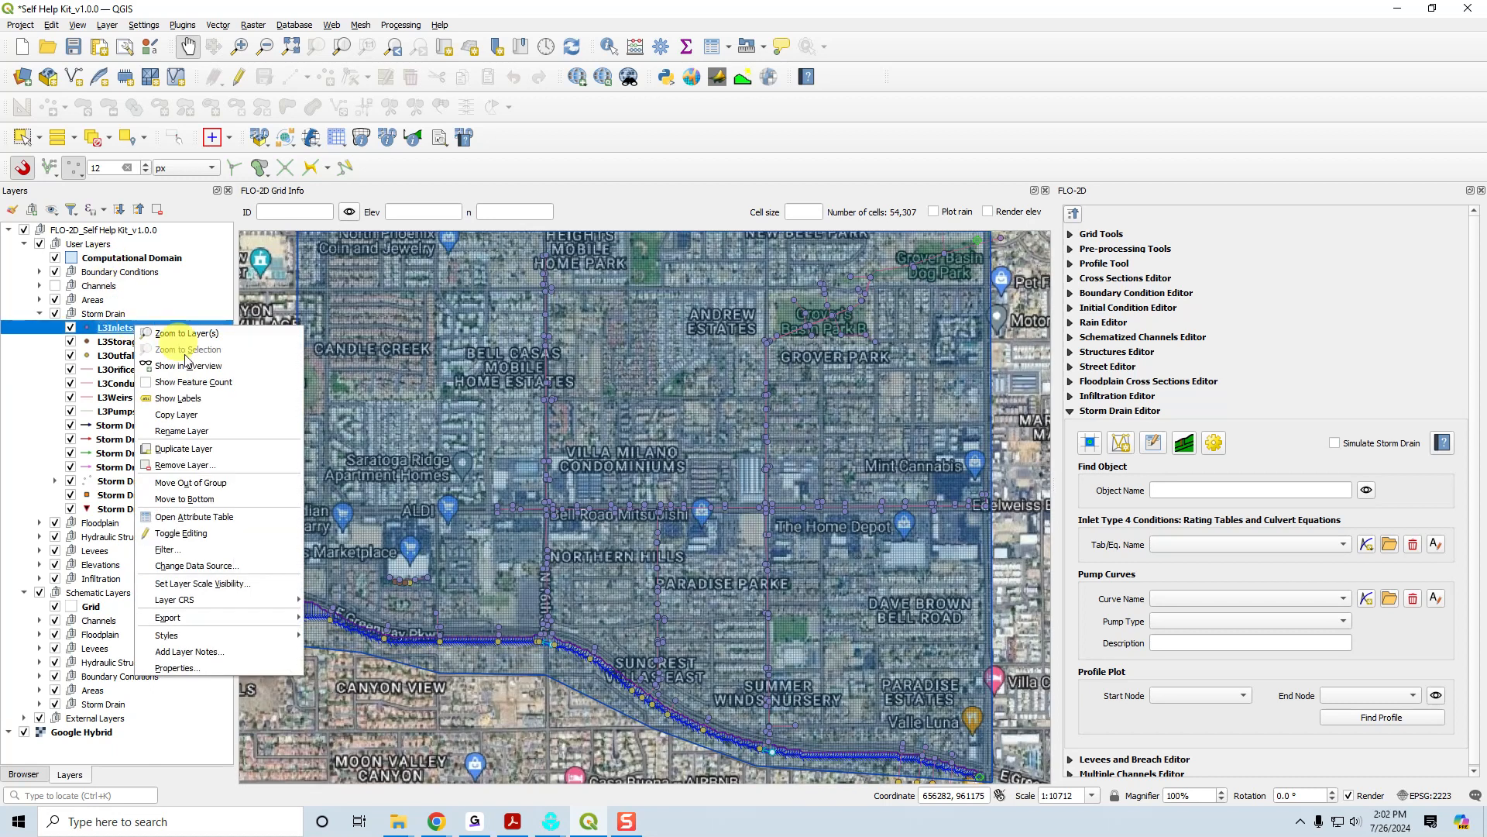
click(228, 517)
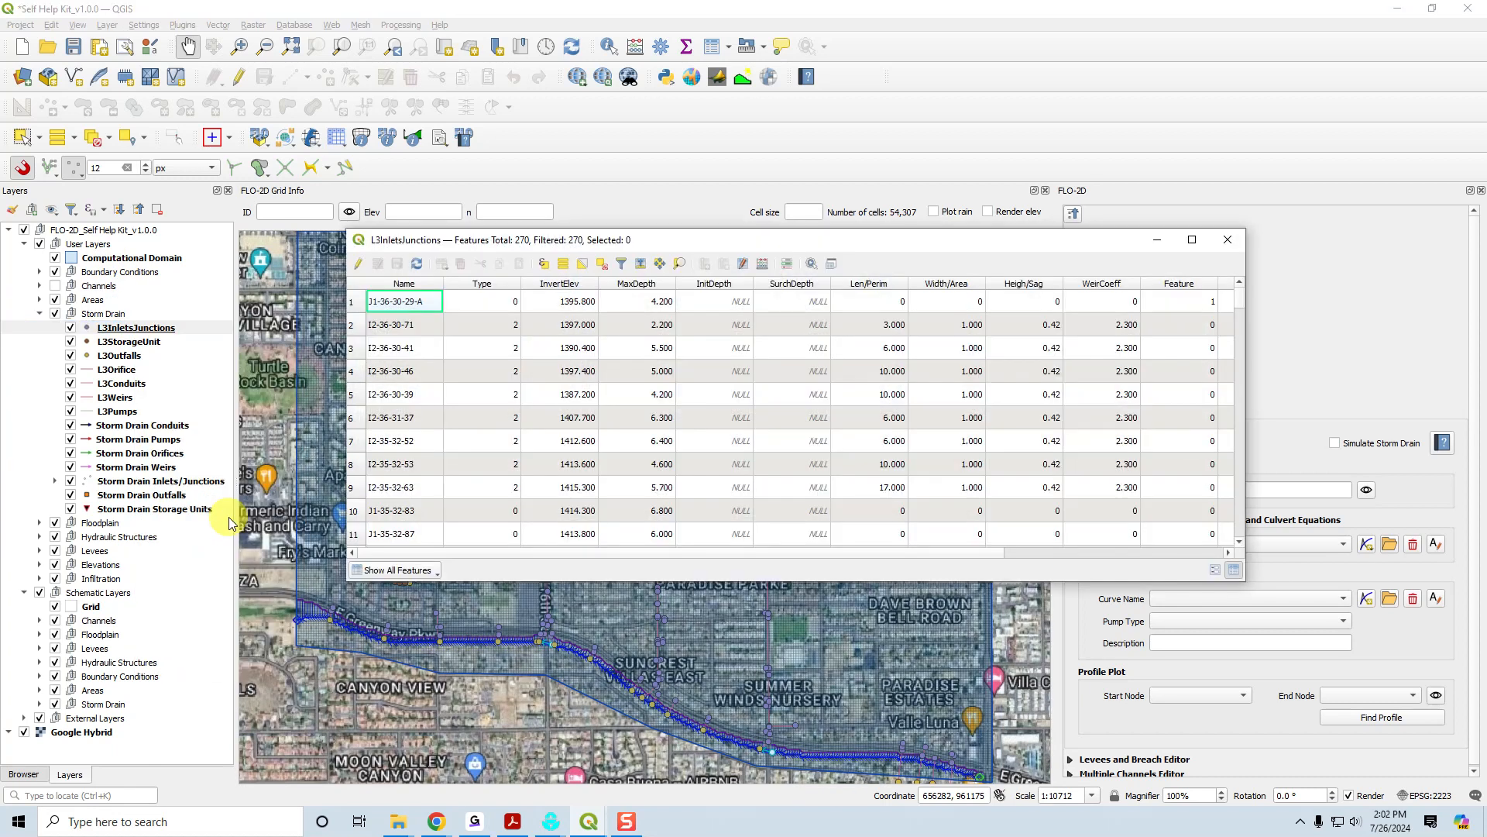
click(831, 267)
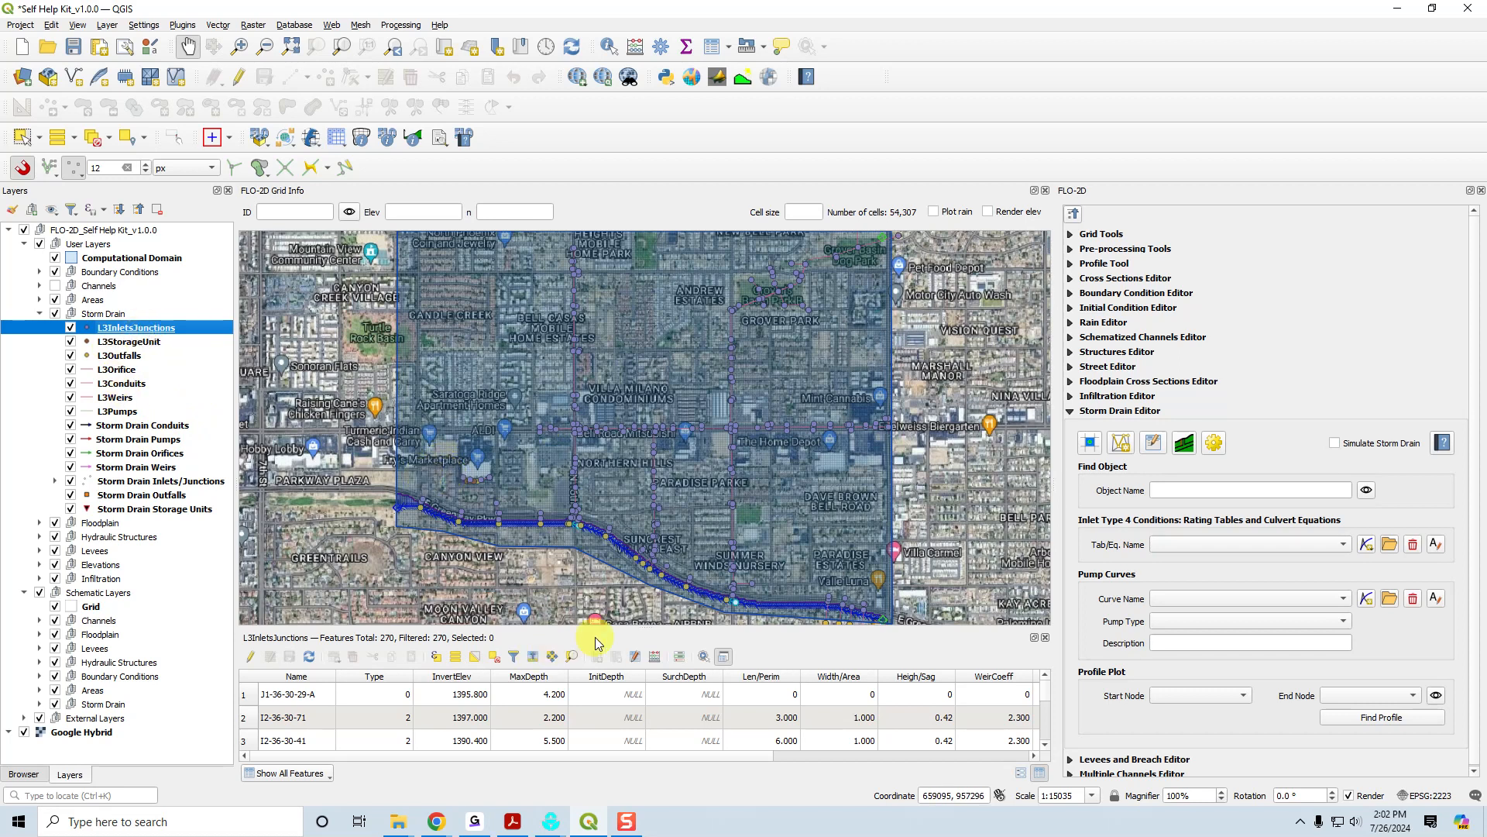
drag(612, 629, 607, 554)
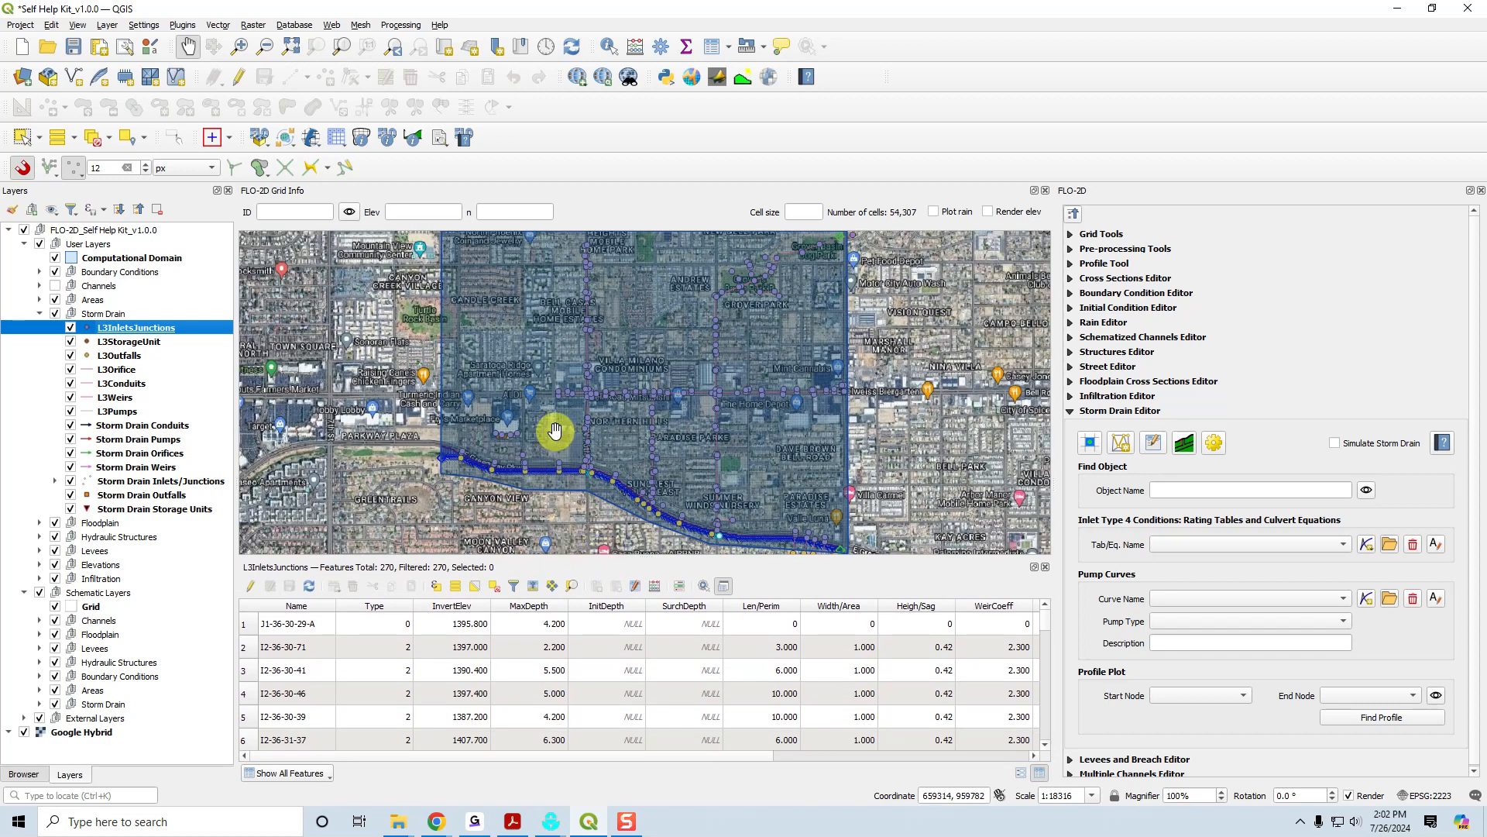
Hide the Google Hybrid basemap and add the Google Satellite basemap instead.
click(24, 732)
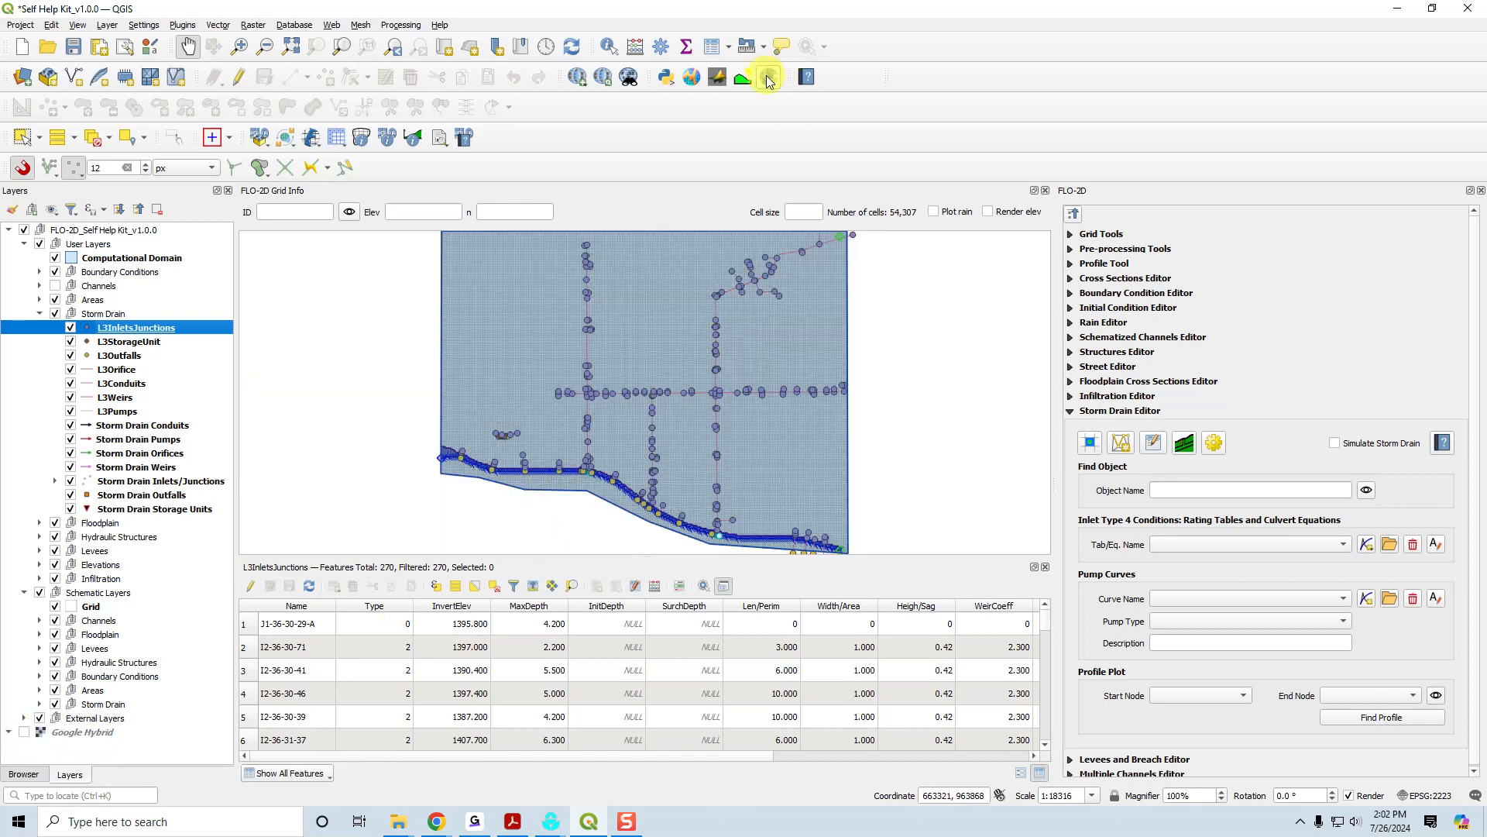
click(575, 77)
mouse_move(594, 116)
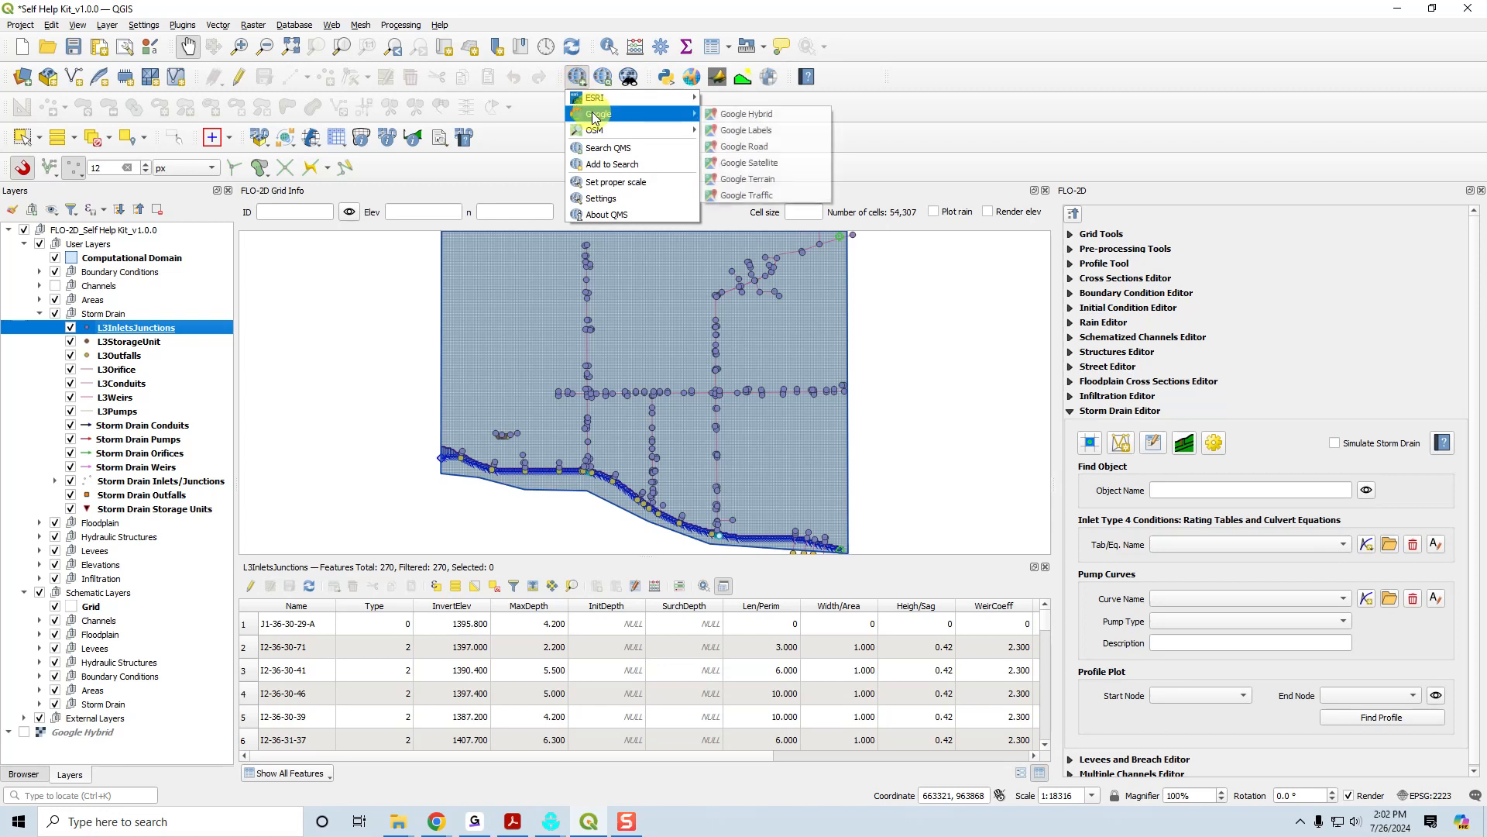
click(748, 163)
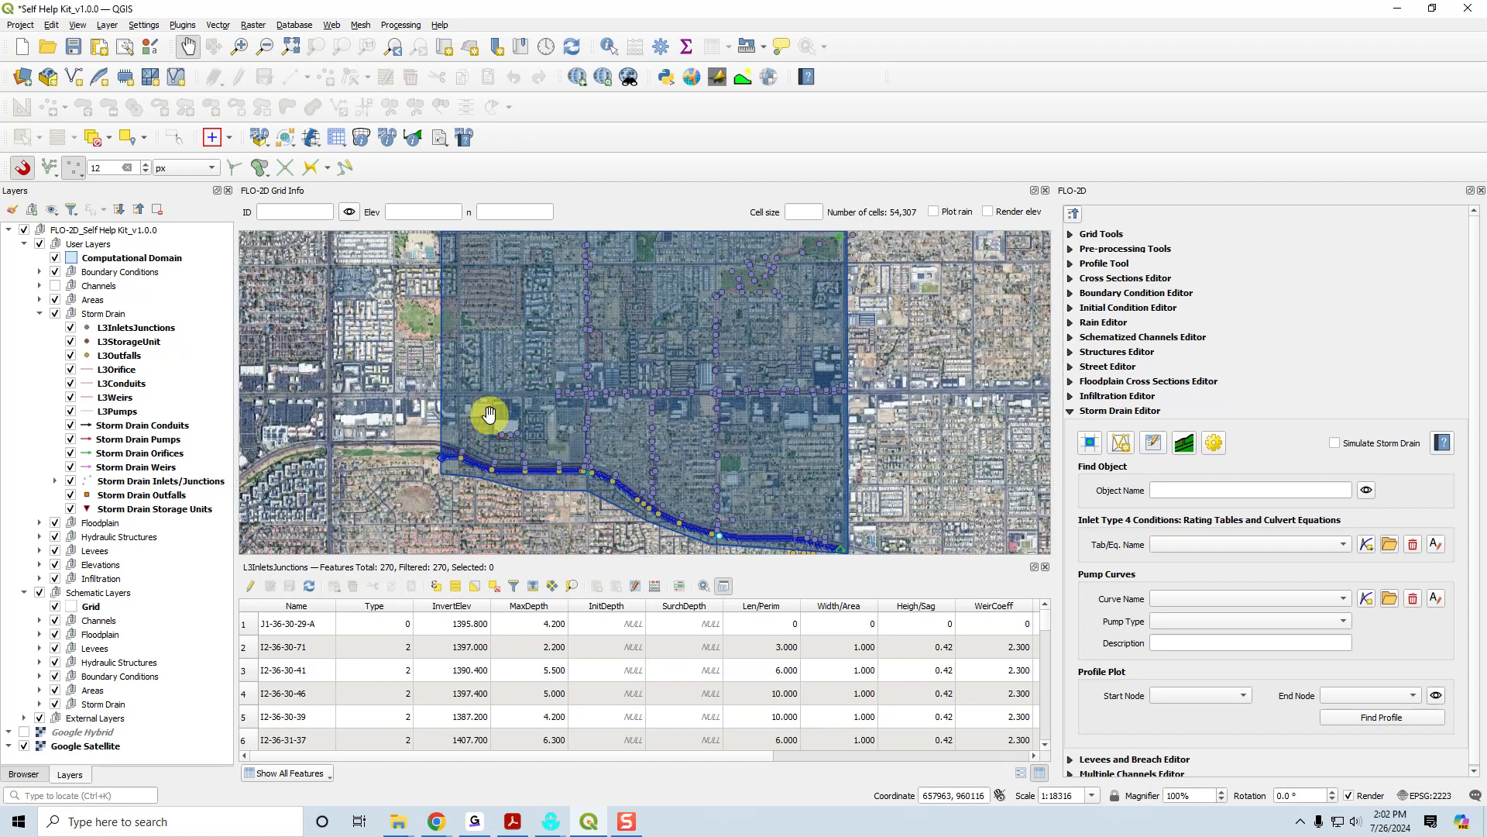
Sort the L3InletsJunctions attribute table by the Type field in ascending order.
click(375, 606)
click(376, 609)
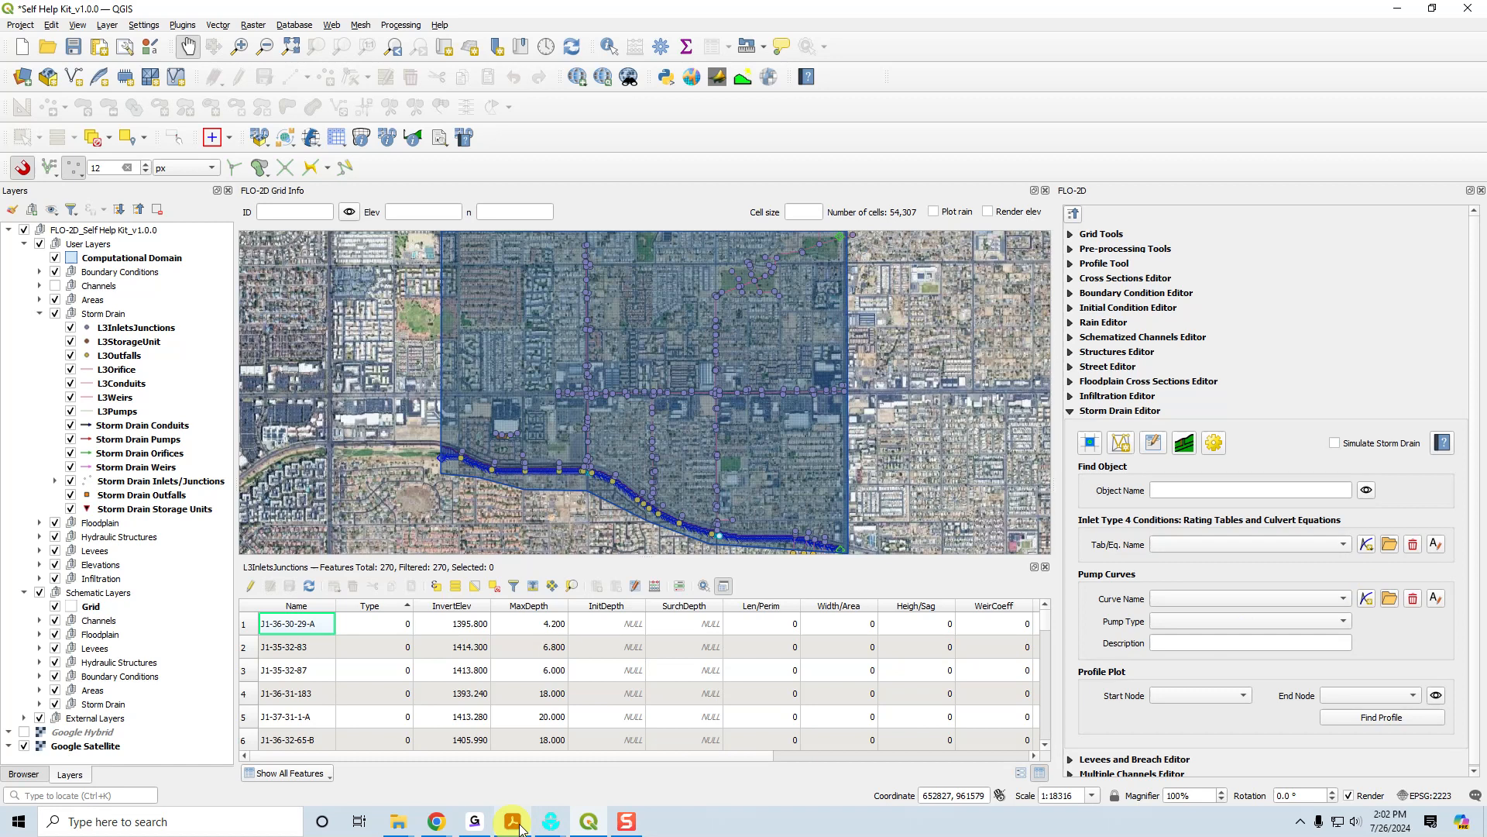
Switch to the FLO-2D Storm Drain manual in Acrobat and read the Inlet Types section in Chapter 2.
mouse_move(438, 826)
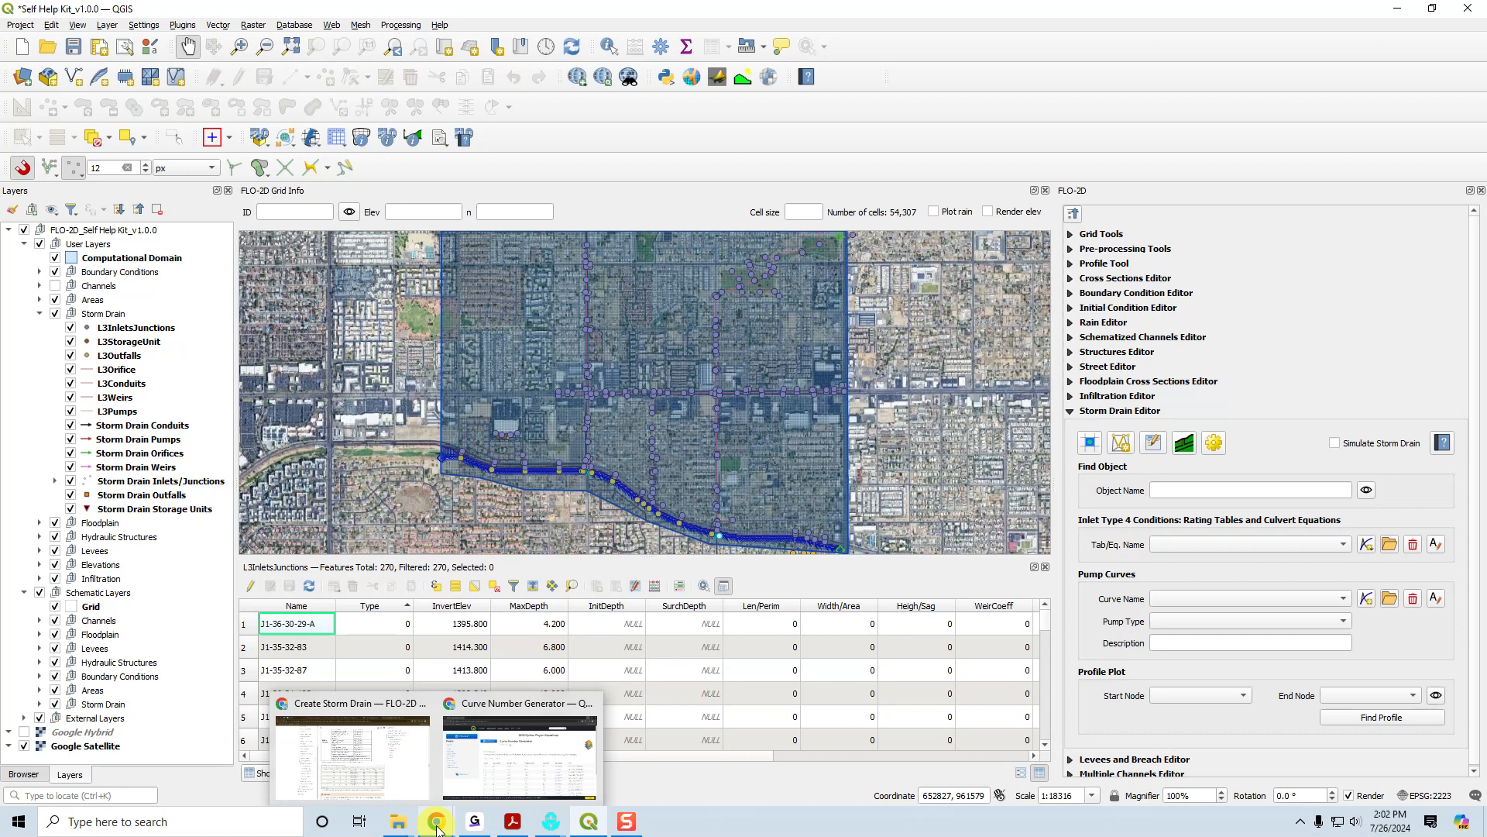
click(512, 821)
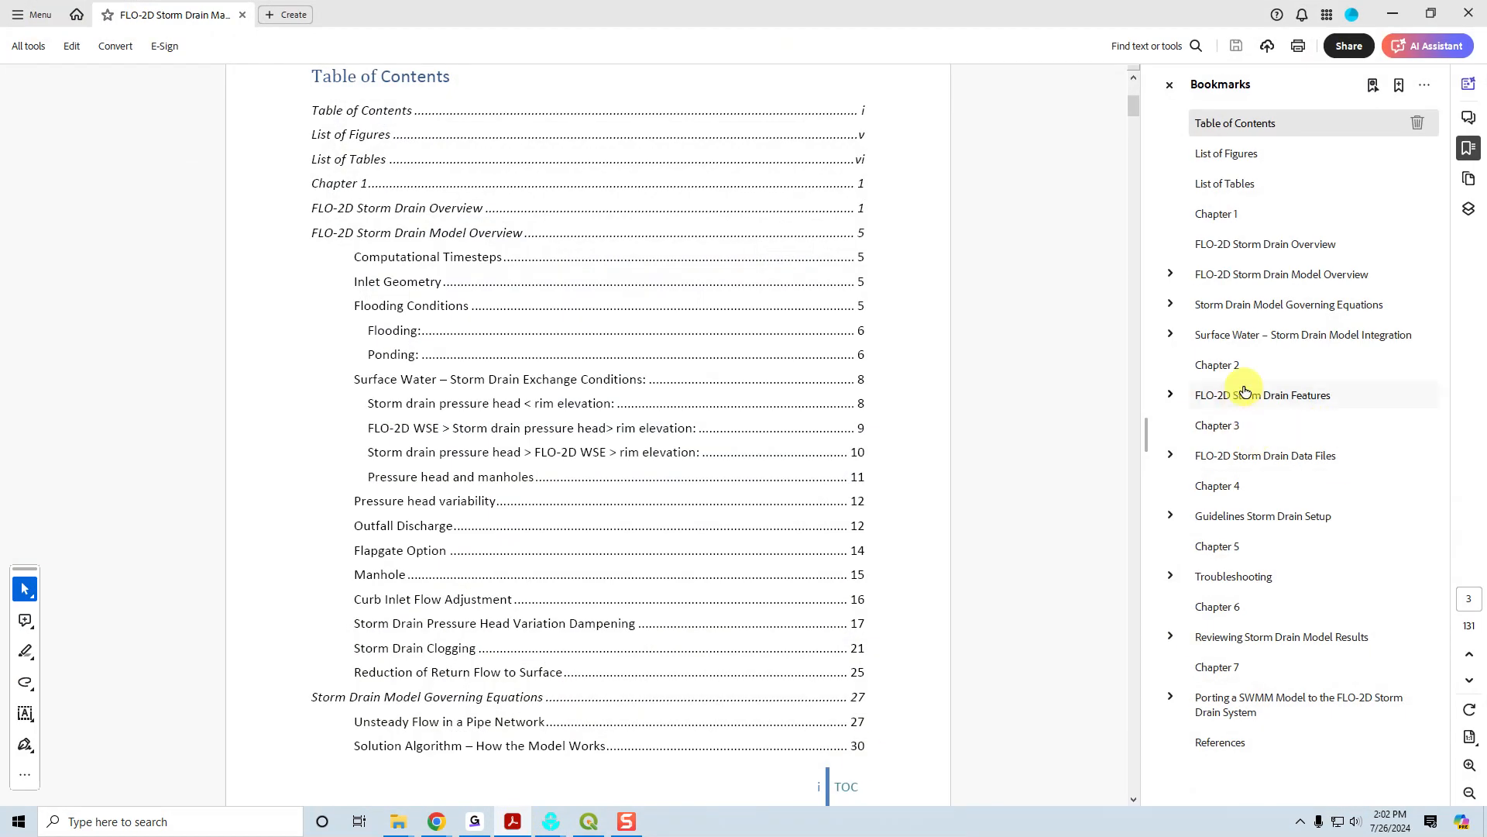
click(1208, 368)
click(1171, 395)
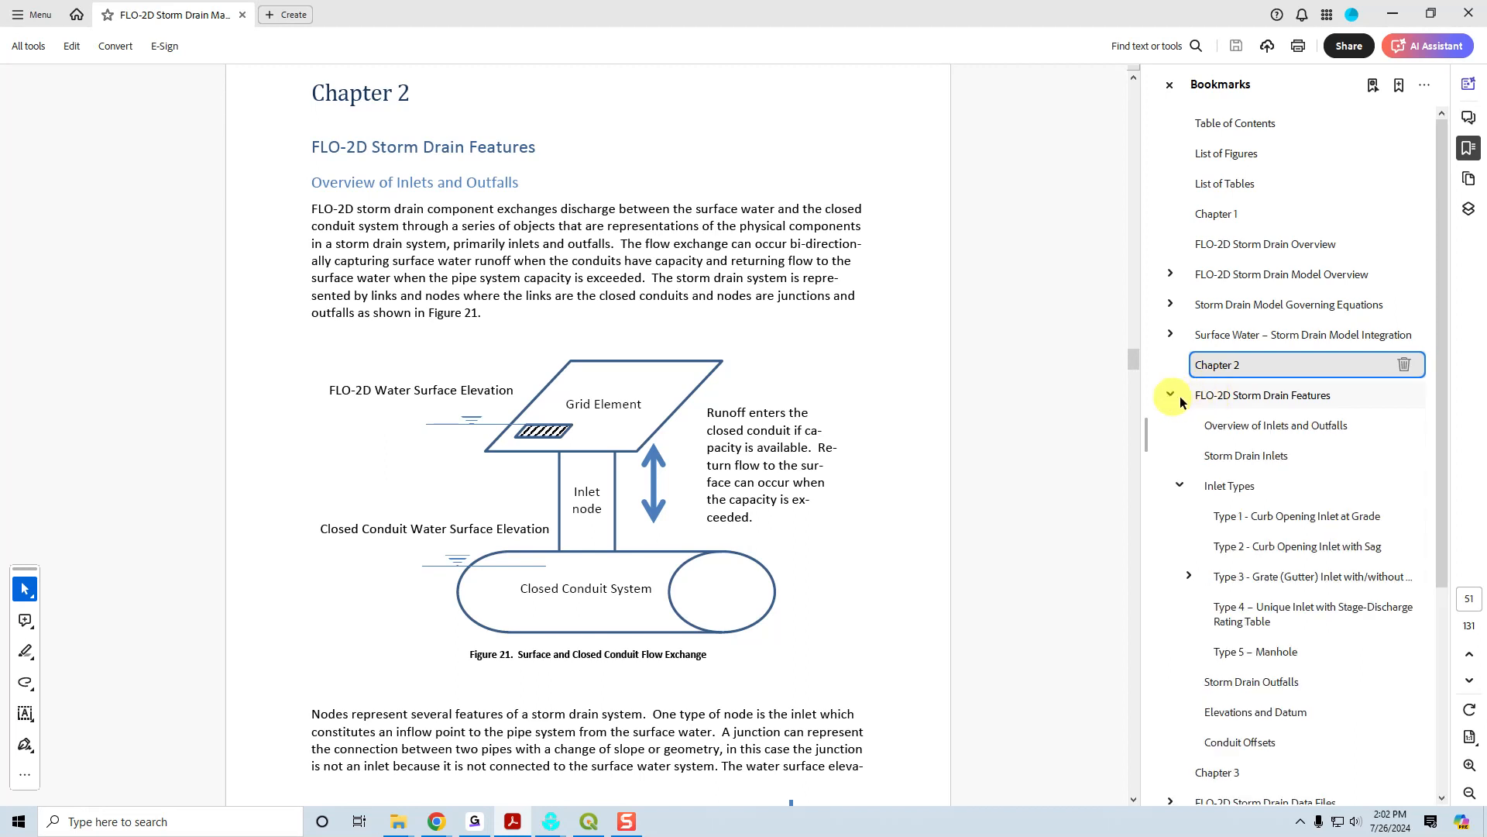
click(1236, 492)
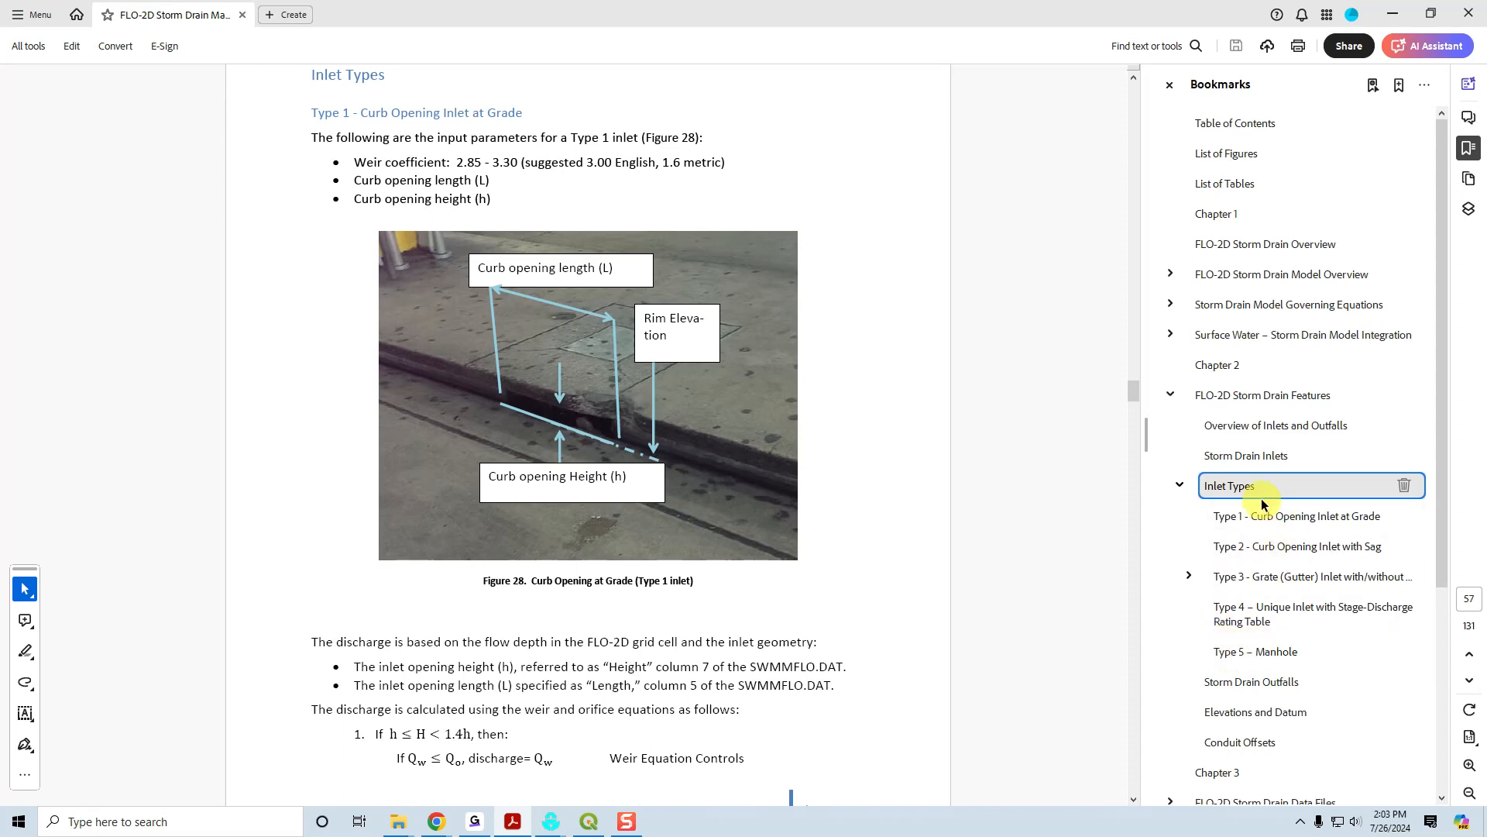
Return to QGIS, select junction J1-36-31-183 in the attribute table and zoom the map to it.
click(590, 825)
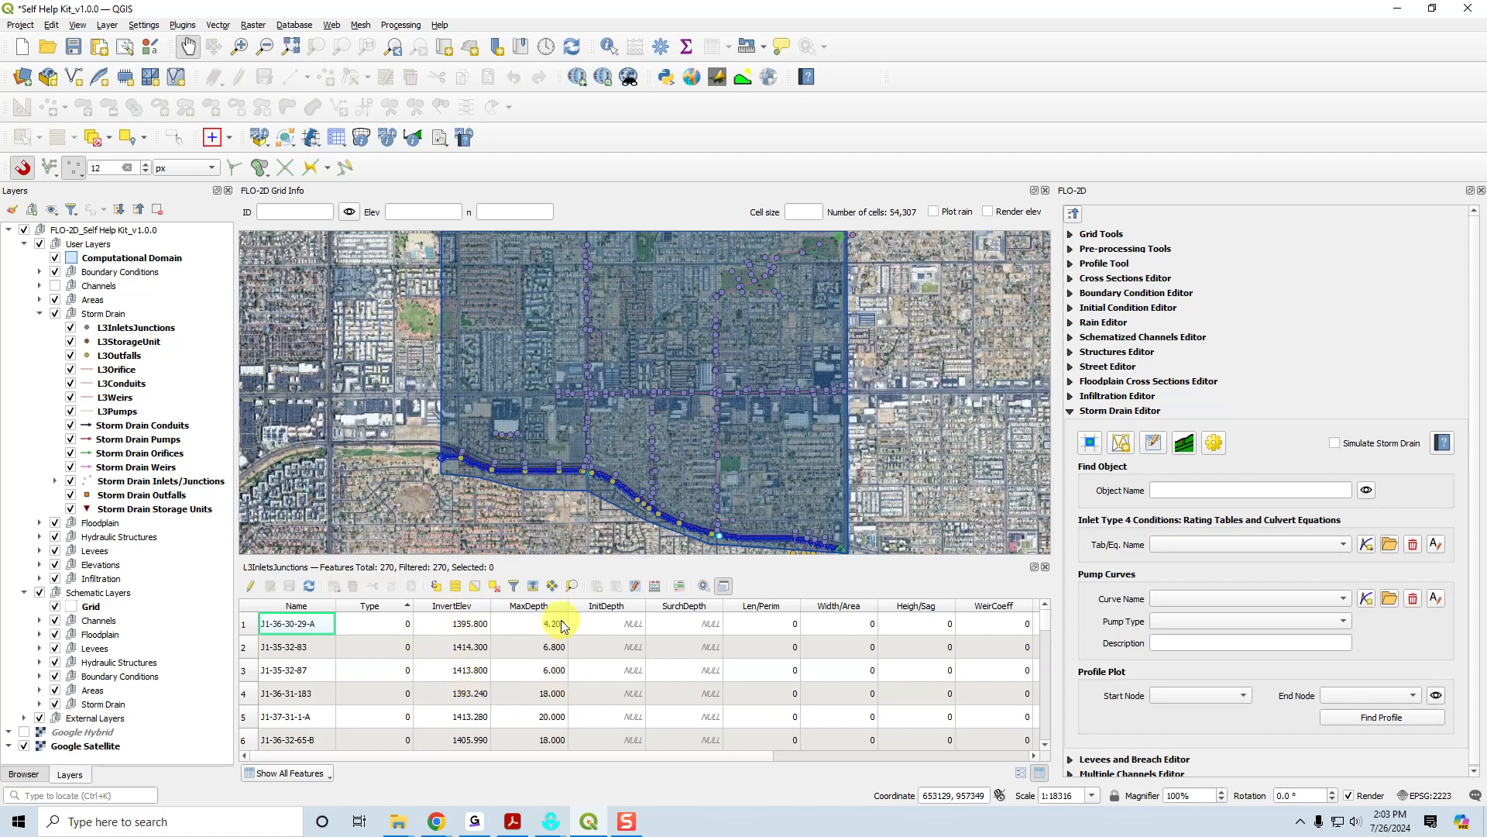
drag(704, 758, 628, 759)
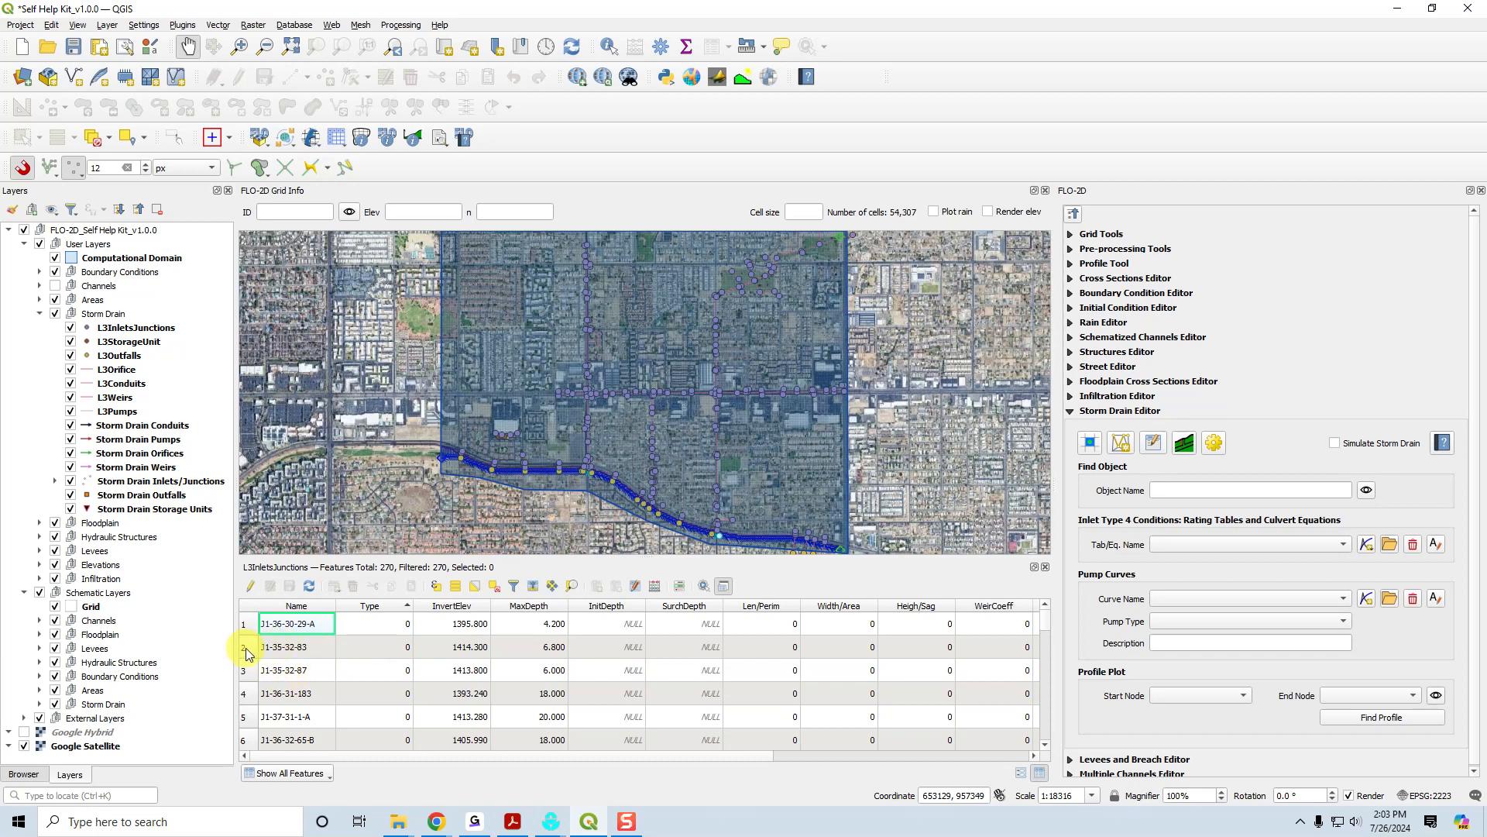
click(244, 693)
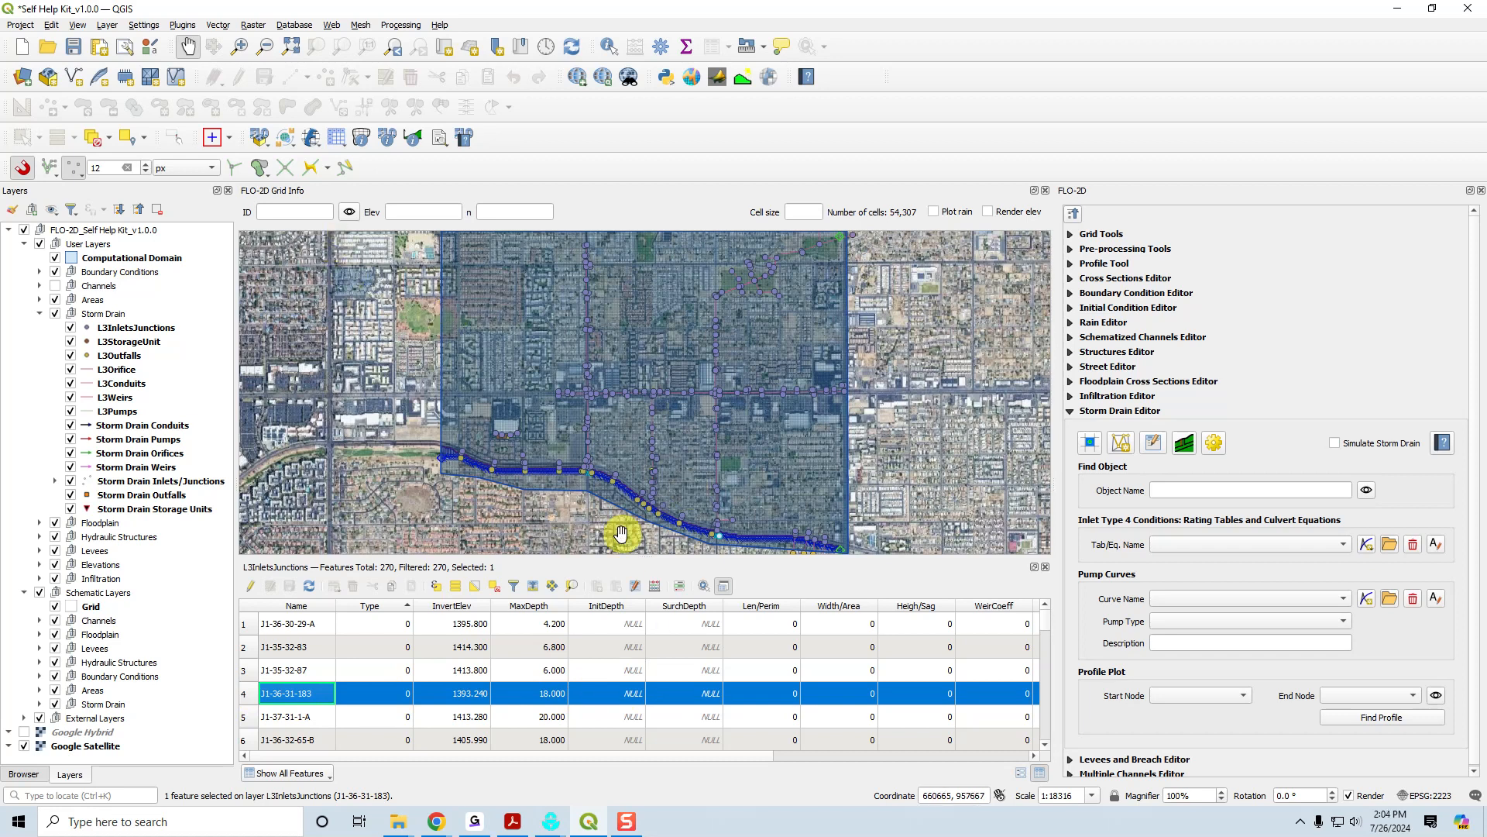
click(574, 586)
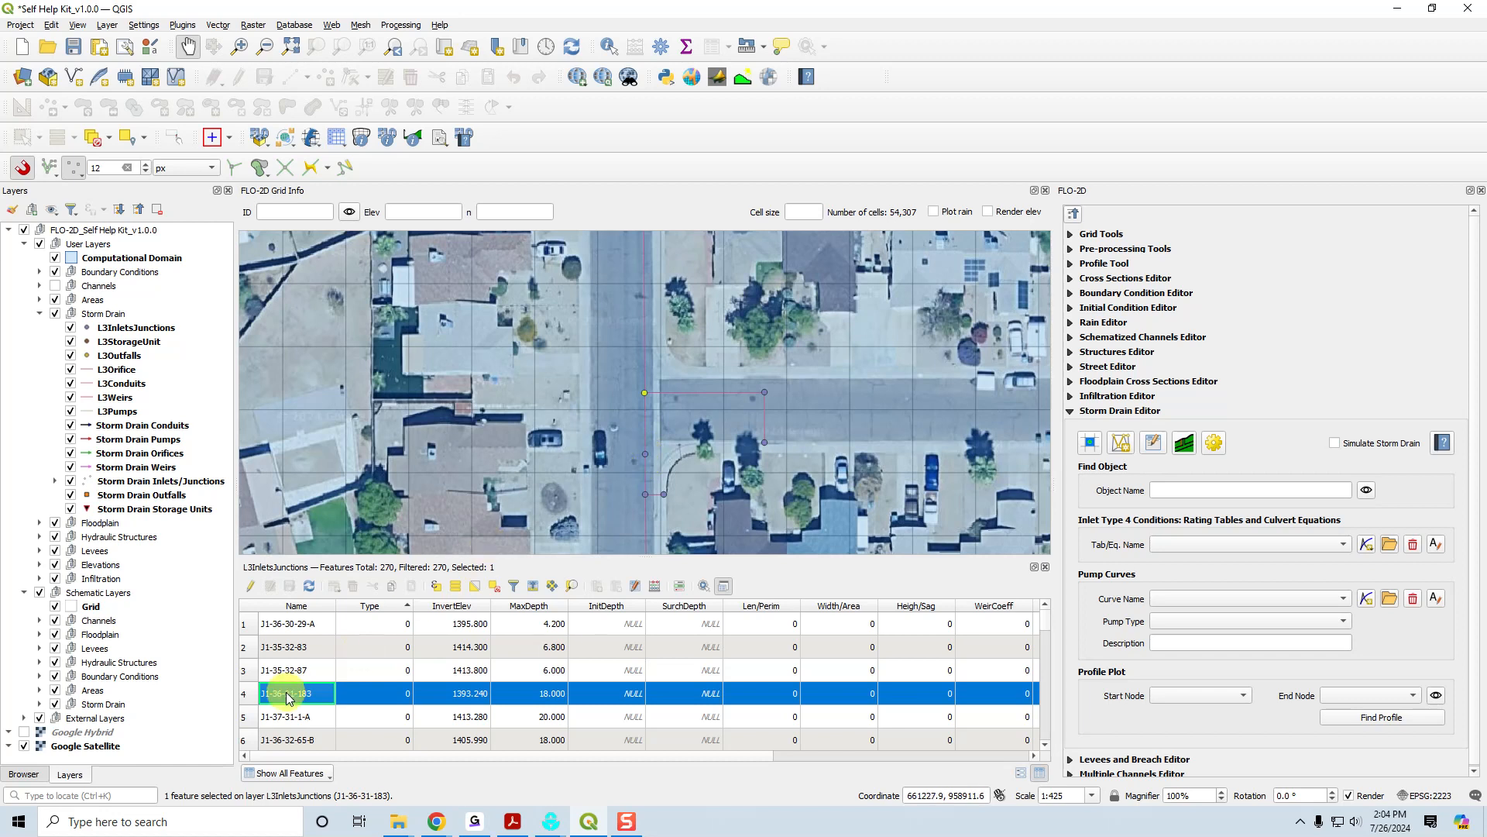
Set the L3InletsJunctions layer's symbology to Categorized by the Type field with random colors and classify its values.
click(135, 329)
double_click(136, 328)
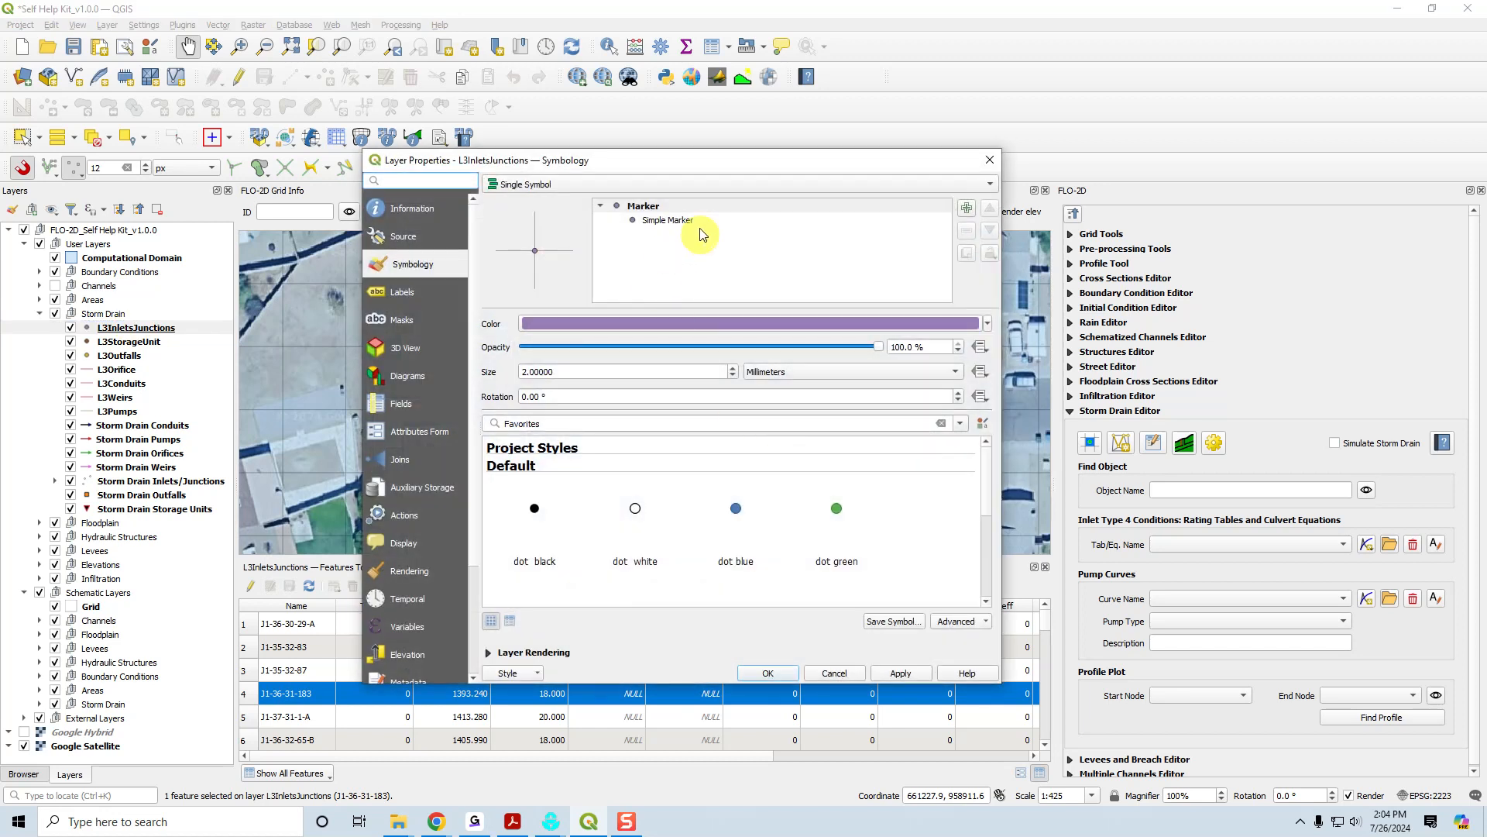
click(545, 188)
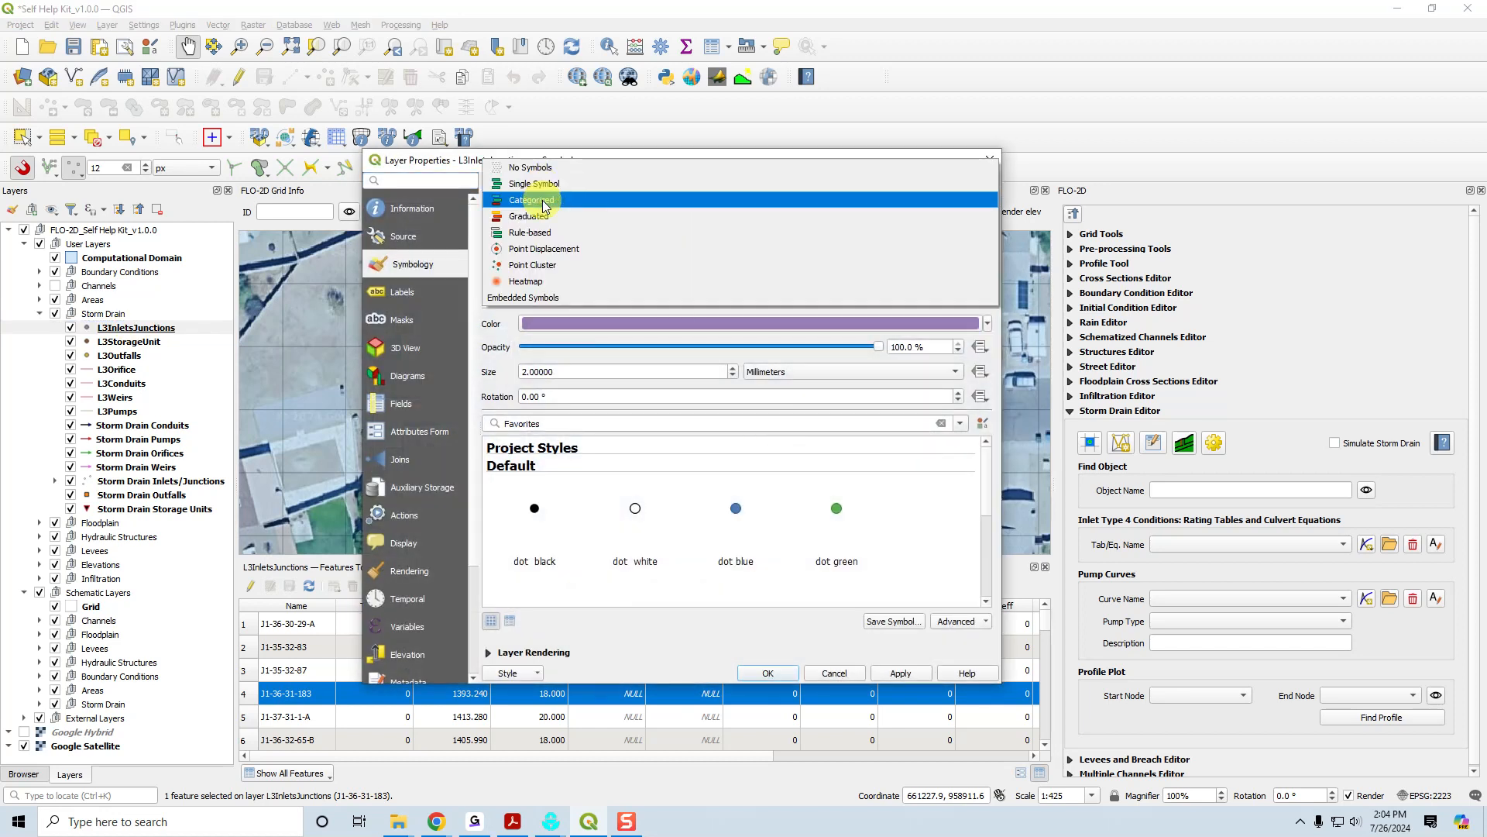
click(543, 196)
click(966, 207)
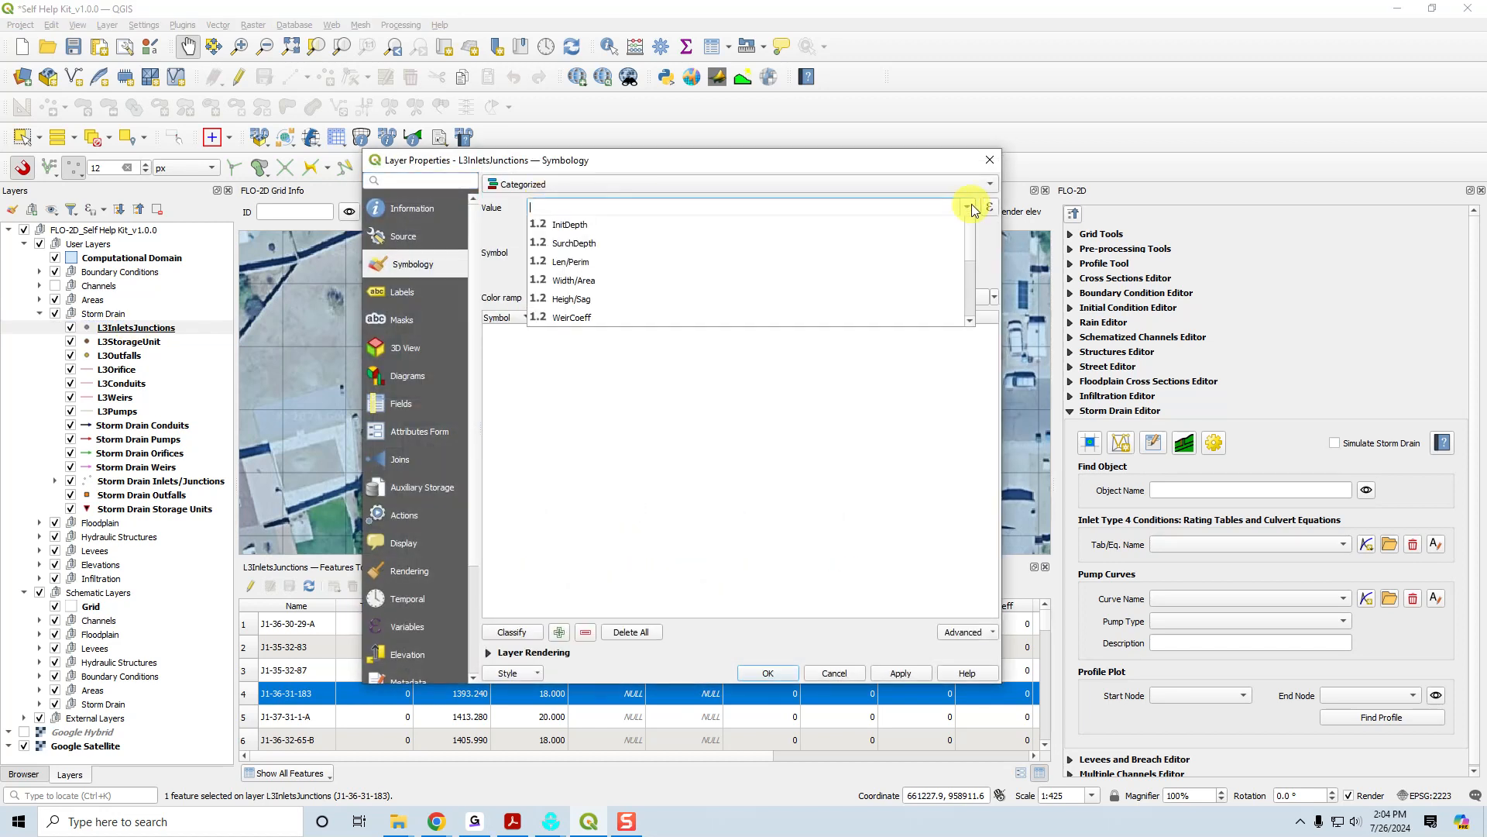
click(625, 256)
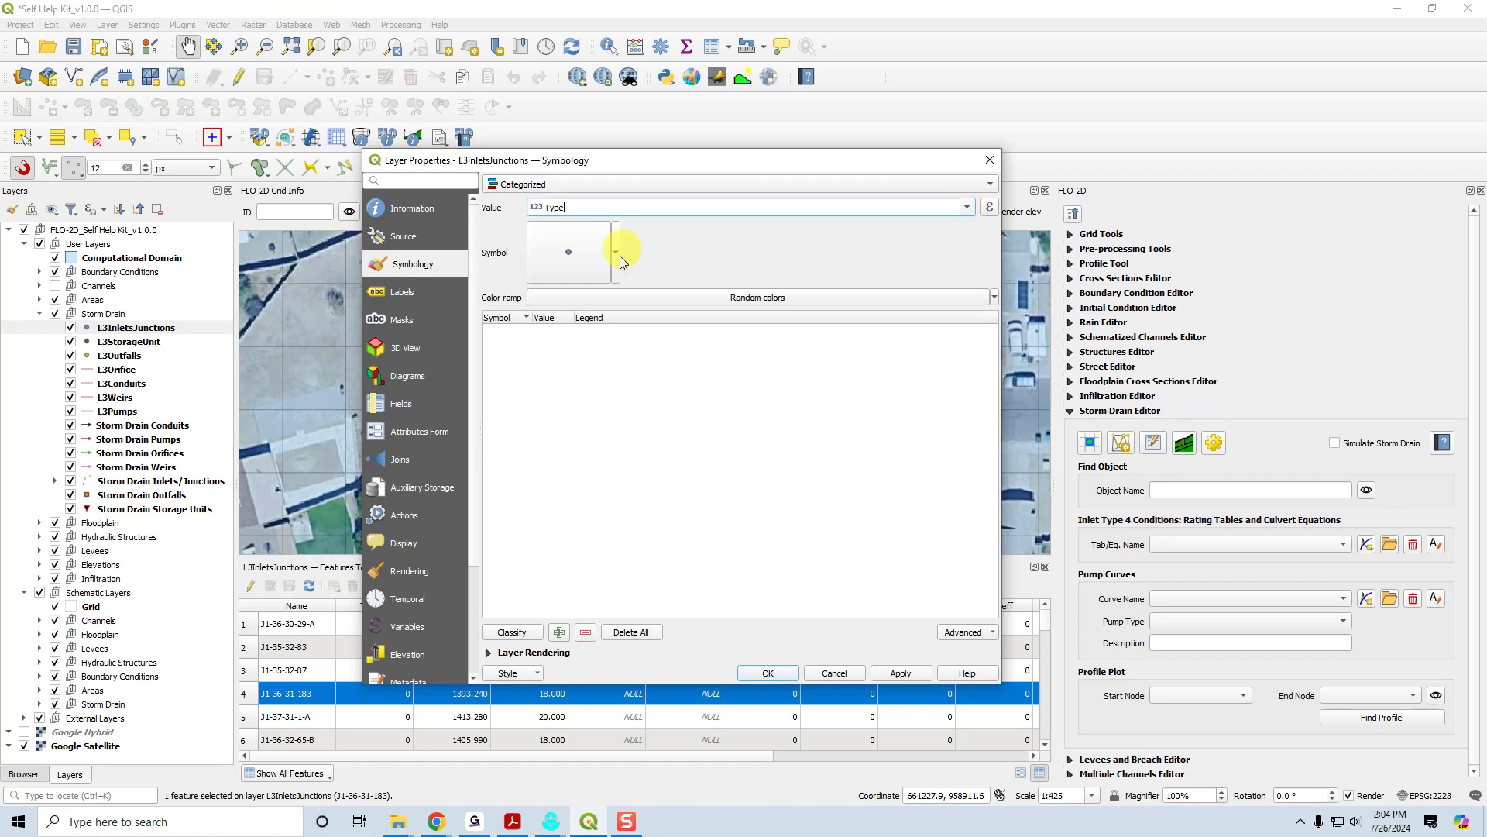
click(512, 631)
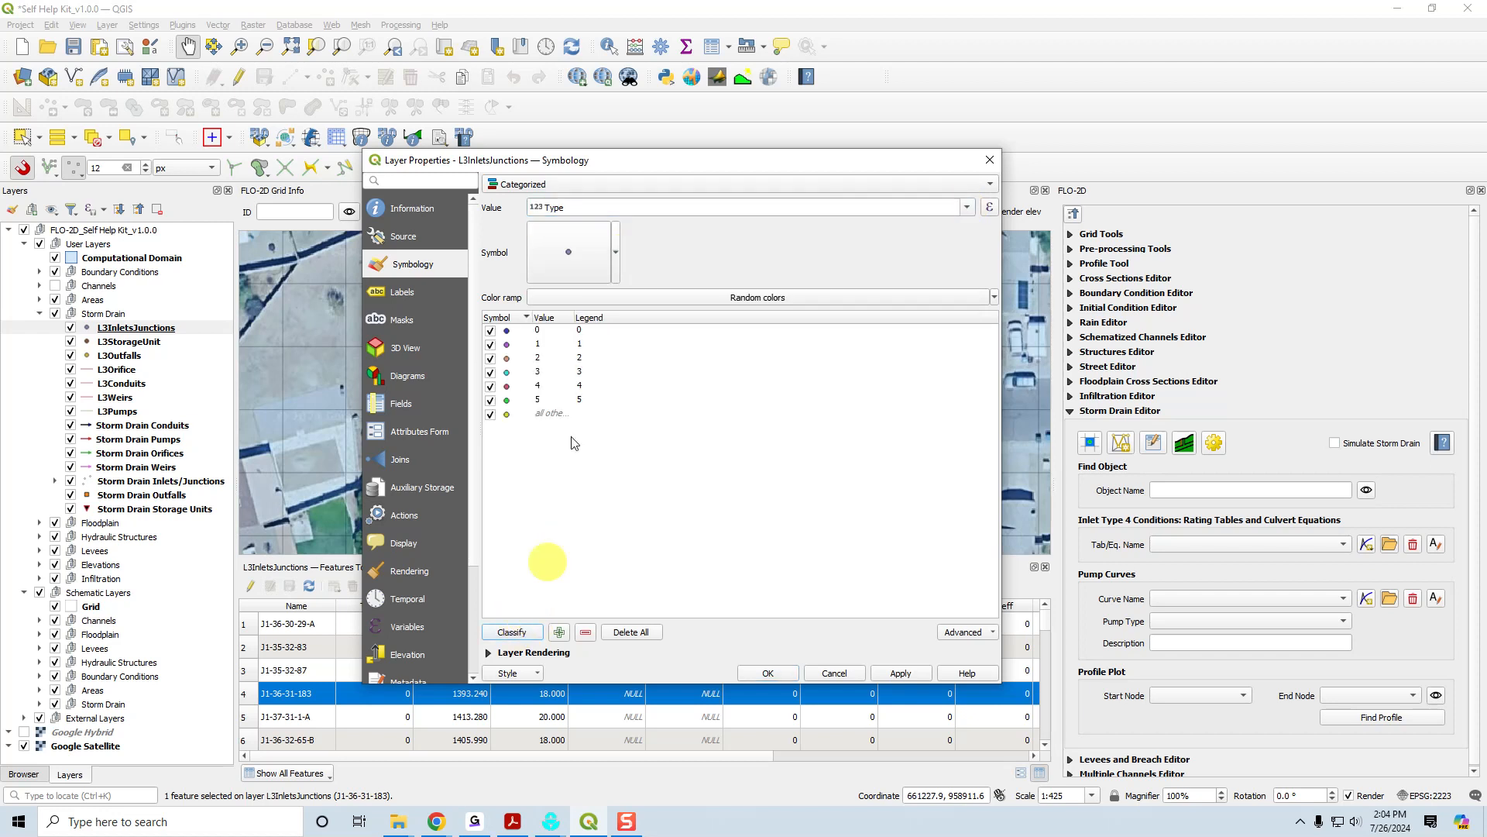
Turn off the all-other-values category in the L3InletsJunctions symbology, apply the symbology, and deselect all features.
click(492, 414)
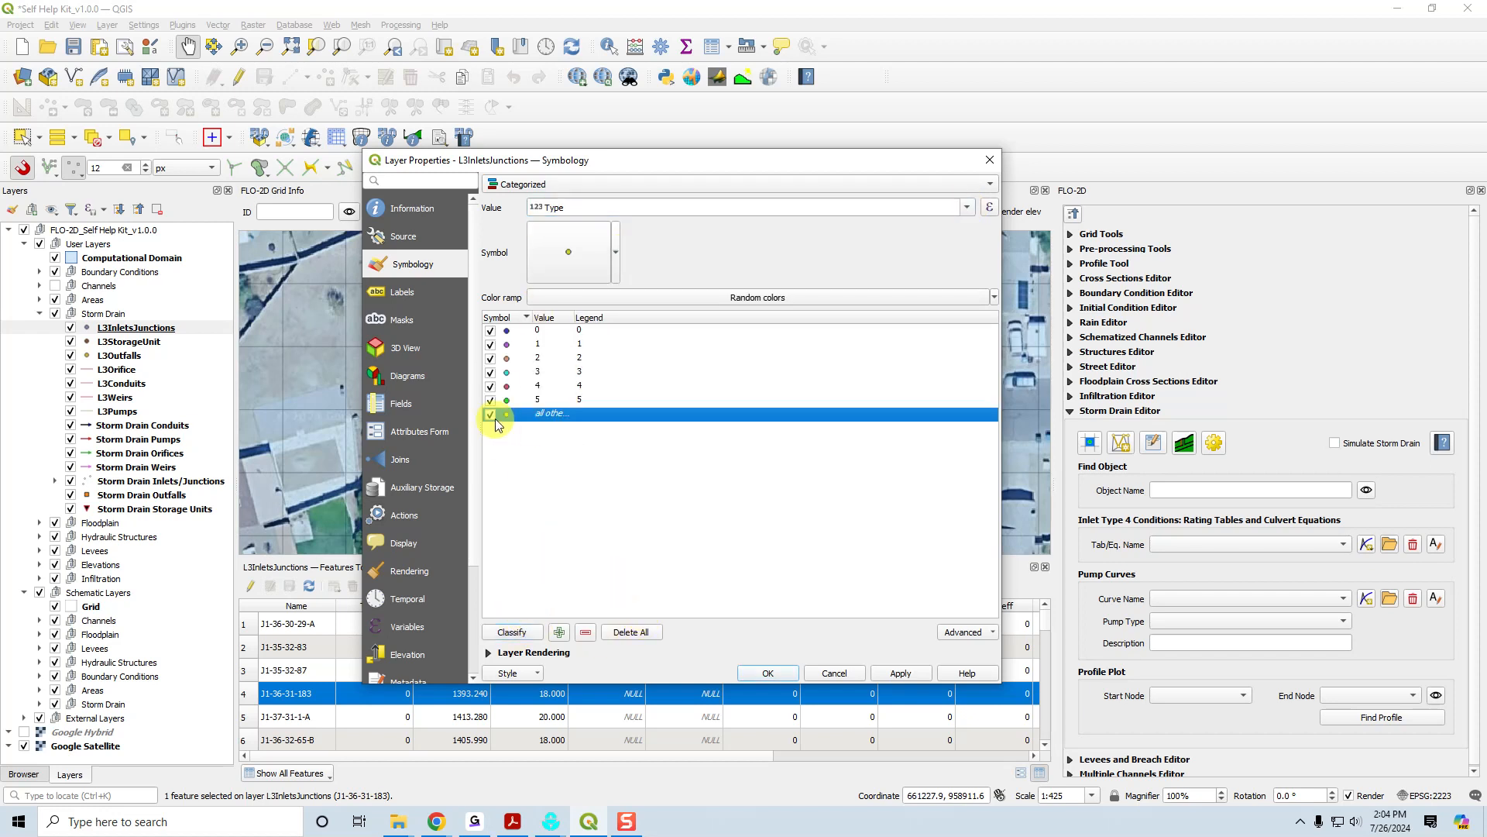
click(900, 672)
click(766, 671)
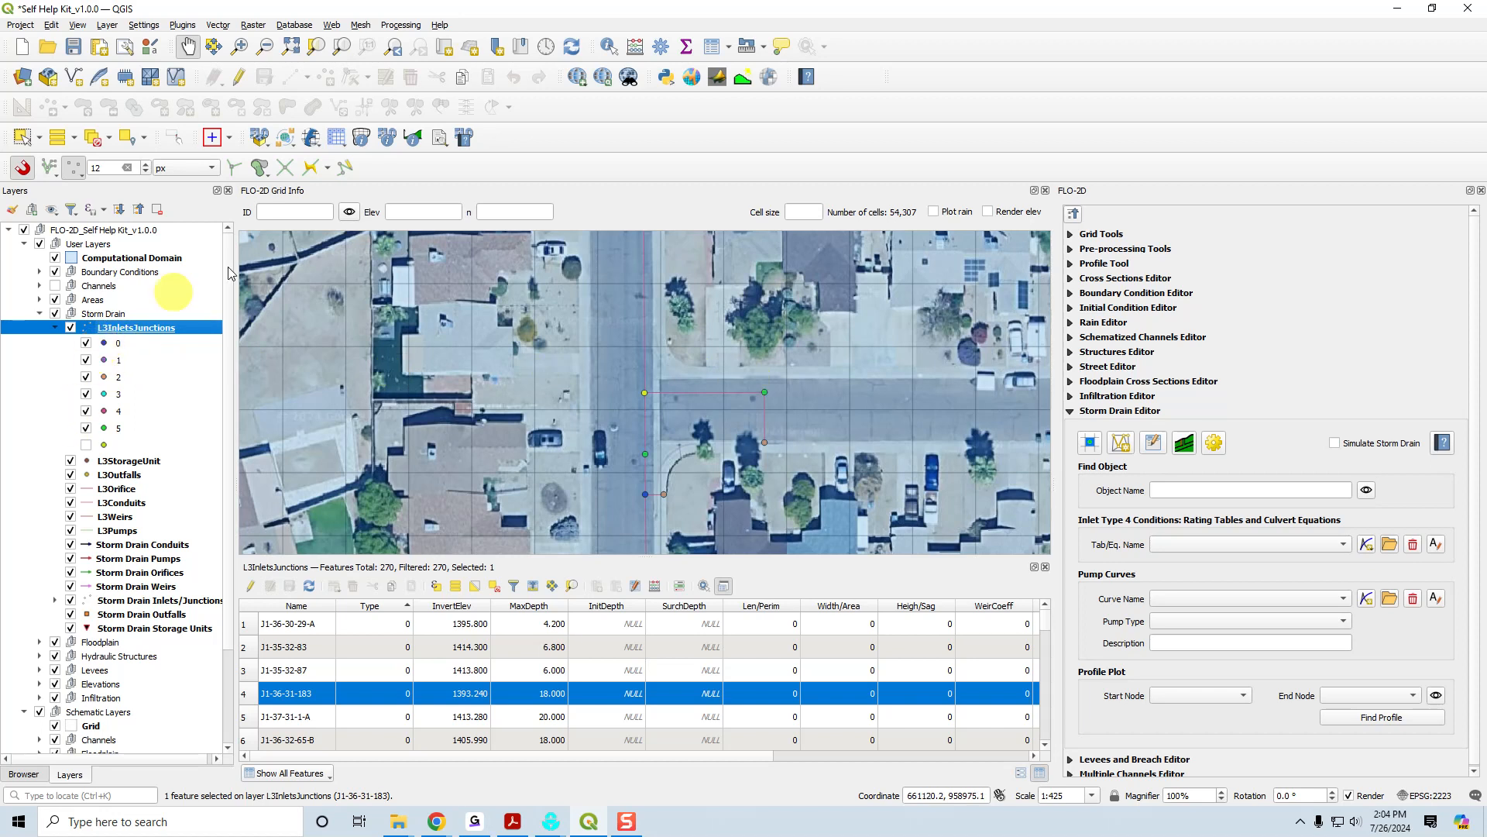
click(90, 139)
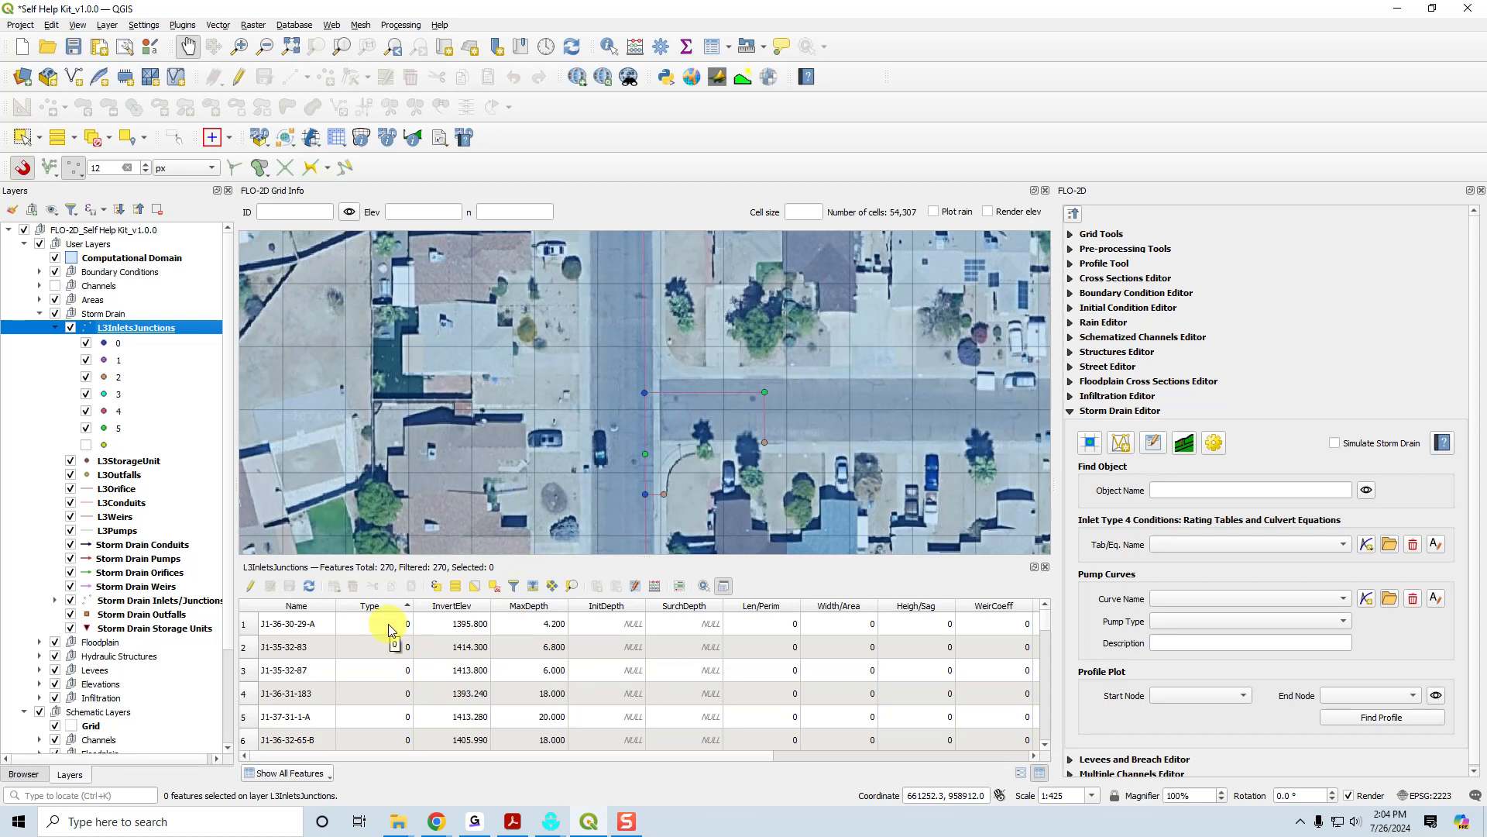
Find the Type 1 inlets in the L3InletsJunctions attribute table and select inlet I1-35-32-54.
click(1046, 629)
click(1046, 629)
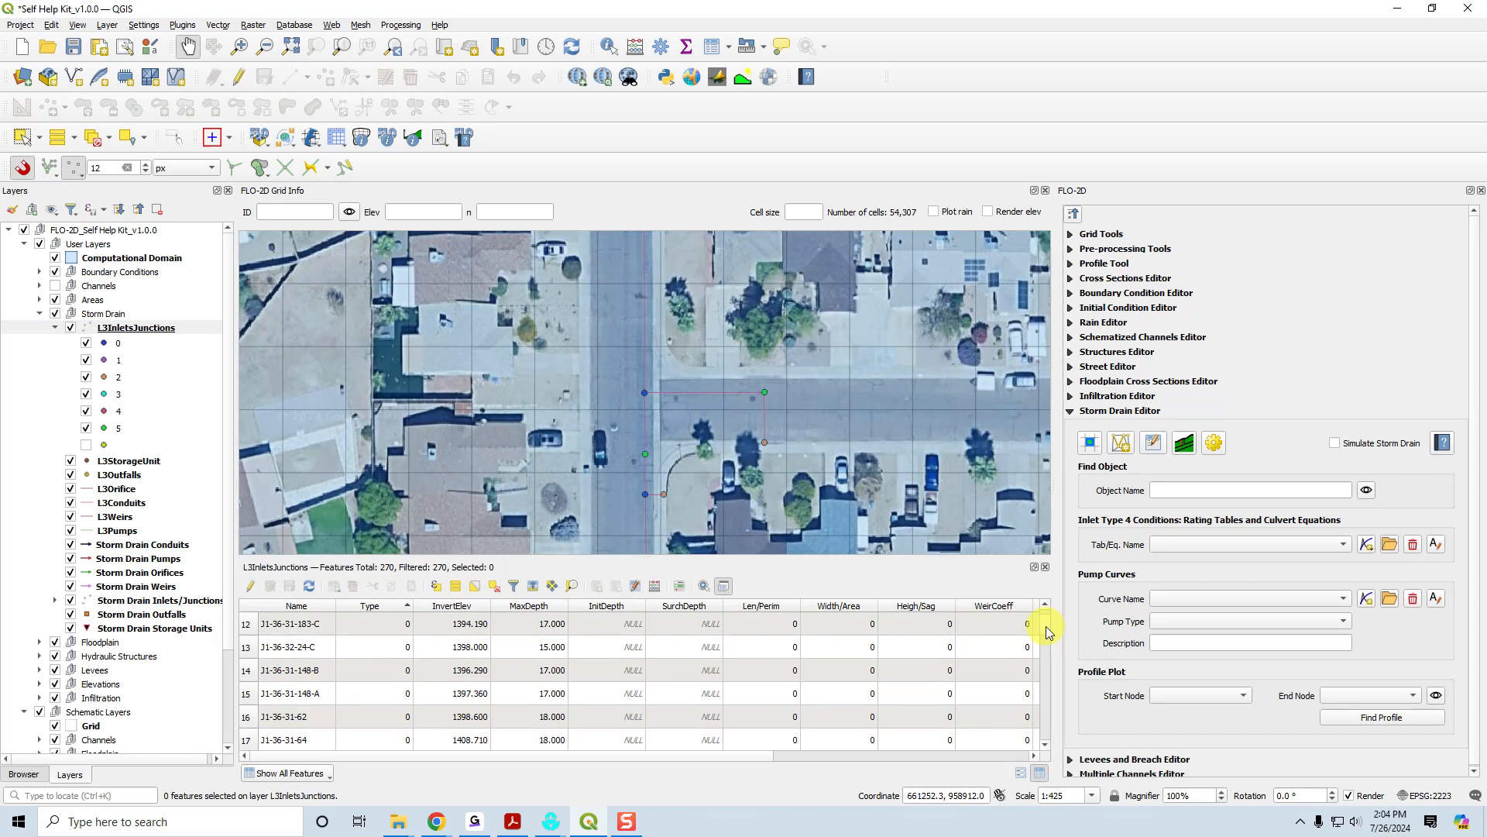
click(380, 606)
click(382, 608)
drag(1045, 621, 1050, 652)
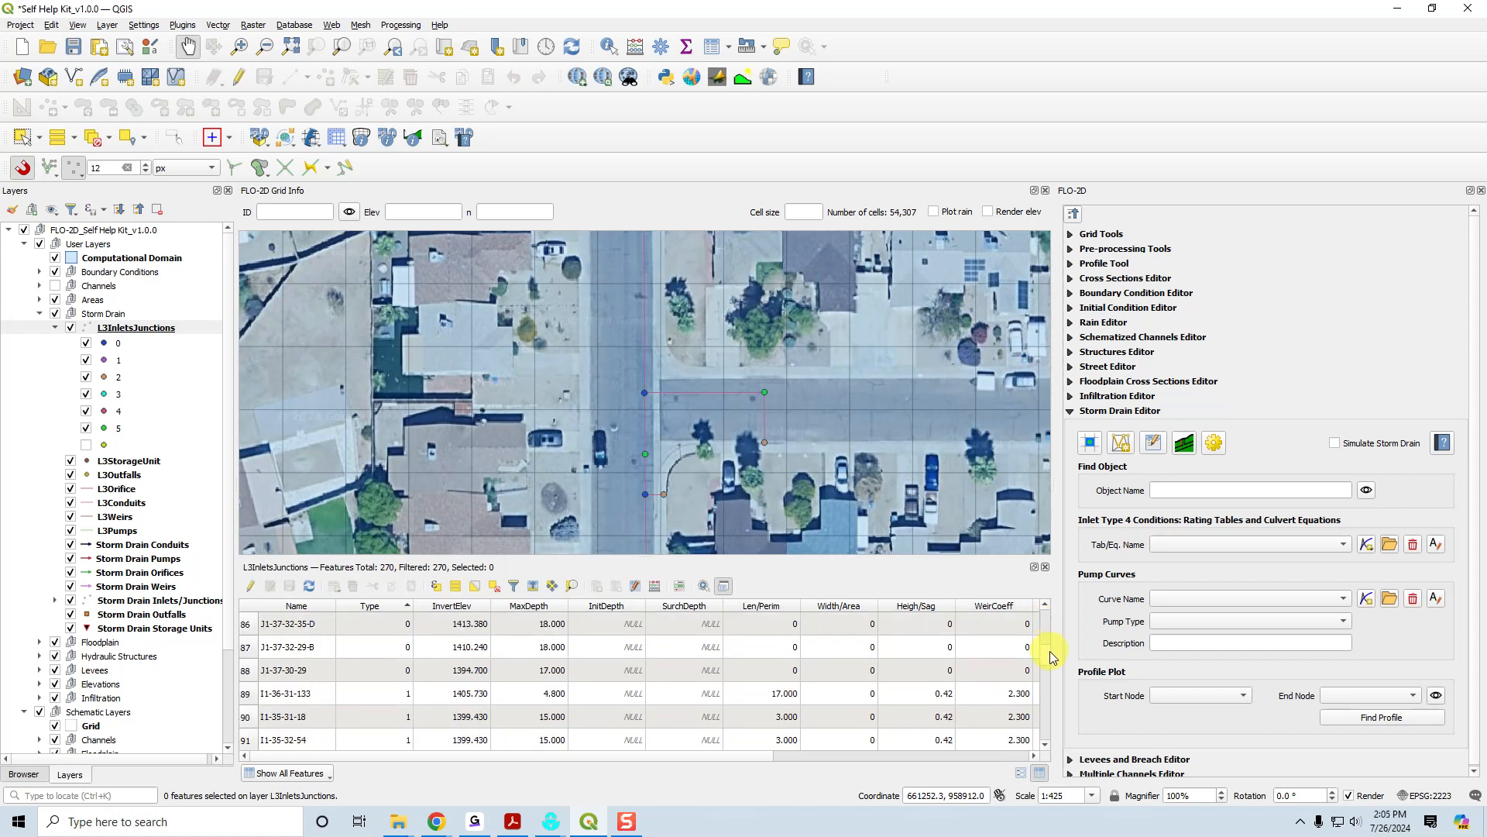
scroll(852, 711, down, 2)
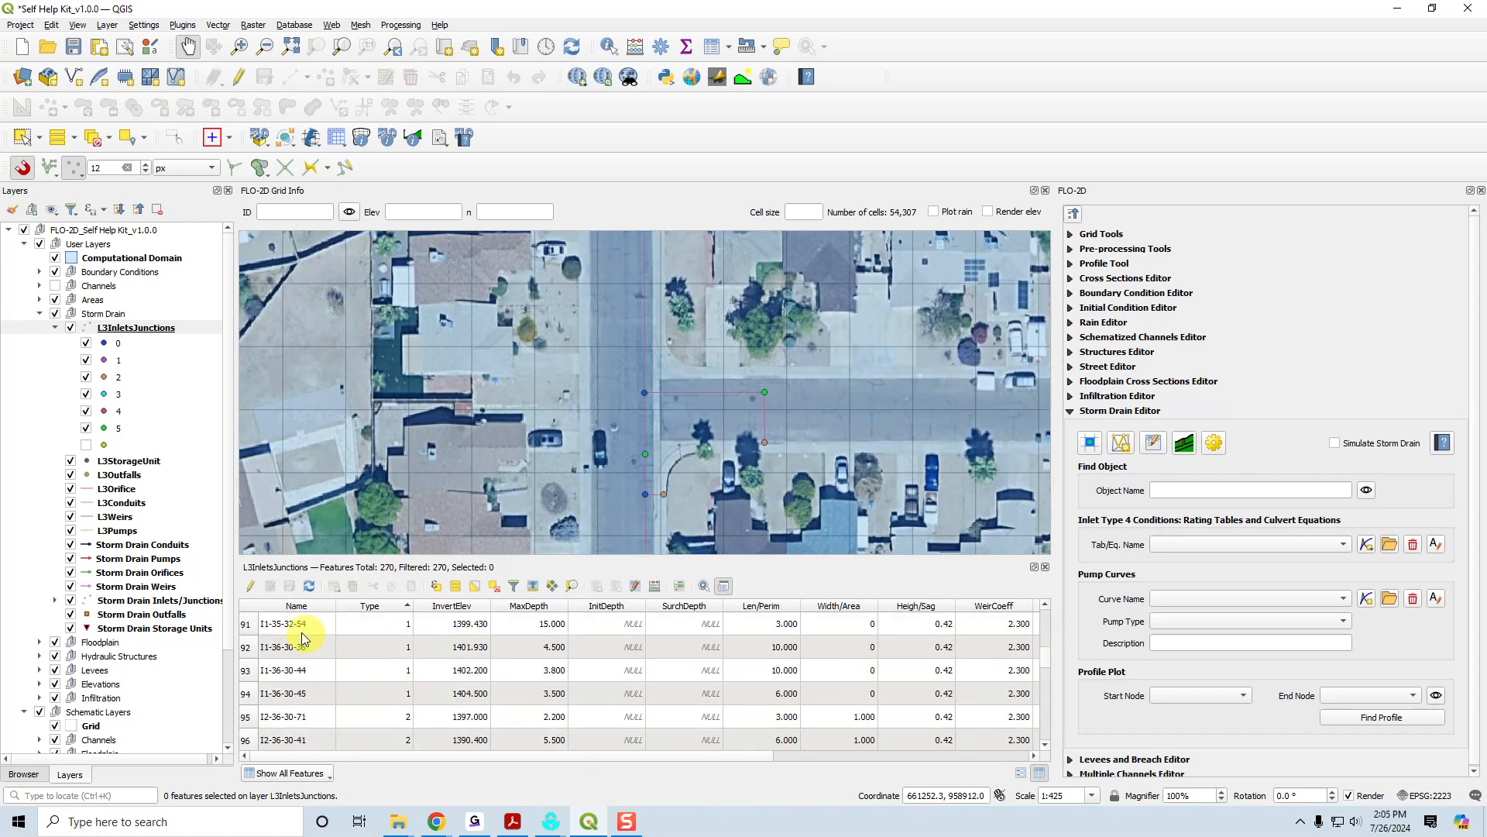
click(245, 626)
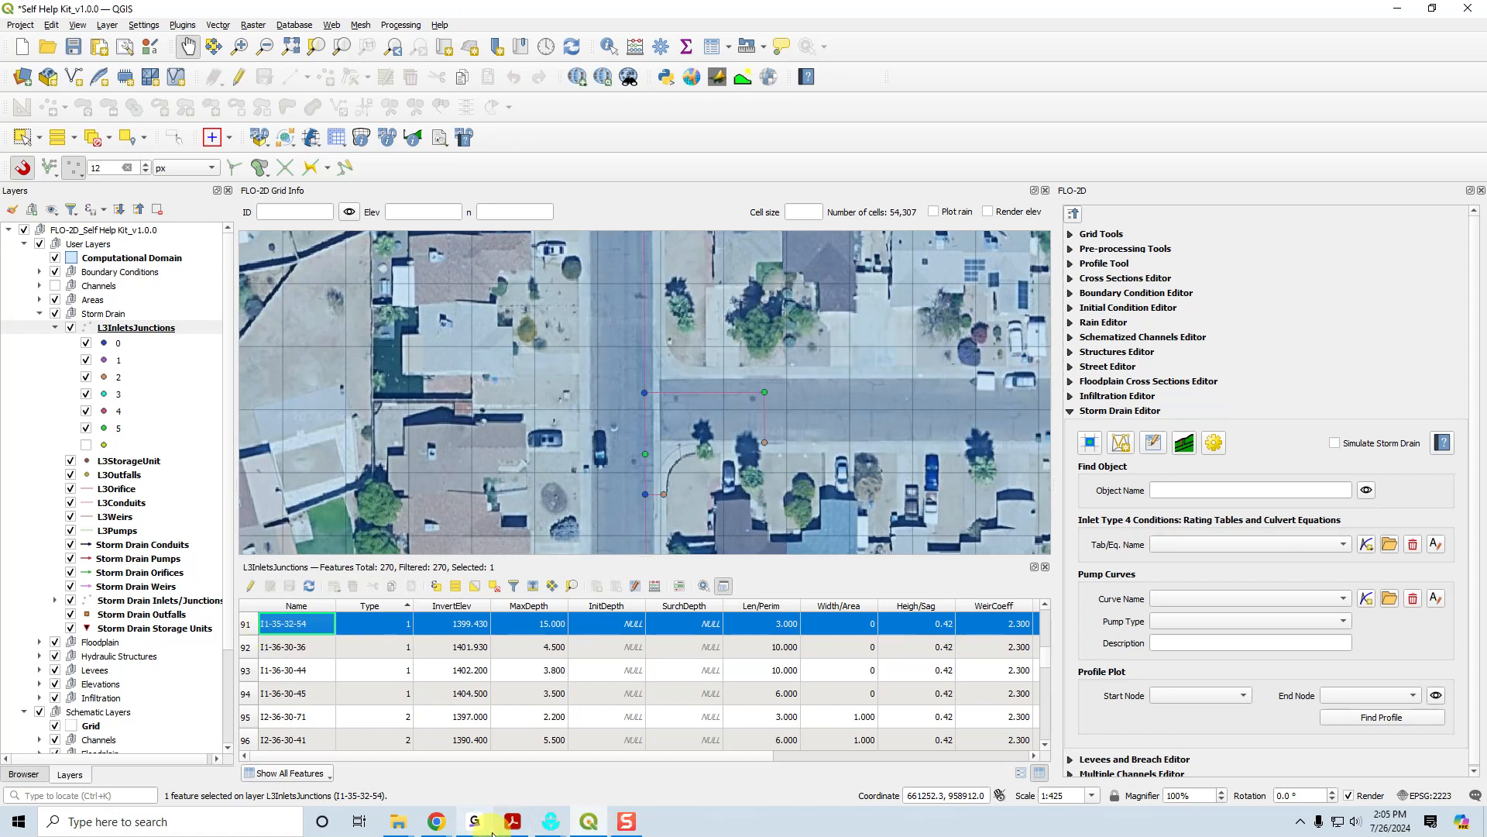
Switch to the FLO-2D Storm Drain manual in Acrobat and read the Type 1 - Curb Opening Inlet at Grade section.
click(512, 821)
click(1226, 517)
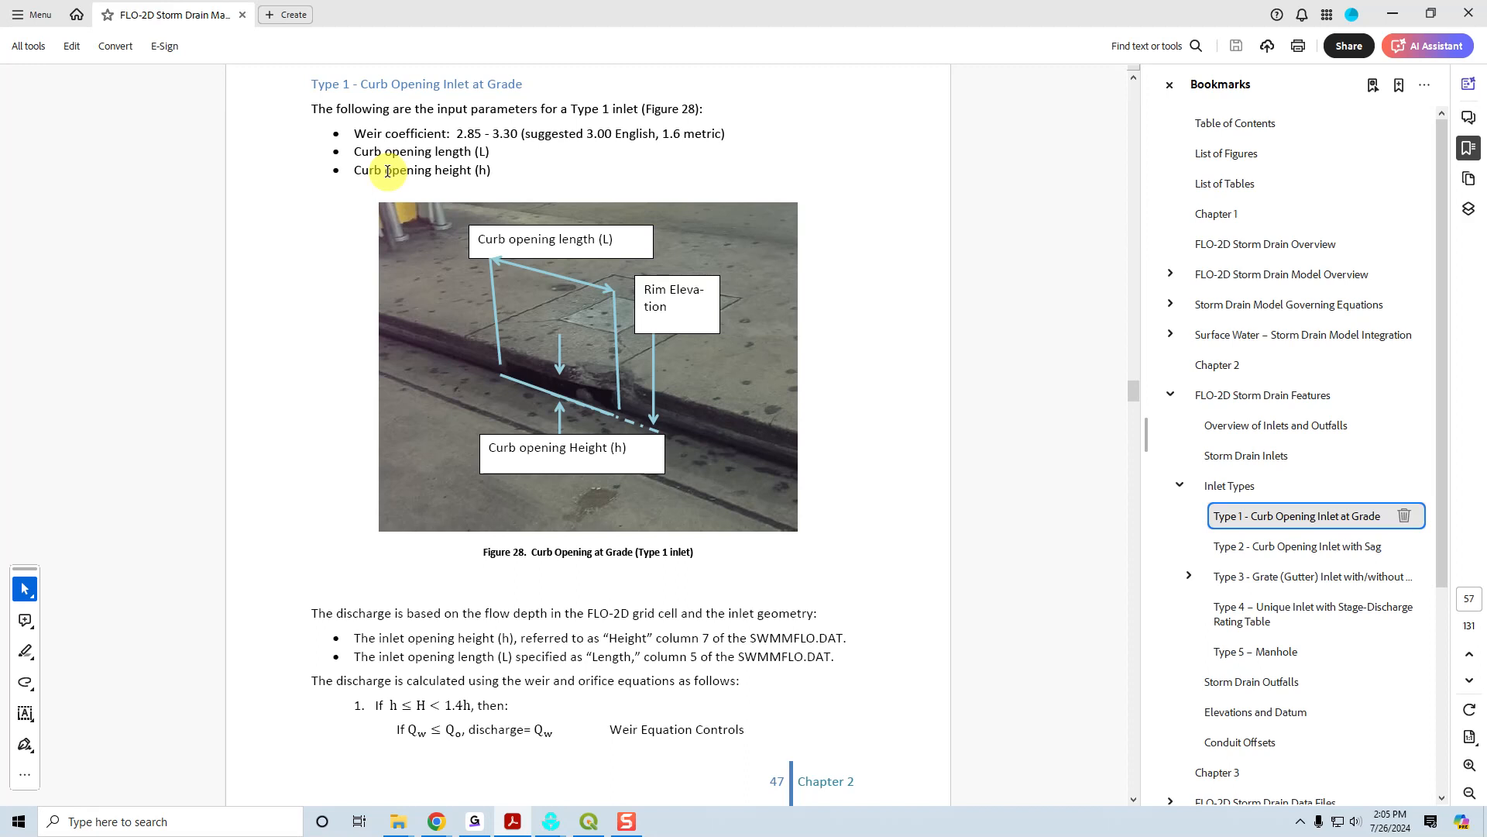
Return to QGIS and zoom the map to the selected inlet I1-35-32-54 to inspect its location.
click(588, 822)
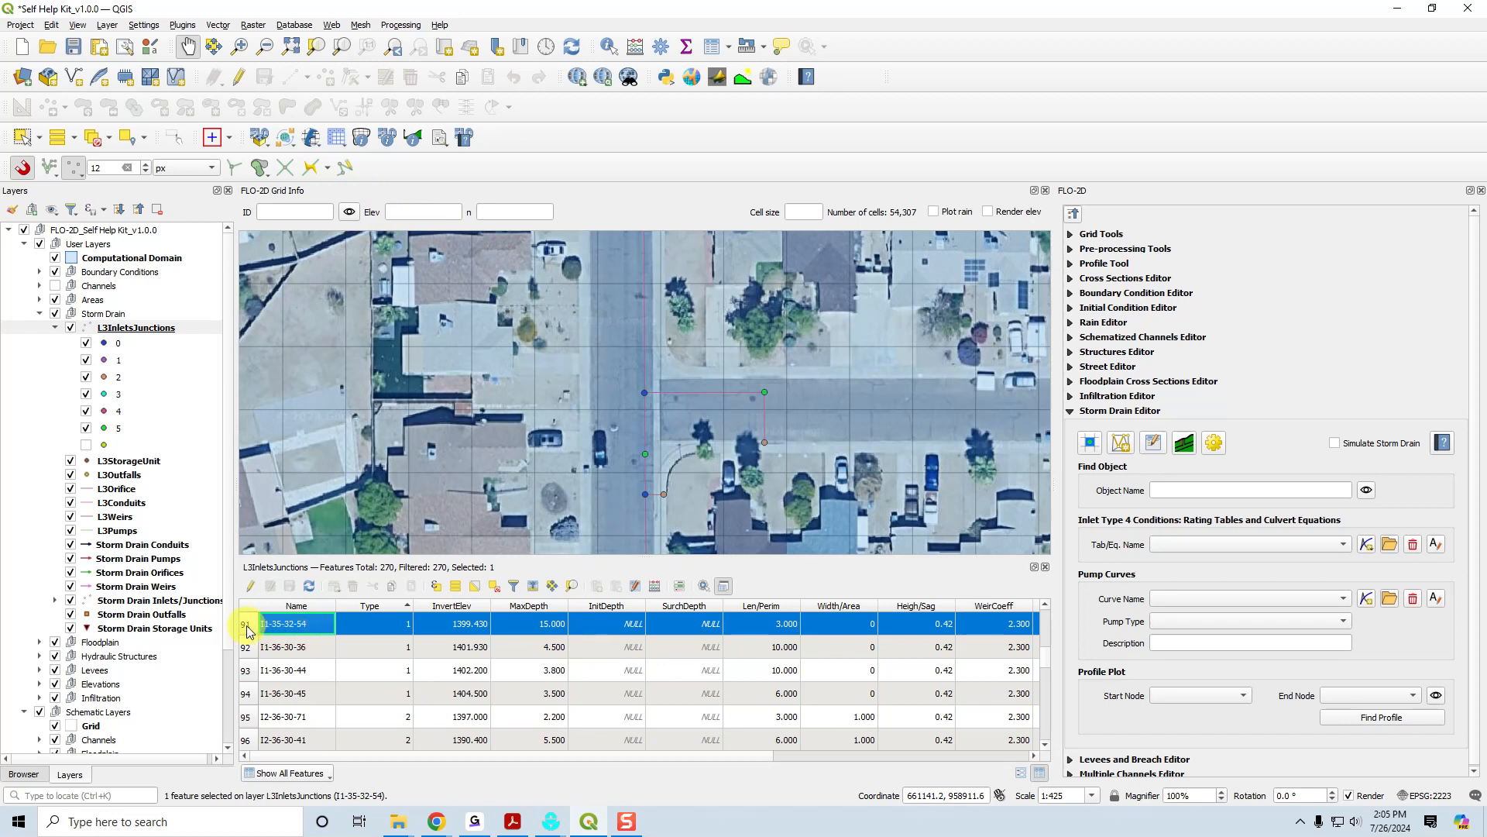
click(573, 587)
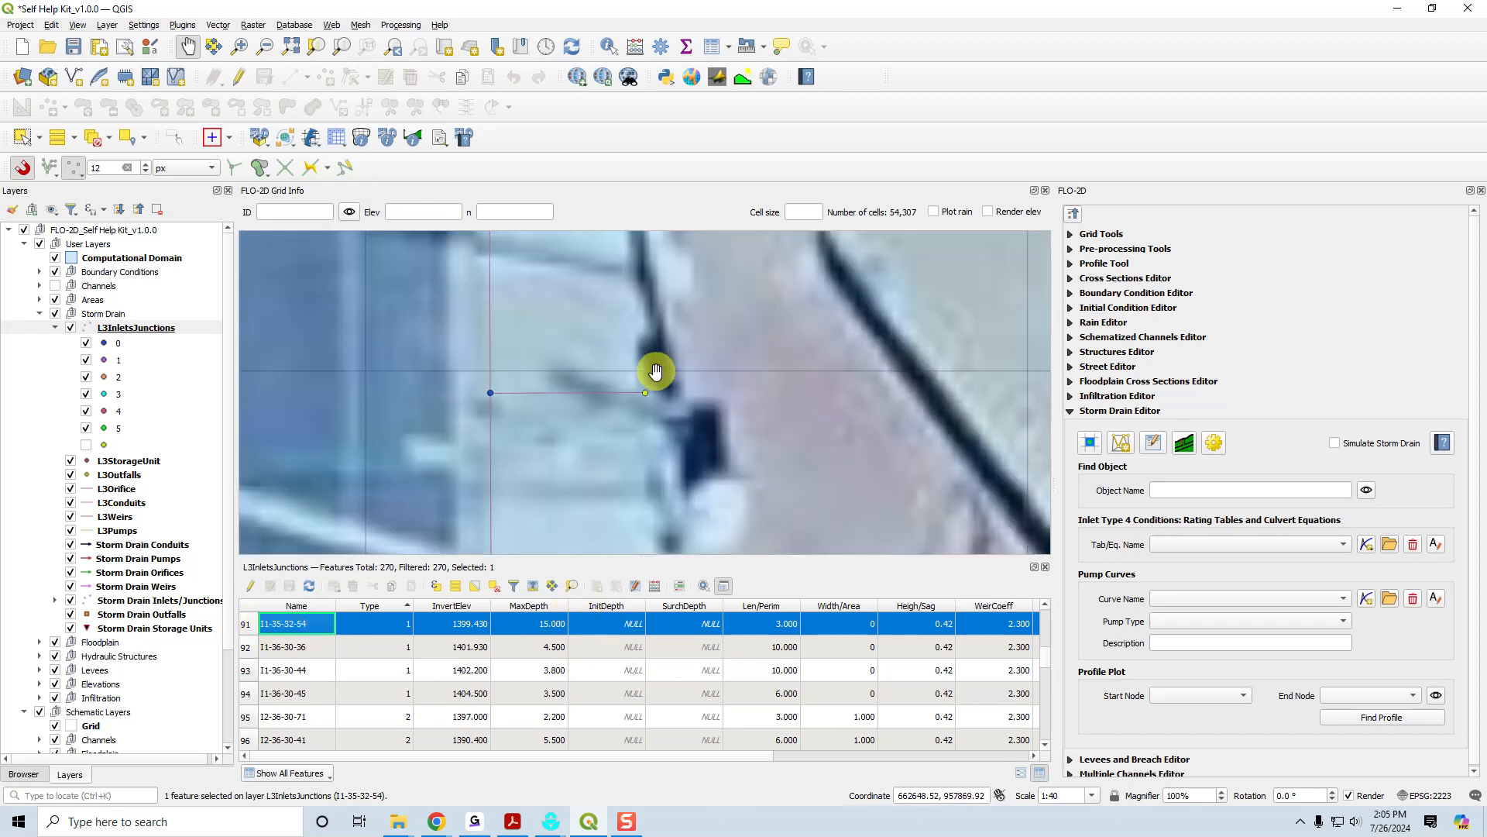
scroll(657, 370, down, 2)
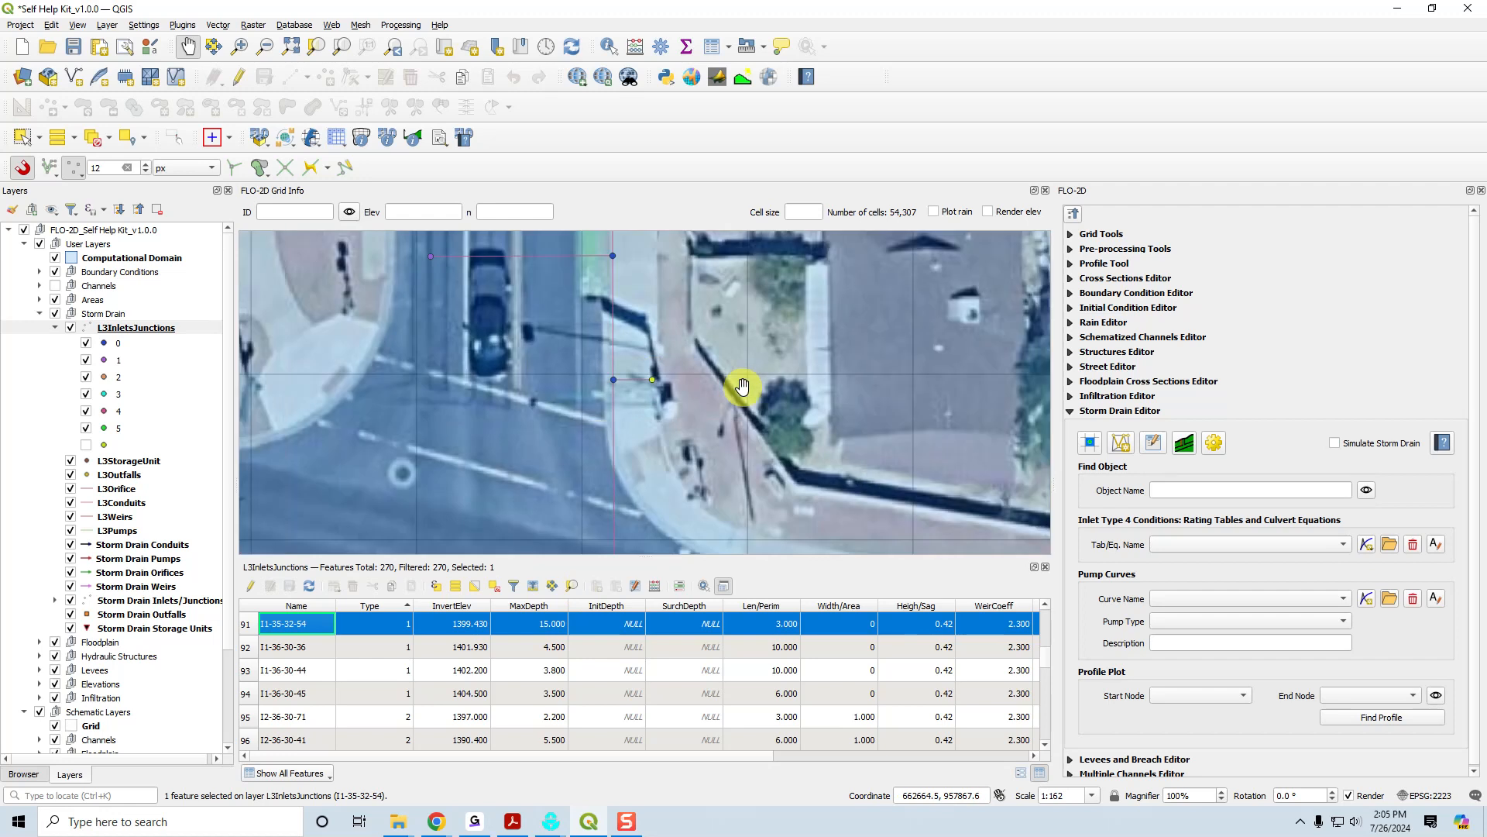
Select inlet I1-36-30-36, zoom the map to it, and examine its curb location and geometry attributes.
click(247, 649)
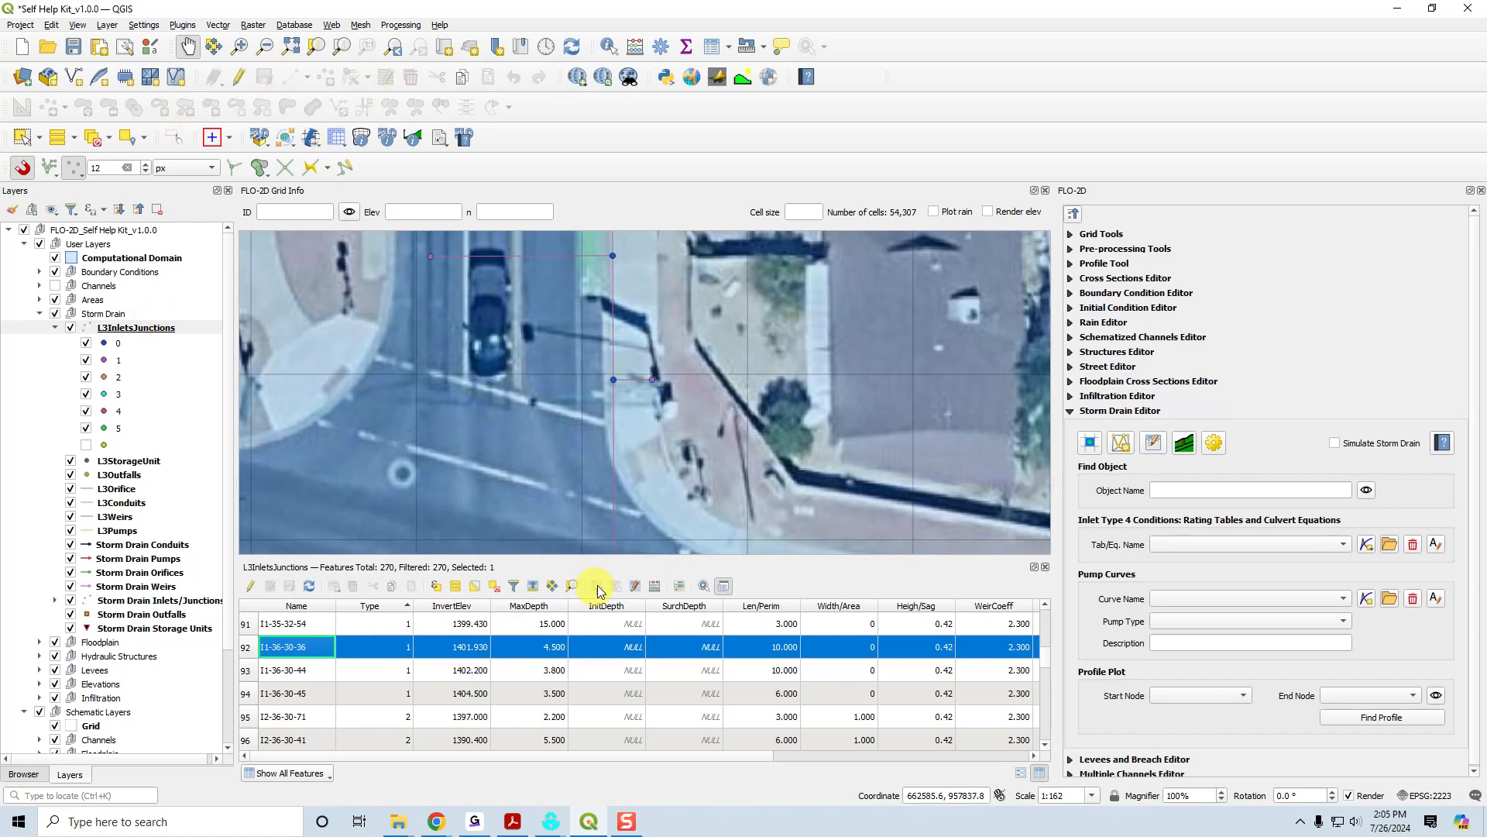
click(573, 587)
scroll(606, 424, down, 1)
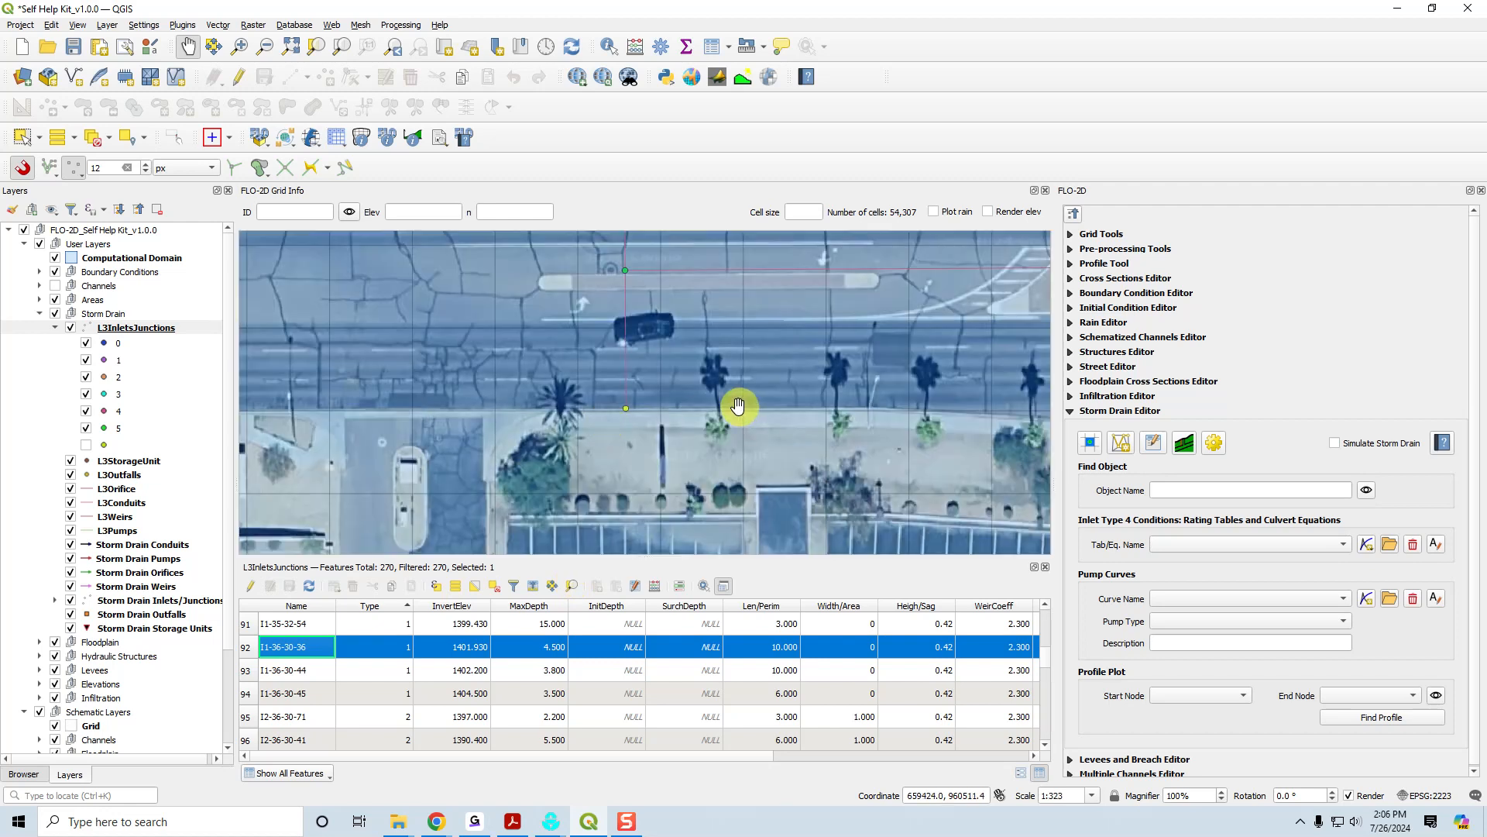
scroll(678, 419, down, 1)
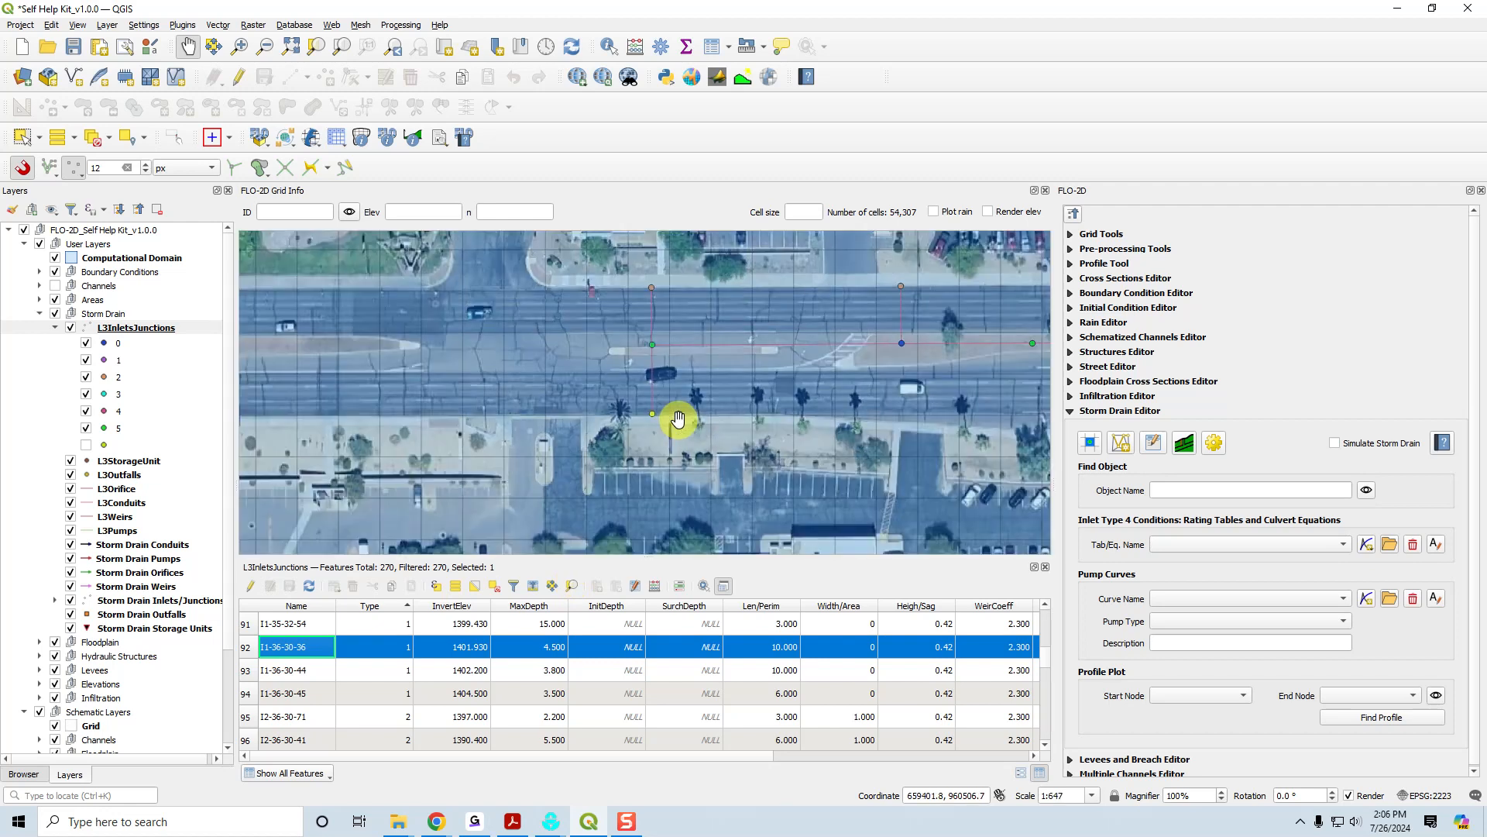
scroll(648, 410, up, 2)
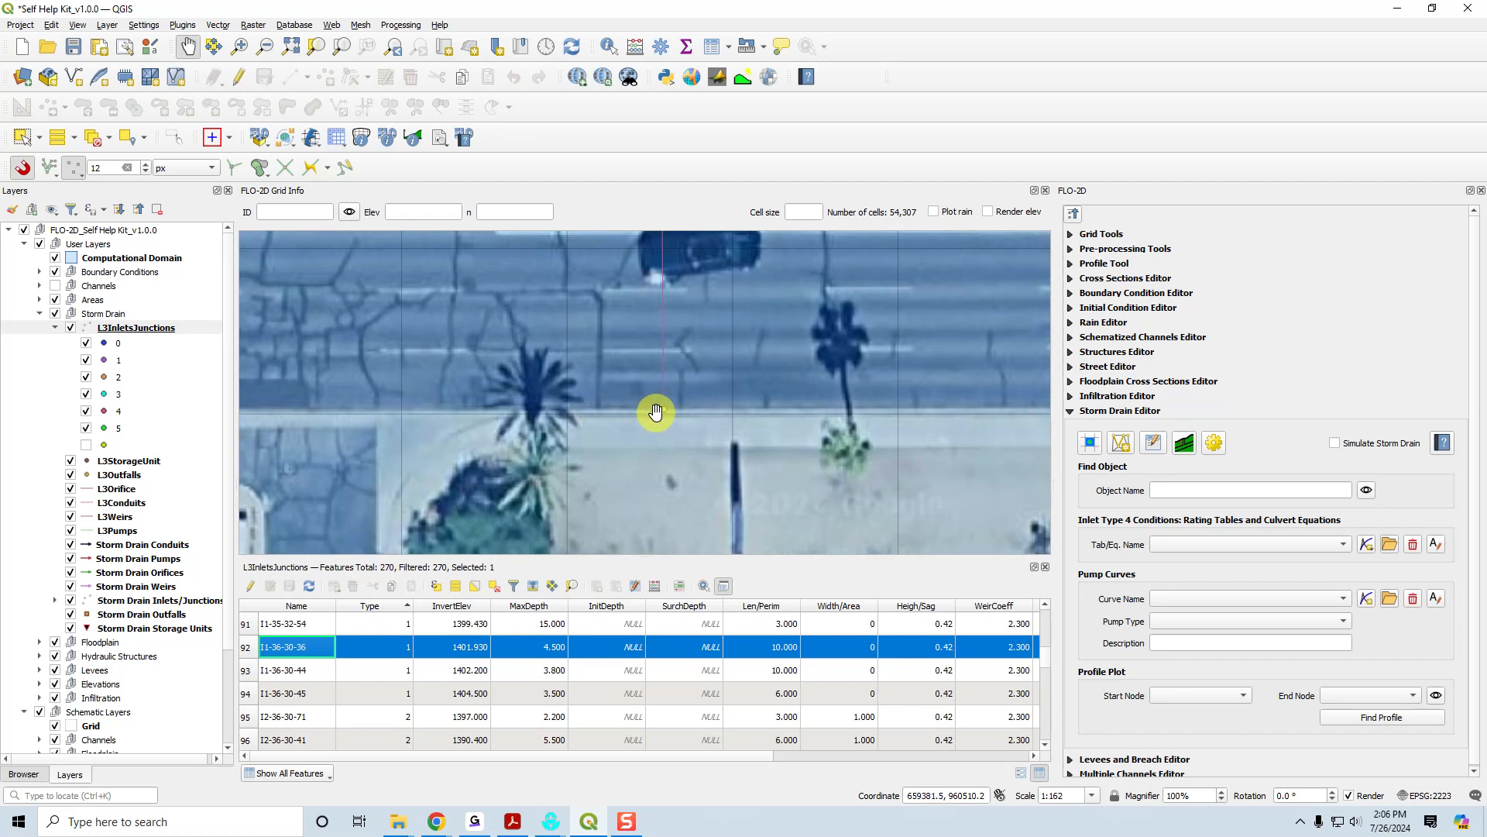
scroll(655, 411, up, 1)
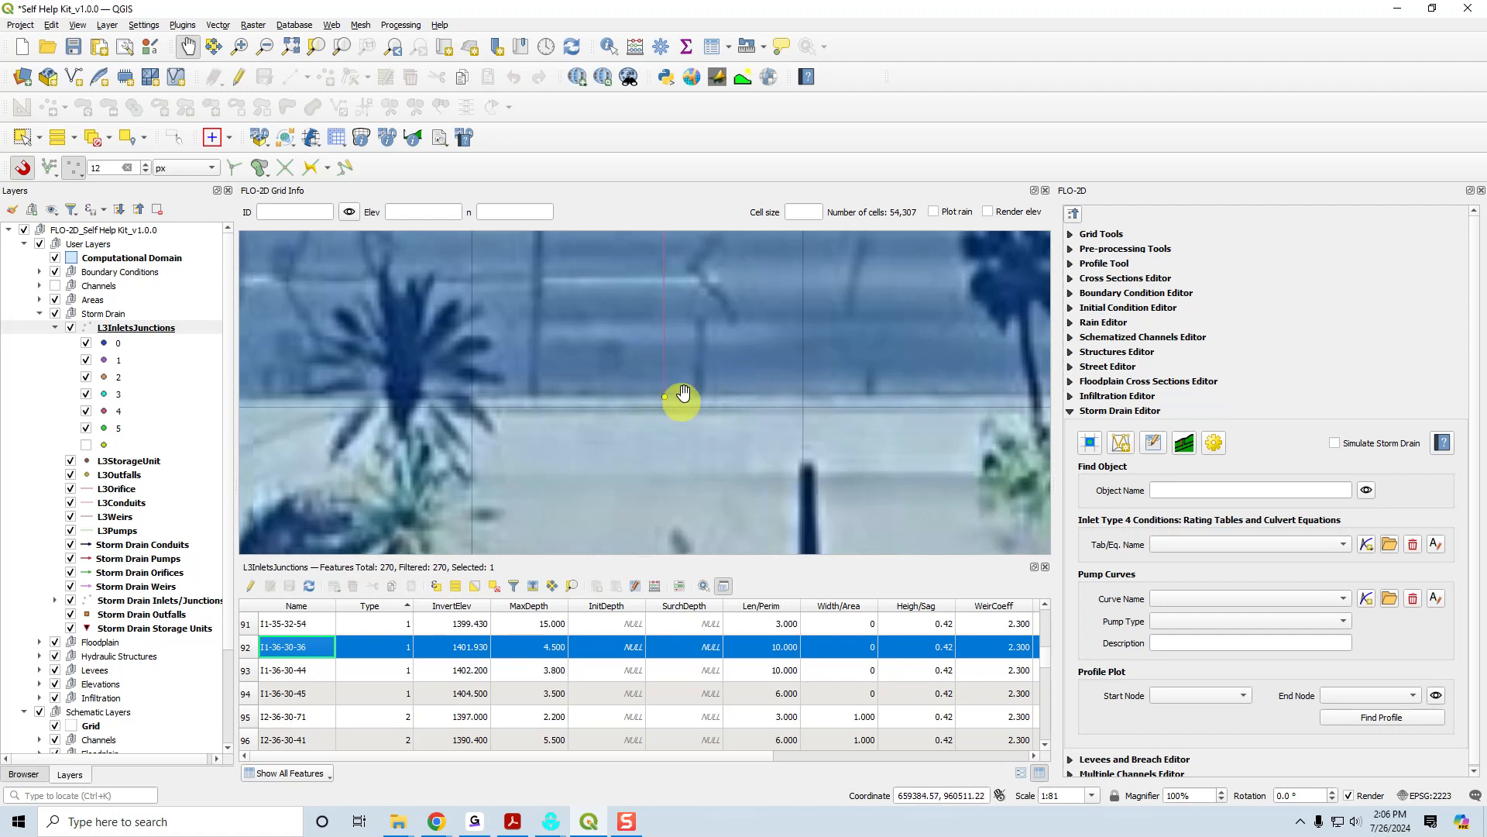
scroll(683, 390, down, 1)
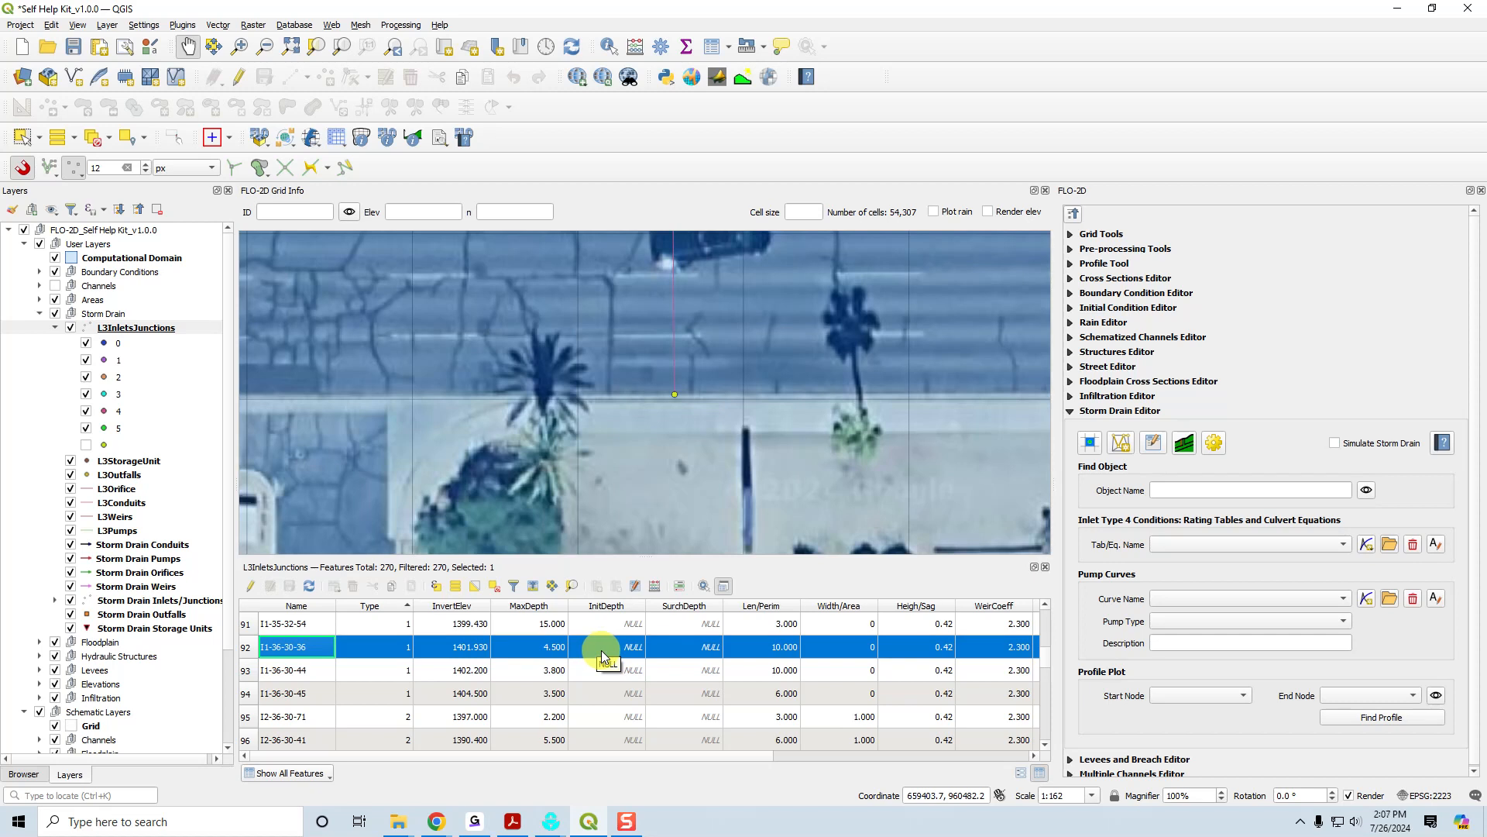
drag(705, 757, 811, 759)
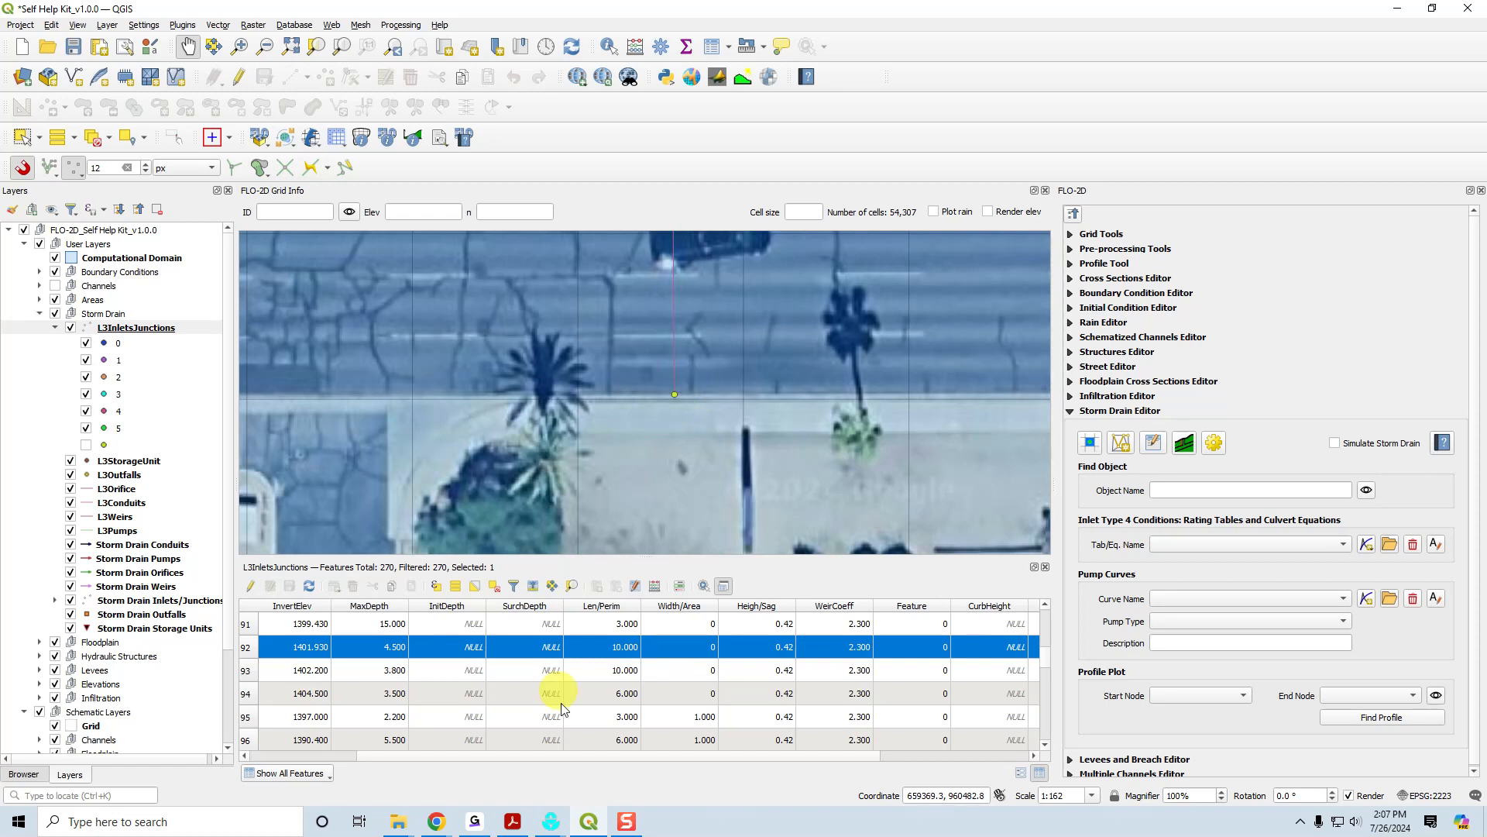
Switch to the manual in Acrobat and compare the figures for Type 2 - Curb Opening Inlet with Sag and Type 1.
click(512, 818)
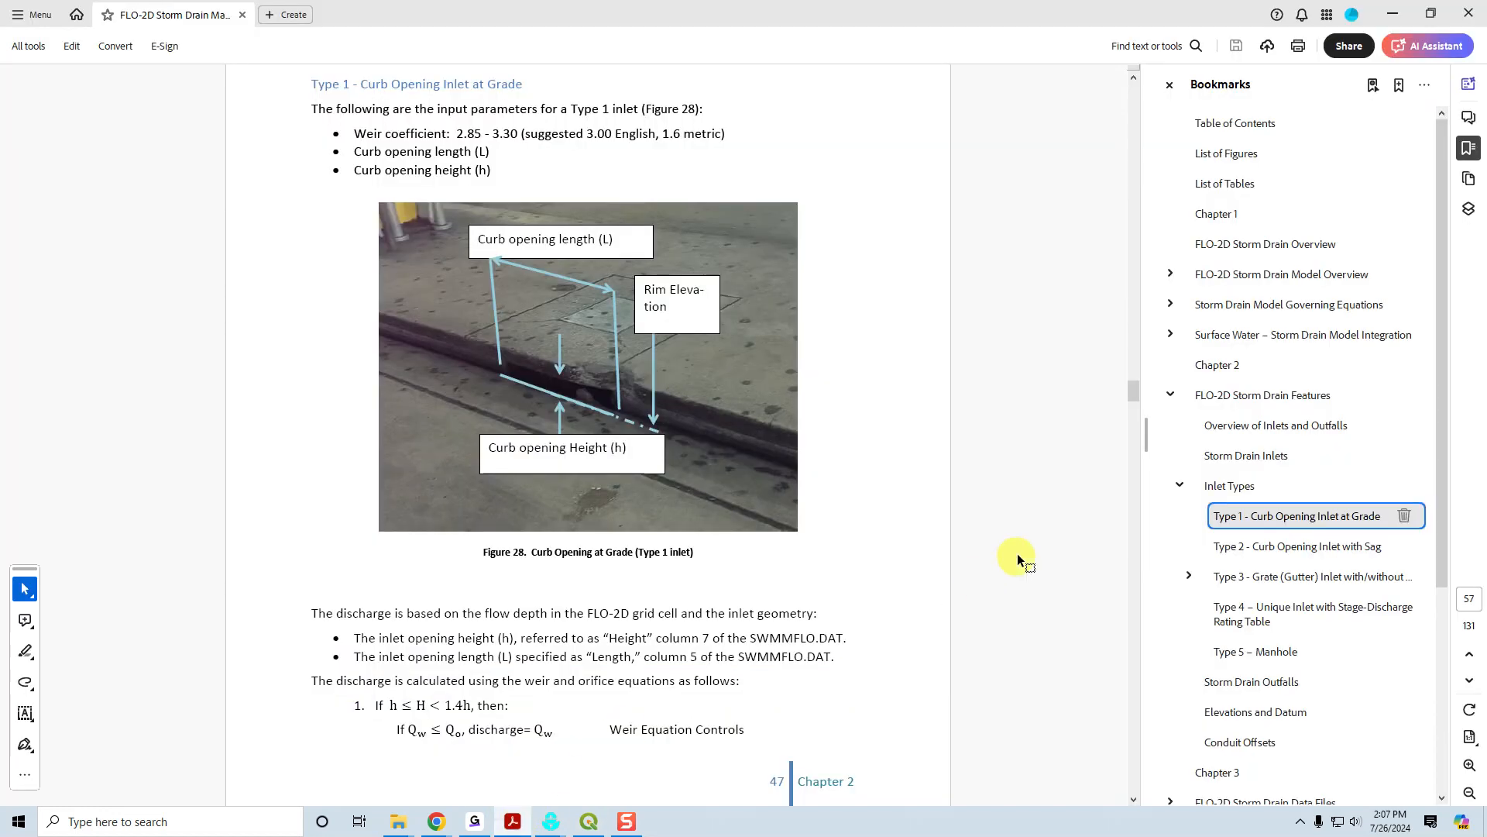
click(1264, 547)
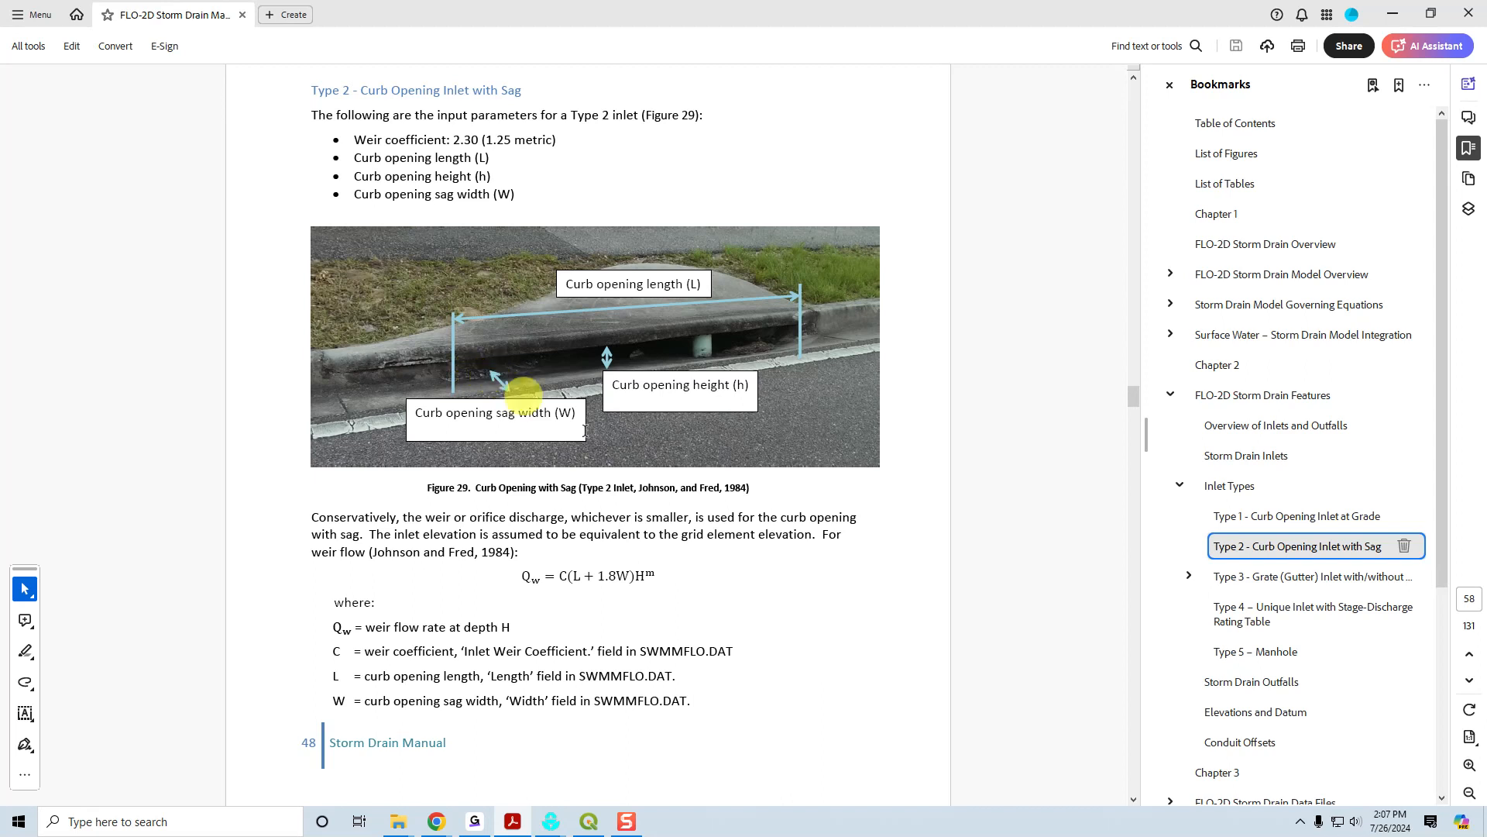
click(1295, 516)
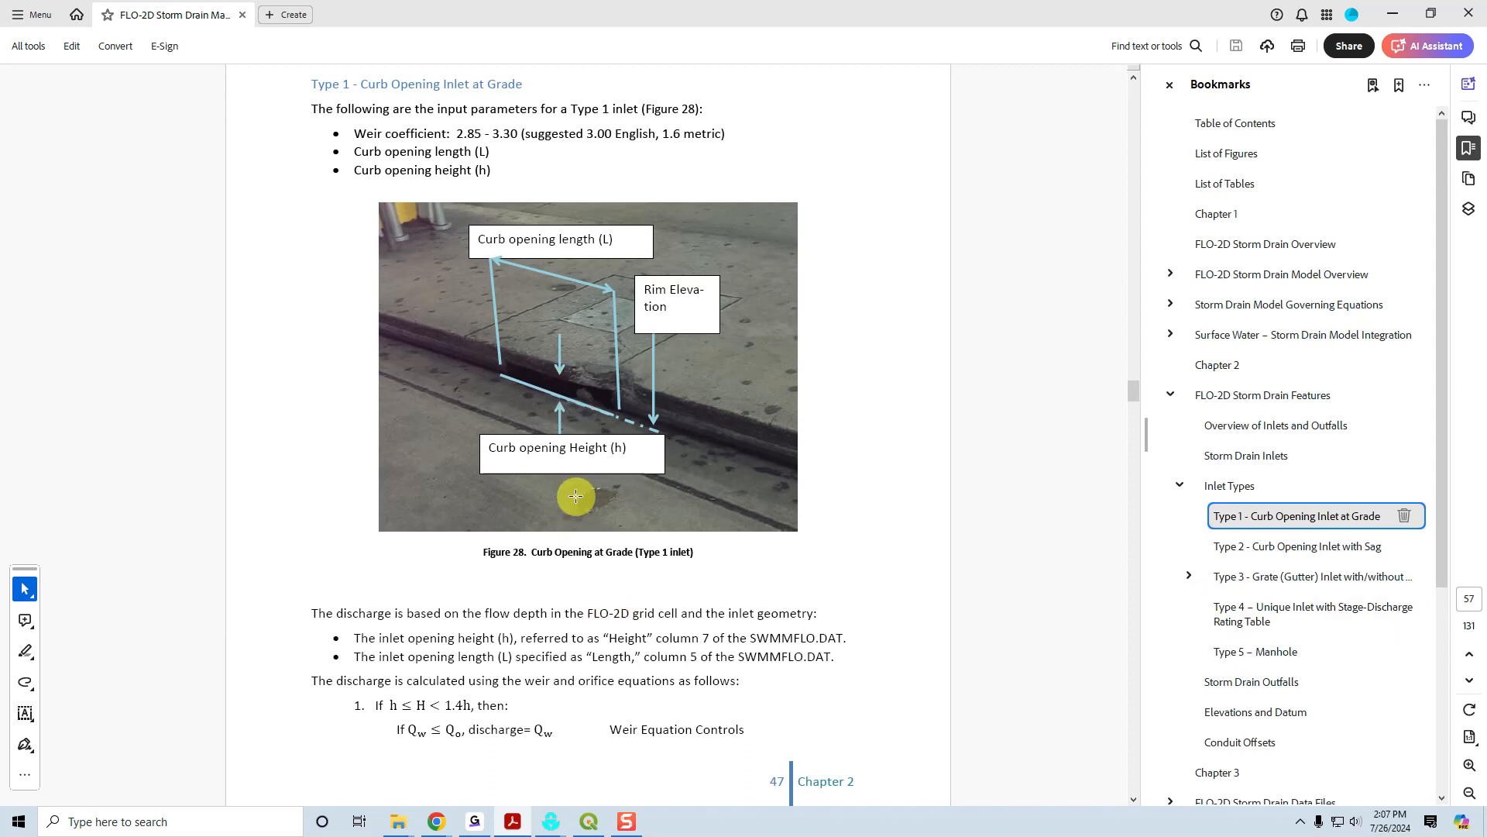
Return to QGIS and review inlet I1-36-30-36's remaining attributes, including Feature, CurbHeight, ClogFactor, ClogTime and DropBoxAre.
click(588, 821)
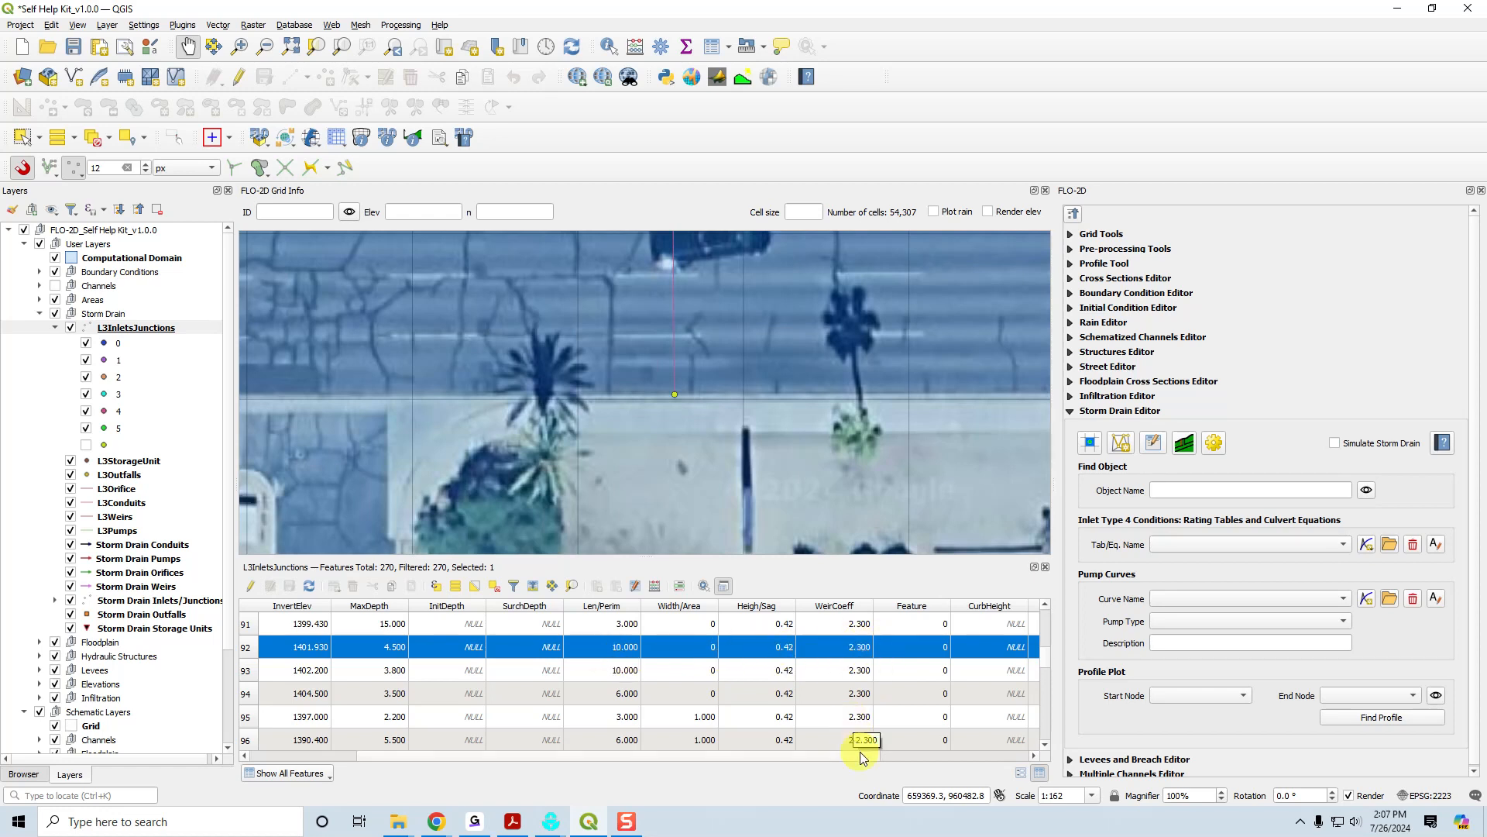
drag(860, 756, 1030, 758)
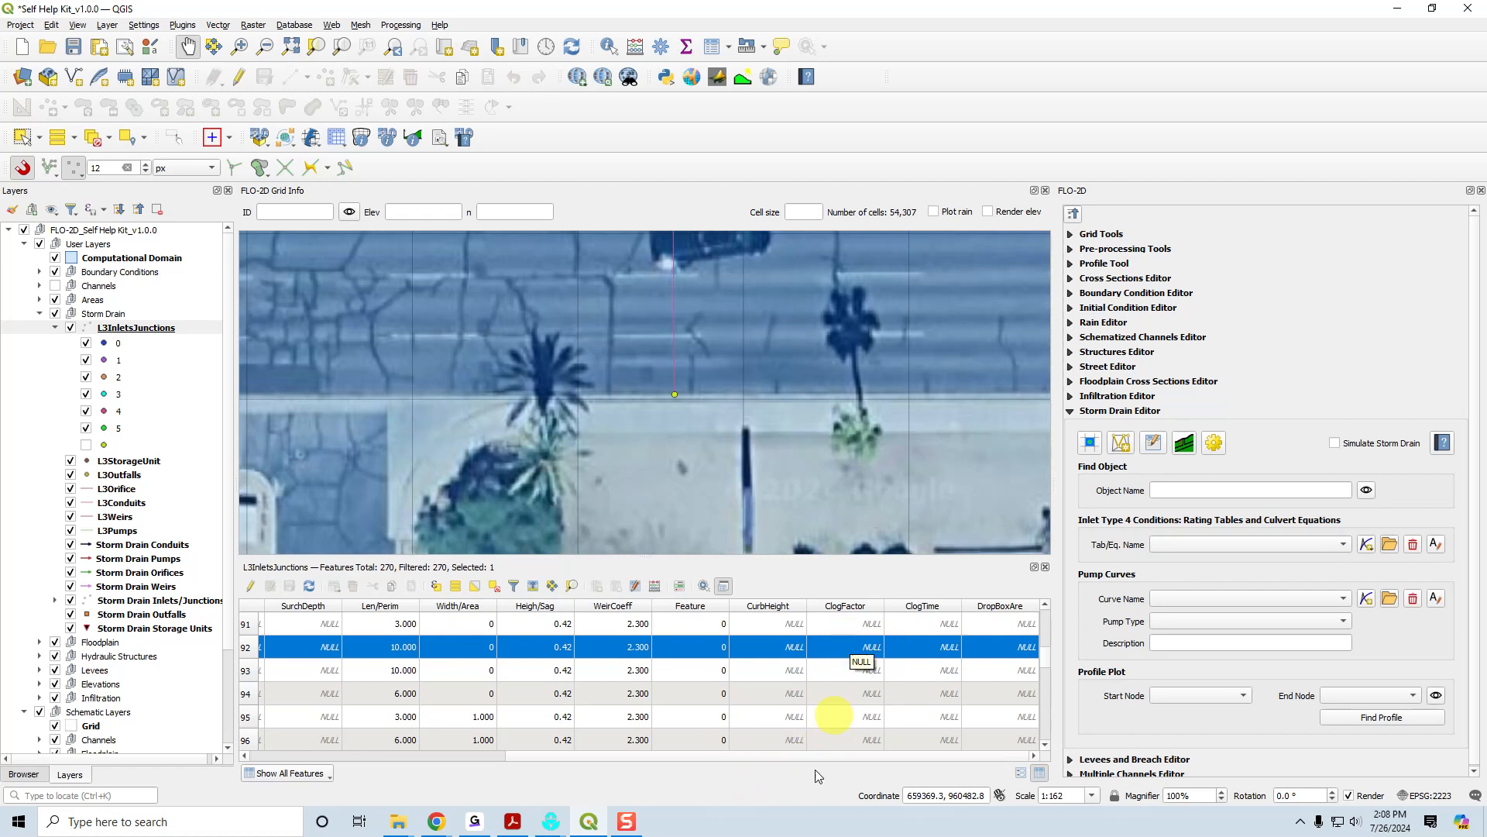
drag(792, 759, 504, 760)
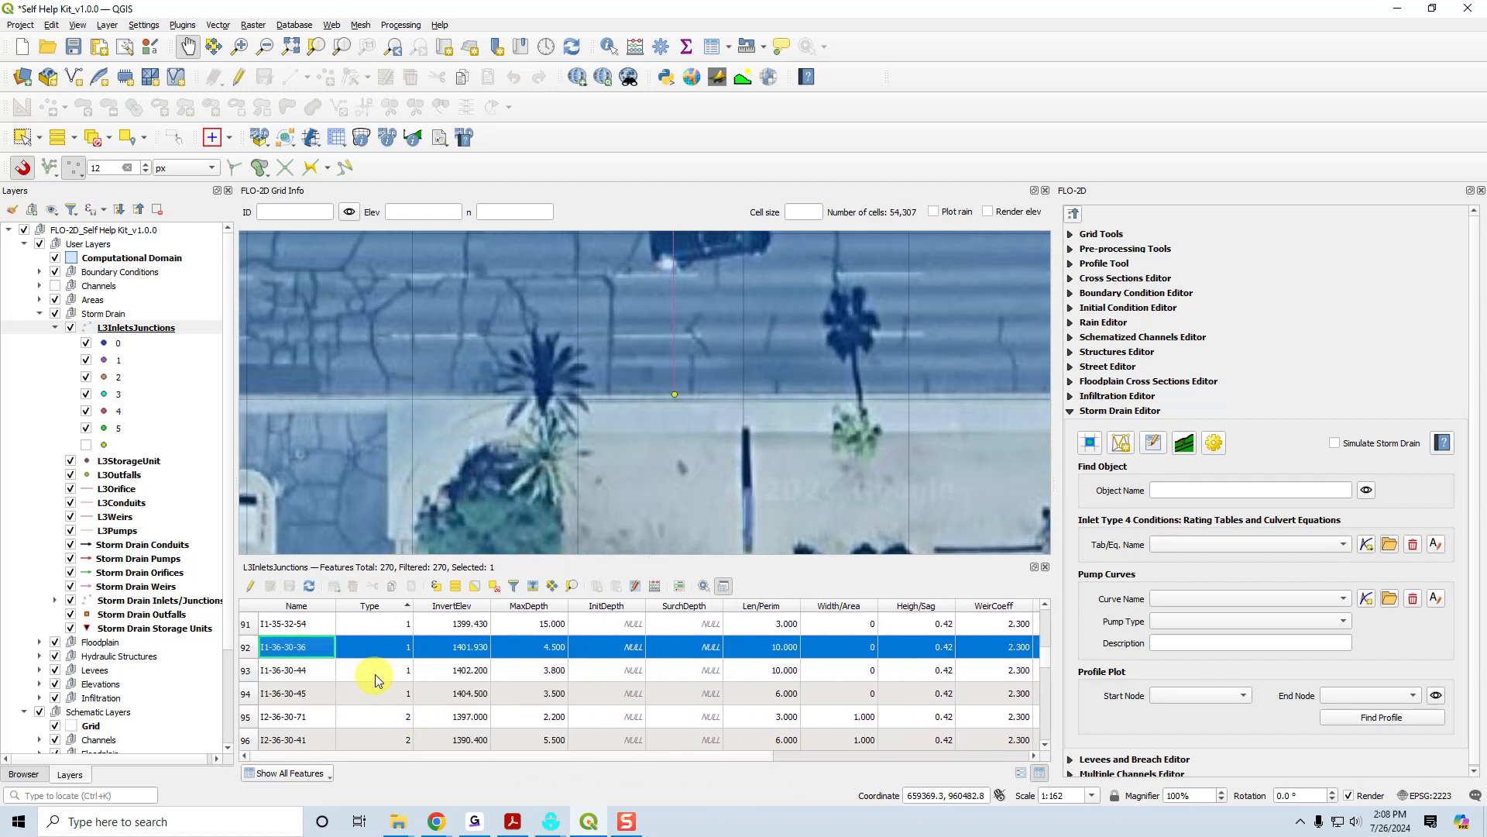
Find the Type 2 inlets in the attribute table, select I2-36-30-50 and zoom the map to it.
scroll(324, 676, down, 5)
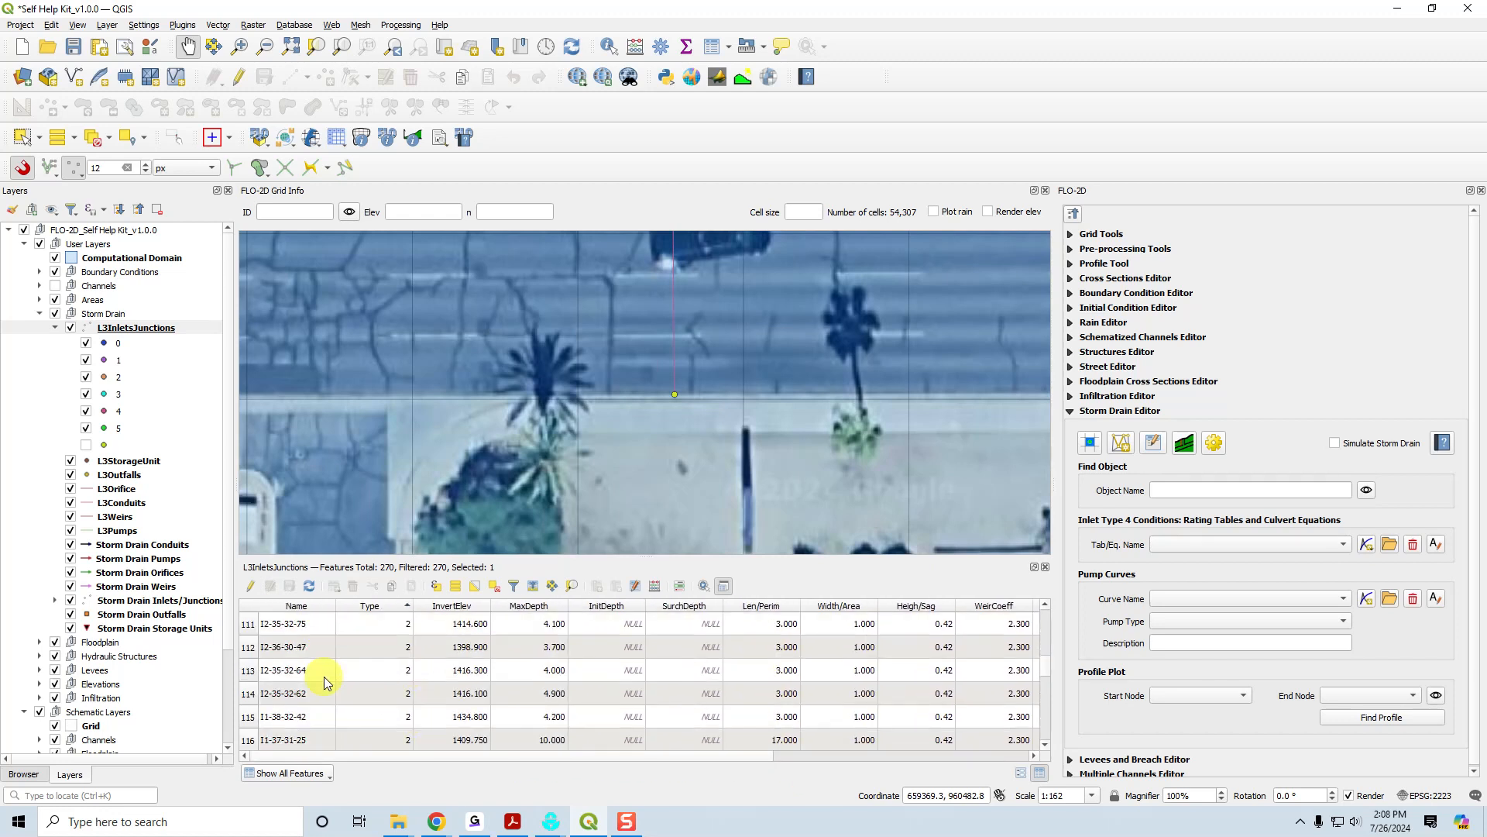
click(248, 647)
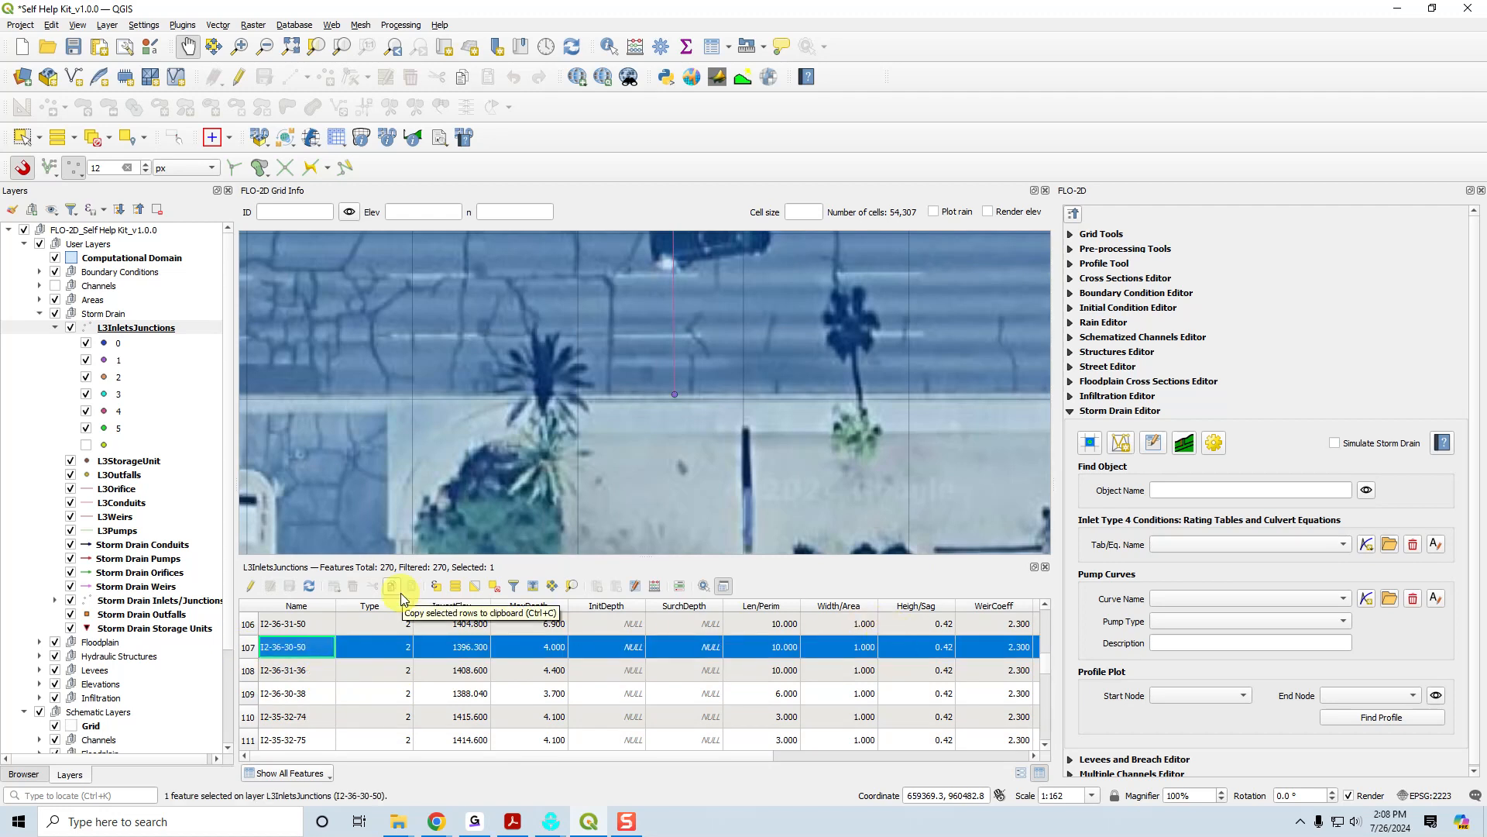
click(572, 587)
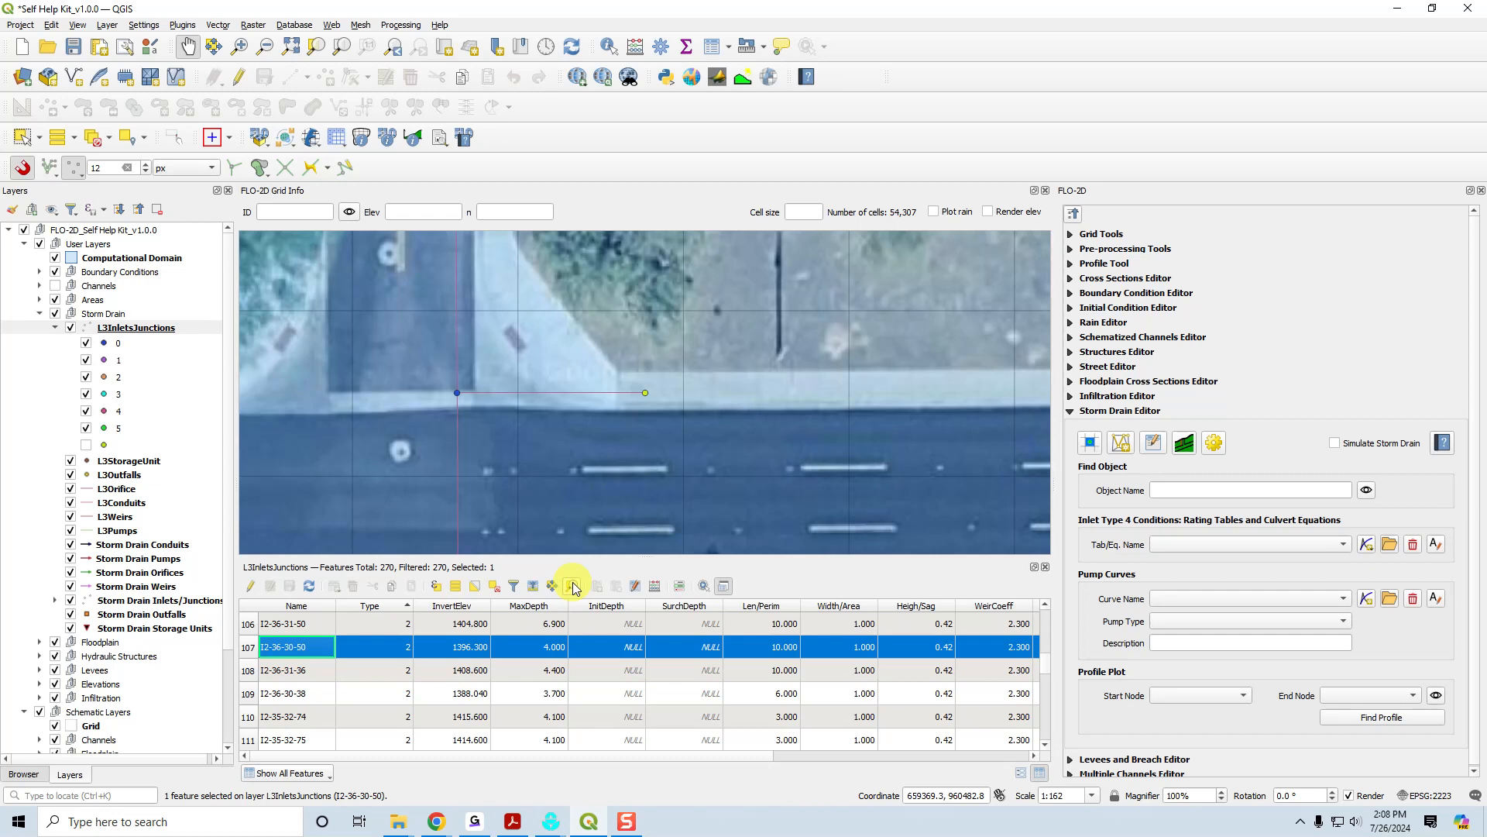
Select Type 2 inlet I2-36-31-36 and zoom the map to it to inspect its surroundings.
click(252, 670)
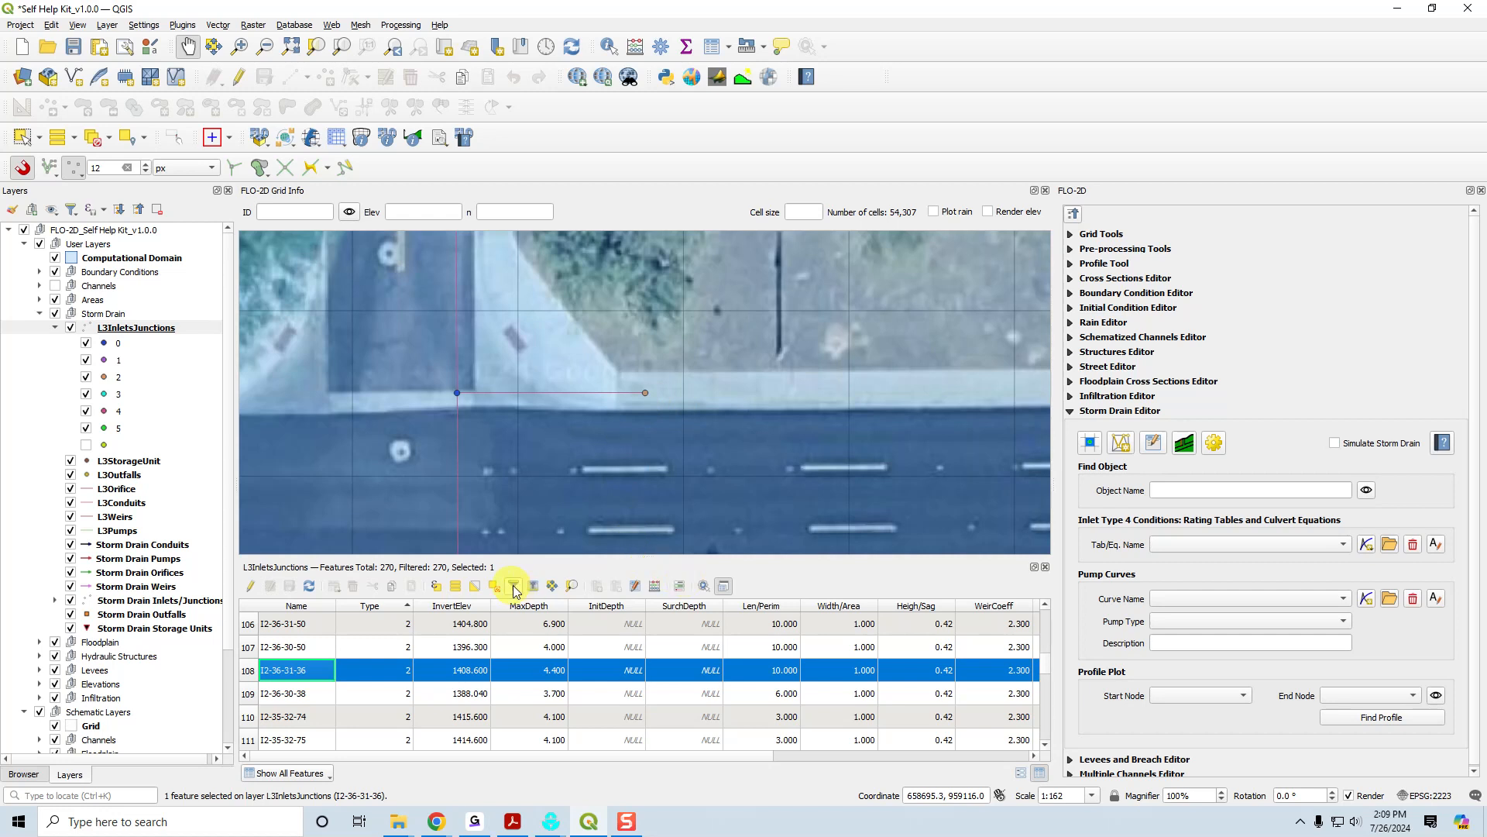
click(573, 587)
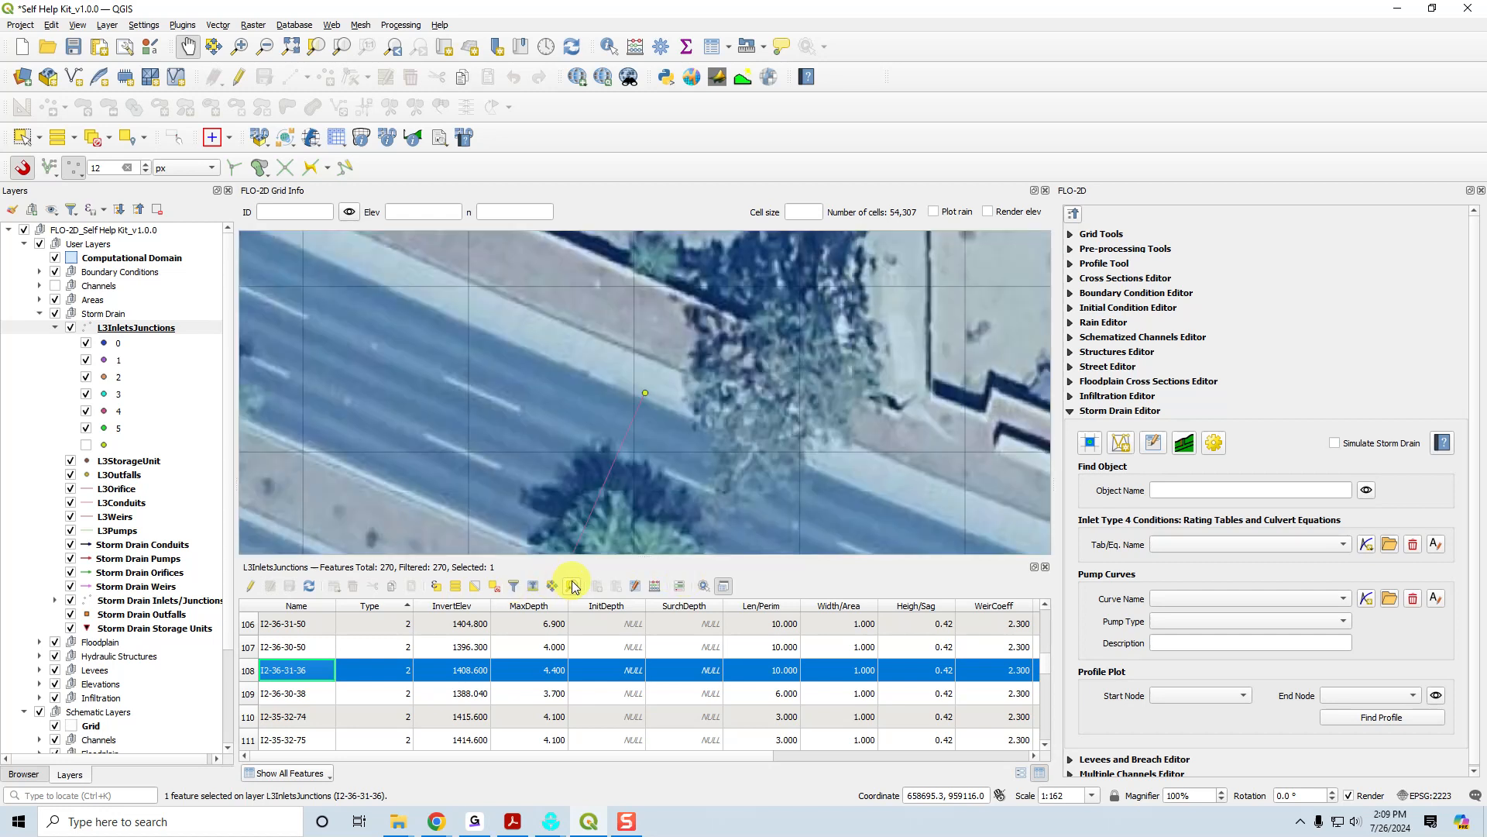
scroll(626, 465, down, 1)
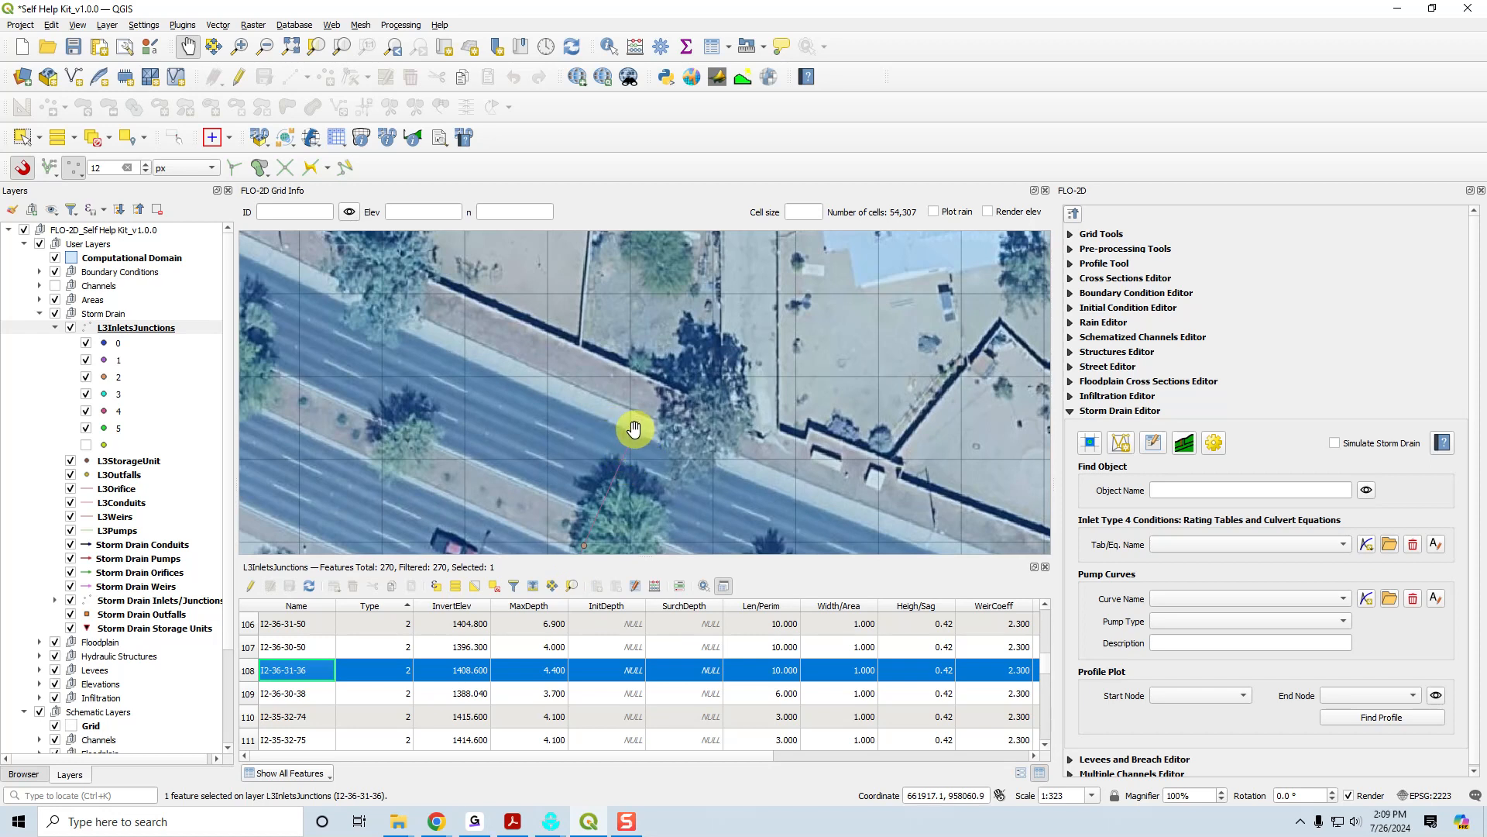
Switch to the manual in Acrobat and read the input parameters for Type 2 - Curb Opening Inlet with Sag.
click(514, 820)
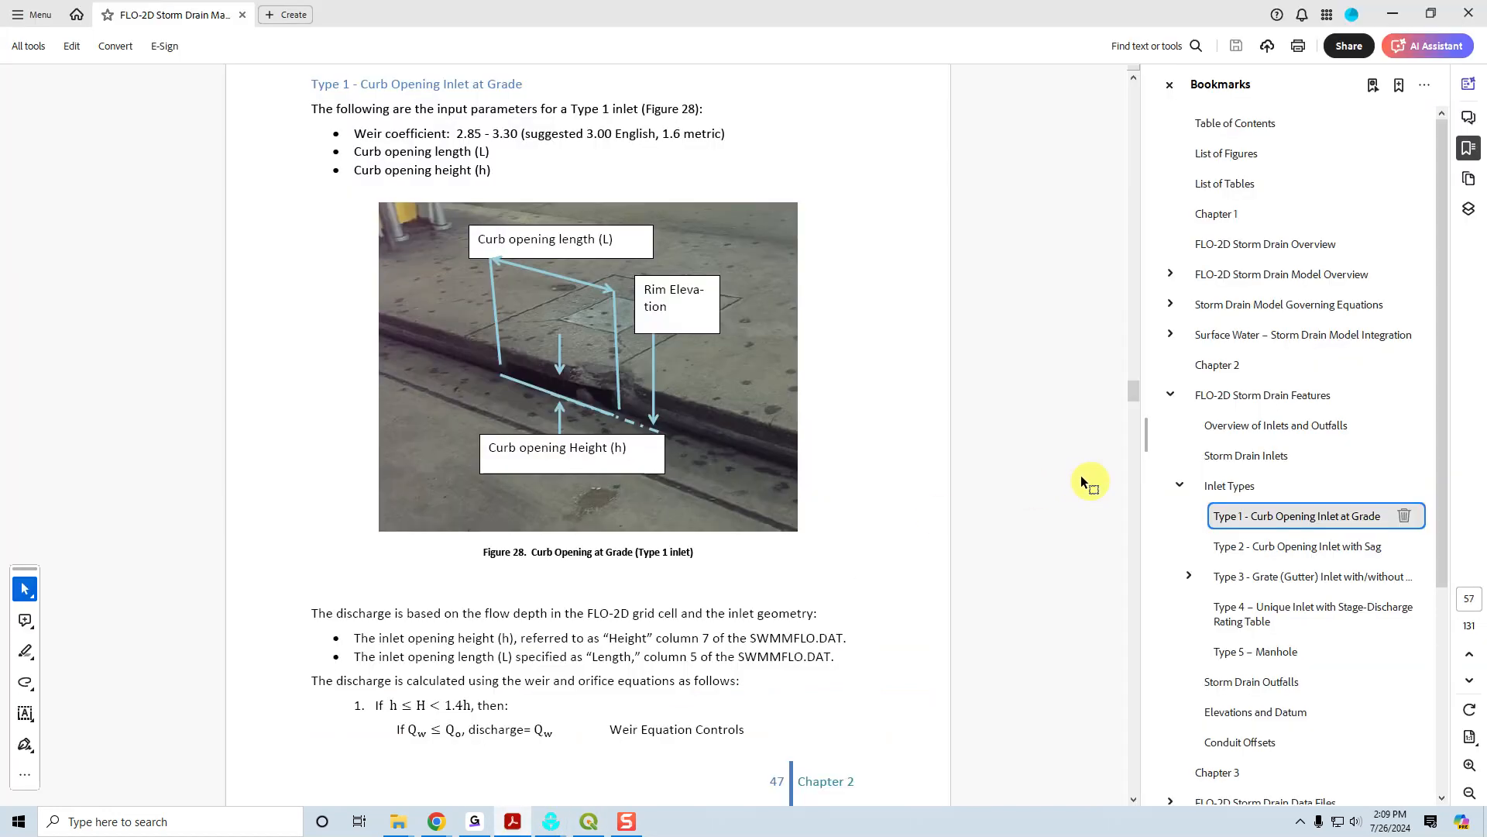
click(1248, 546)
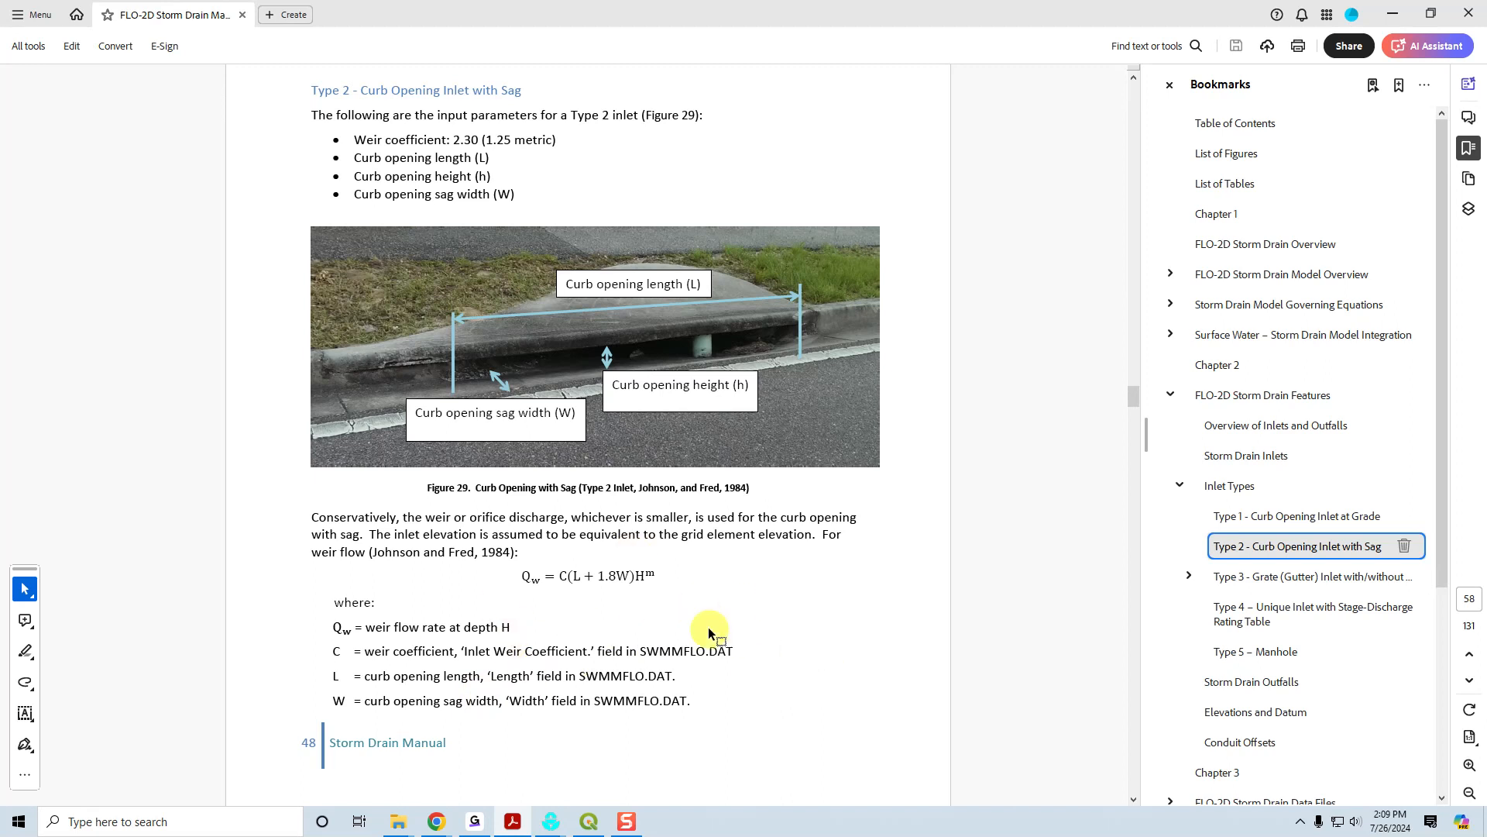
Return to QGIS and review inlet I2-36-31-36's attributes from Len/Perim through DropBoxAre.
click(588, 821)
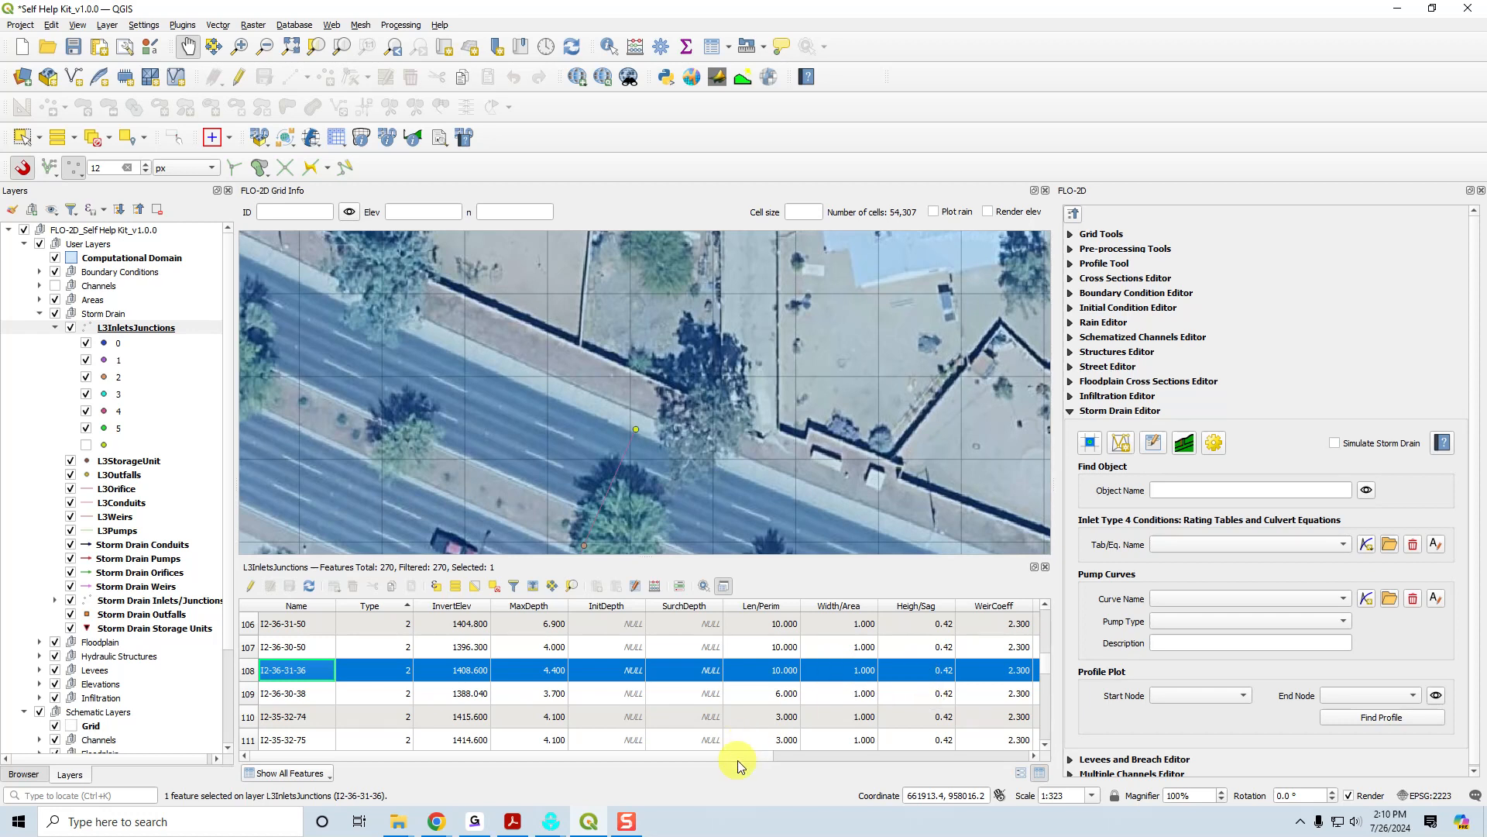
drag(738, 757, 900, 757)
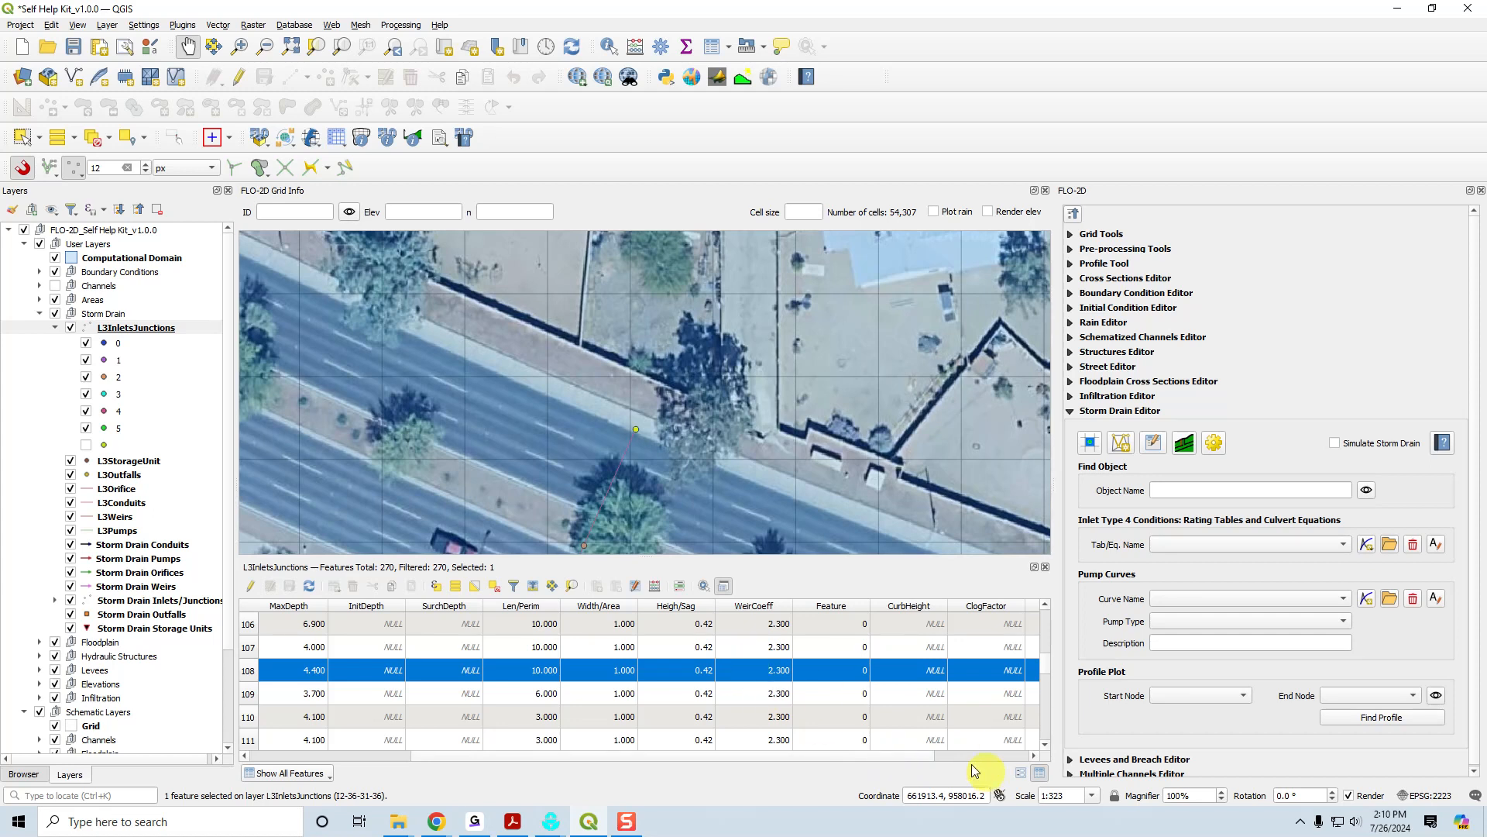
drag(924, 756, 1062, 755)
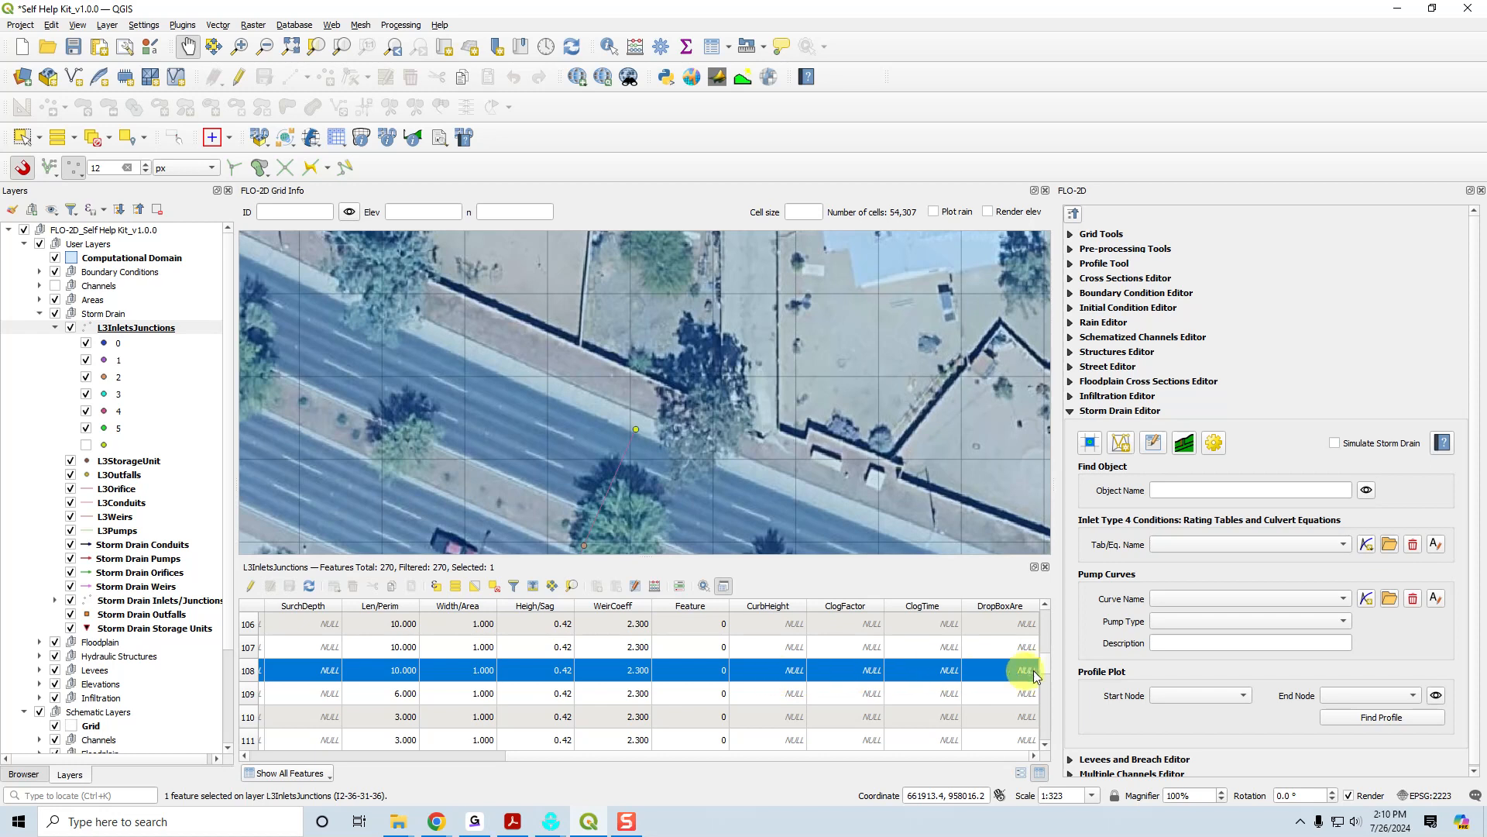
Find the Type 3 inlets in the attribute table, select I3-38-32-36 and zoom the map to it to inspect its surroundings.
scroll(833, 663, up, 6)
drag(862, 756, 466, 764)
scroll(1048, 657, down, 4)
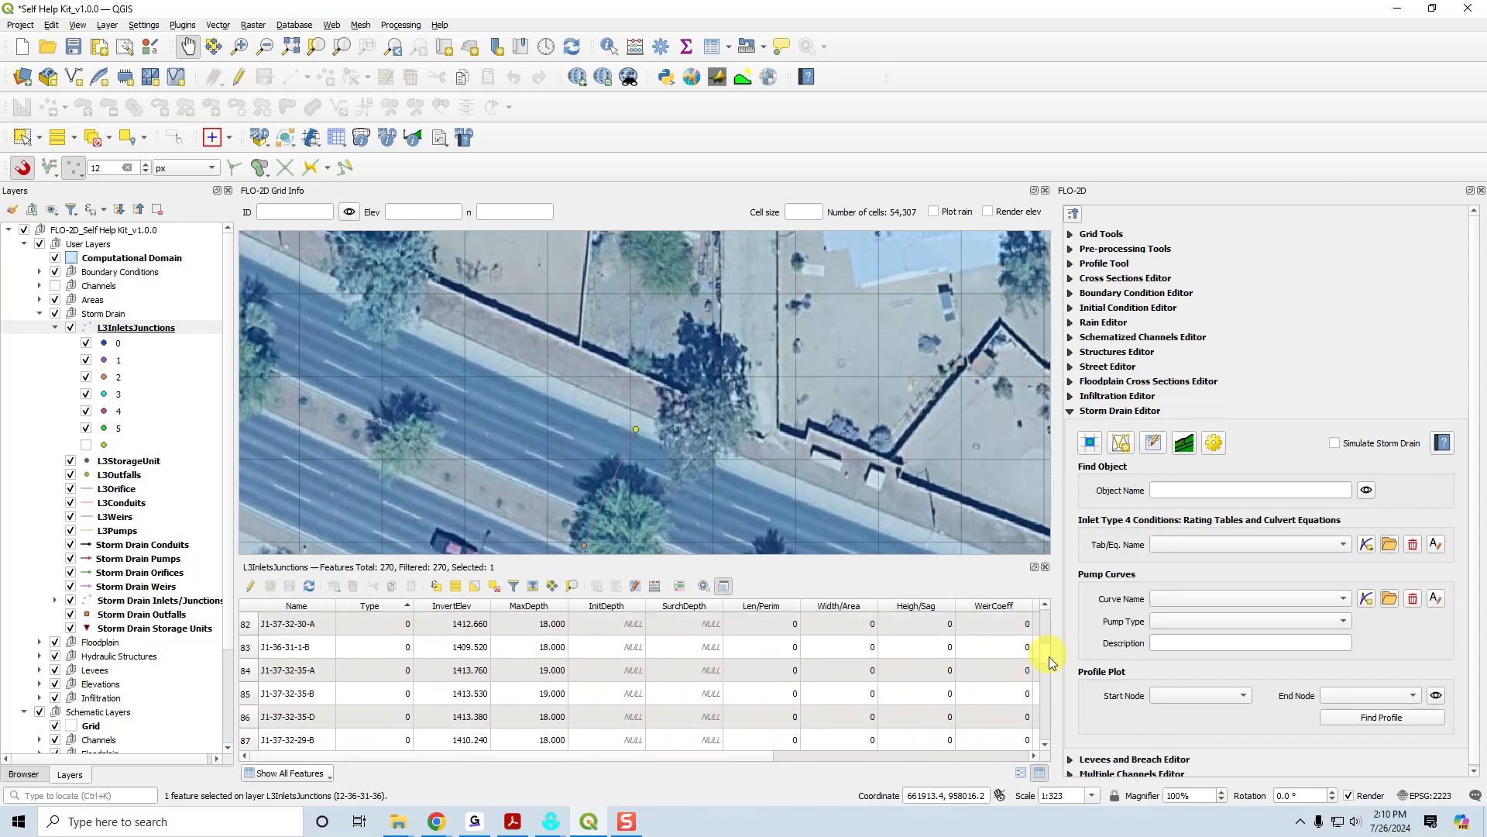
scroll(1052, 667, down, 20)
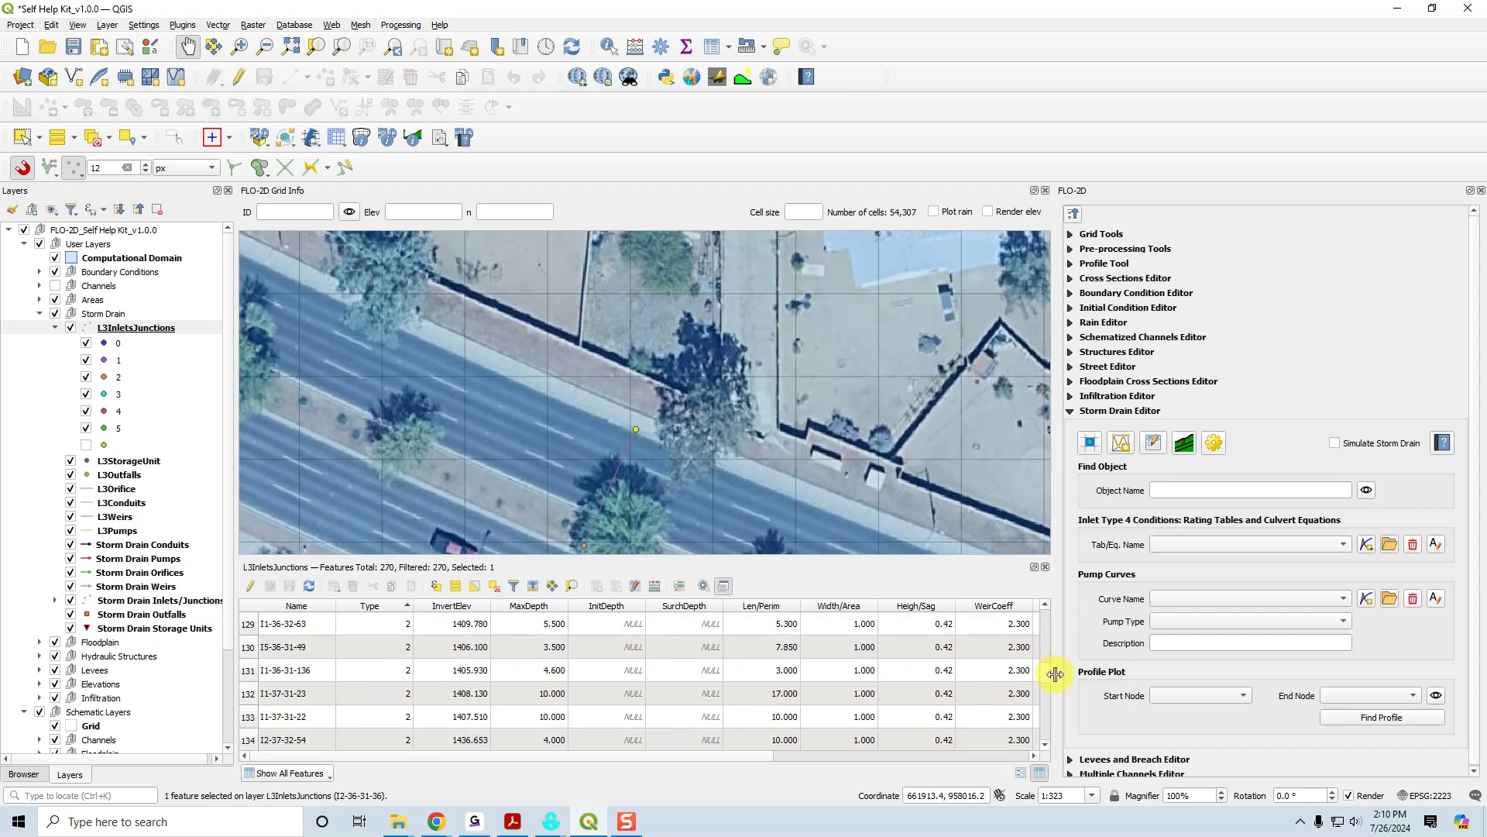
scroll(1065, 701, down, 14)
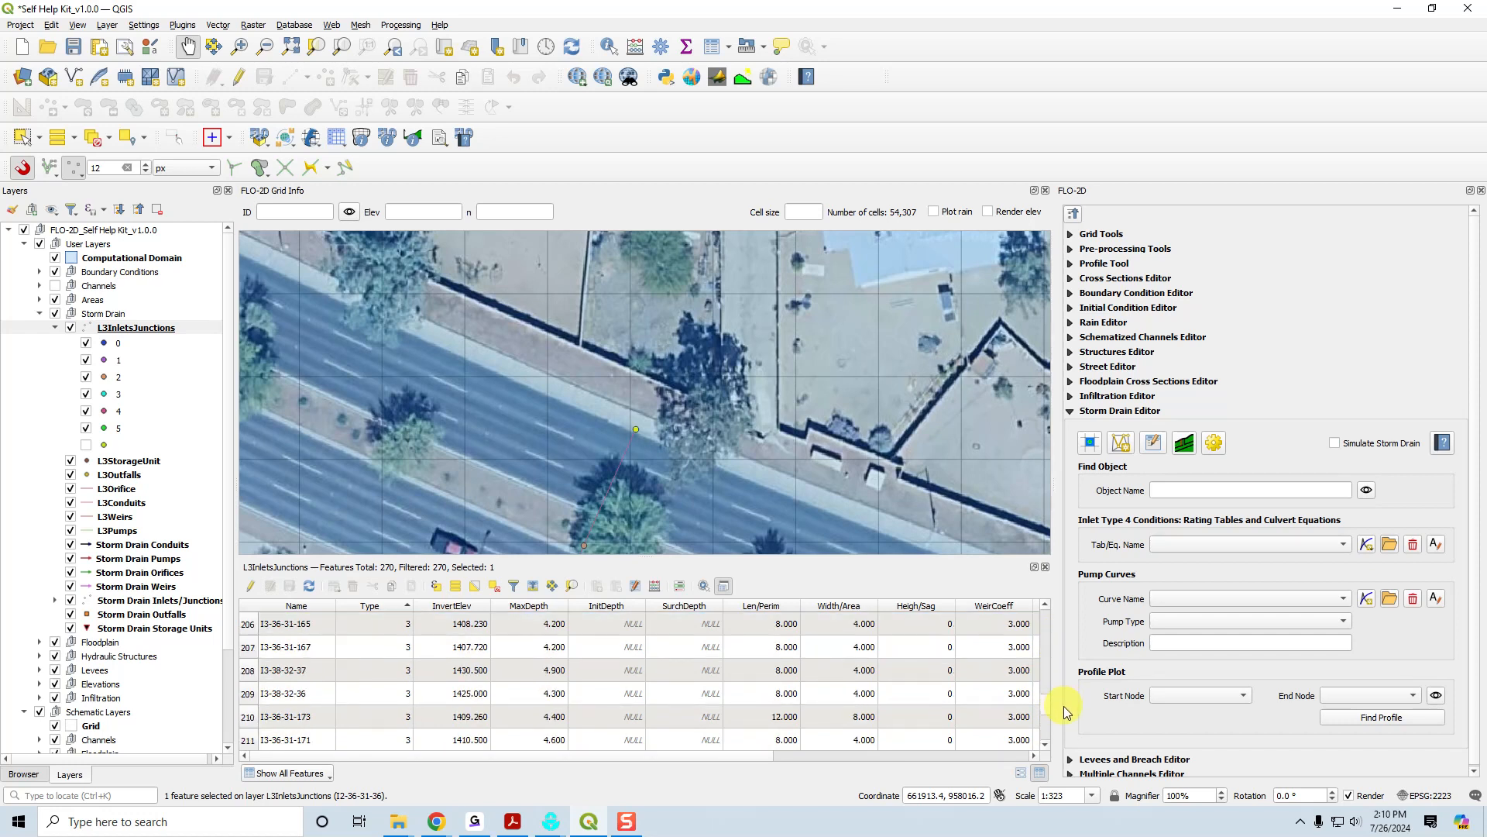
click(245, 653)
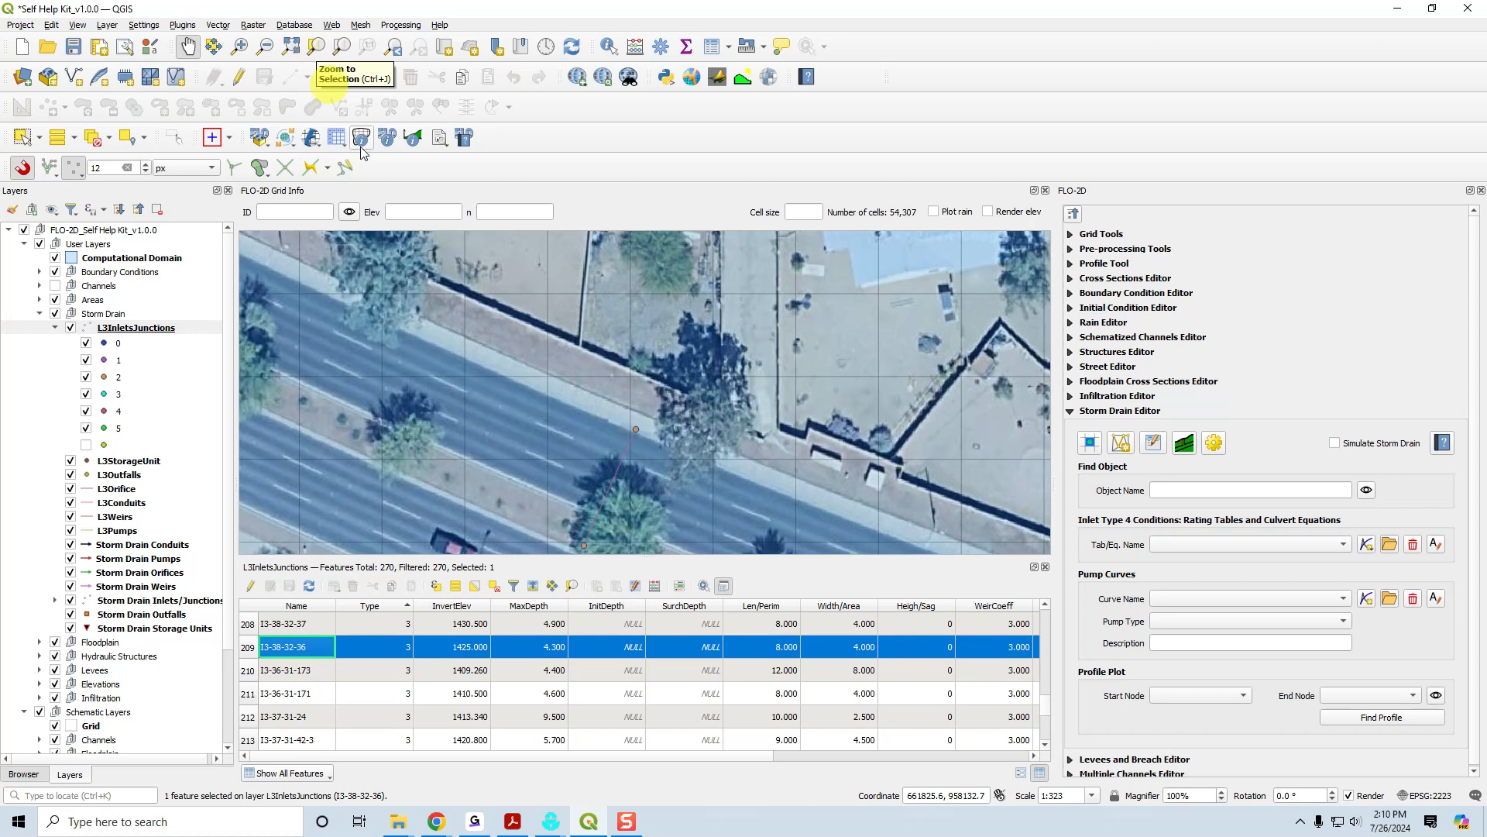
click(573, 588)
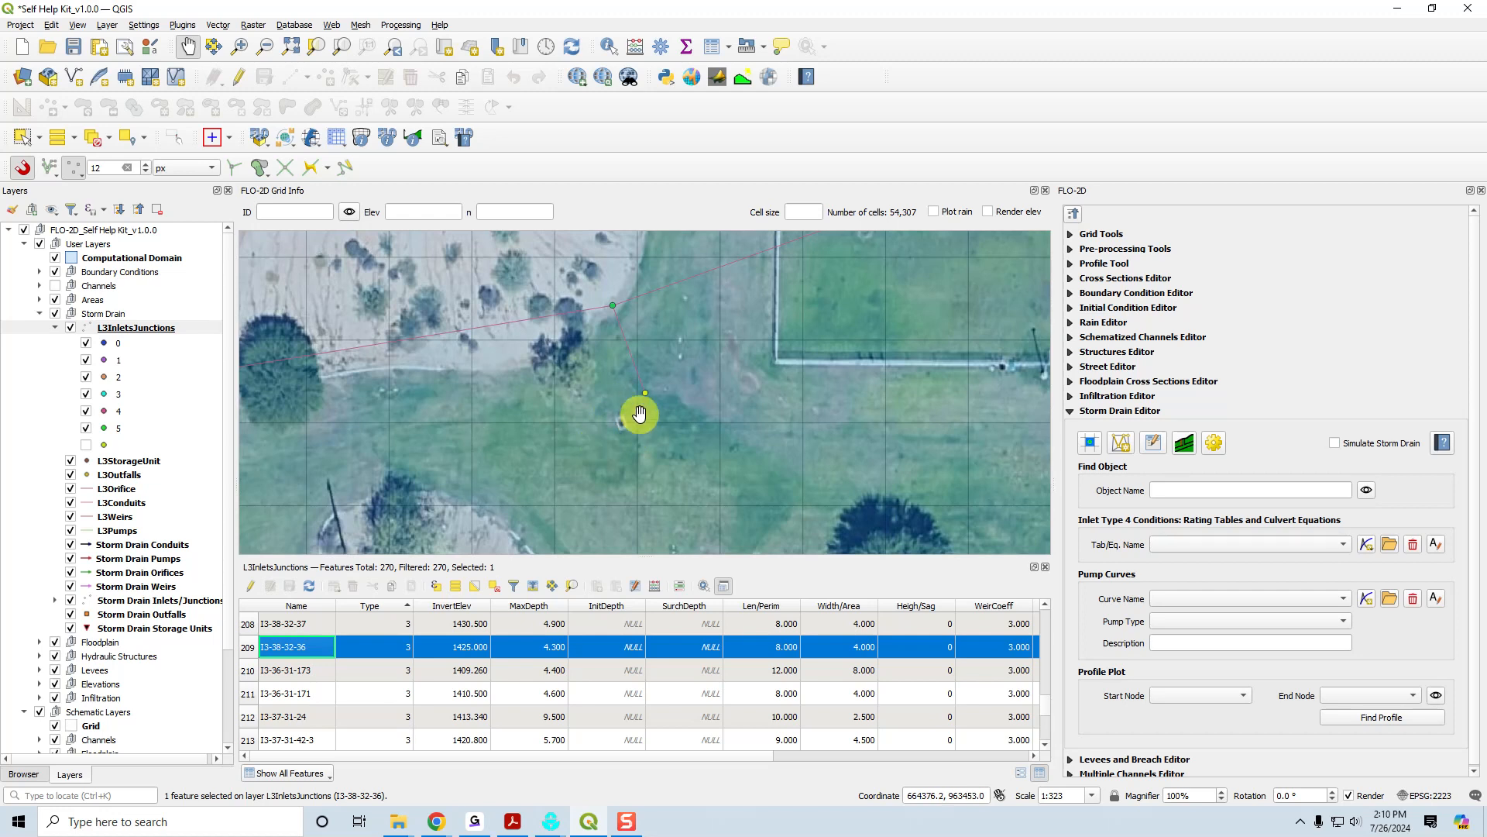
scroll(634, 420, up, 1)
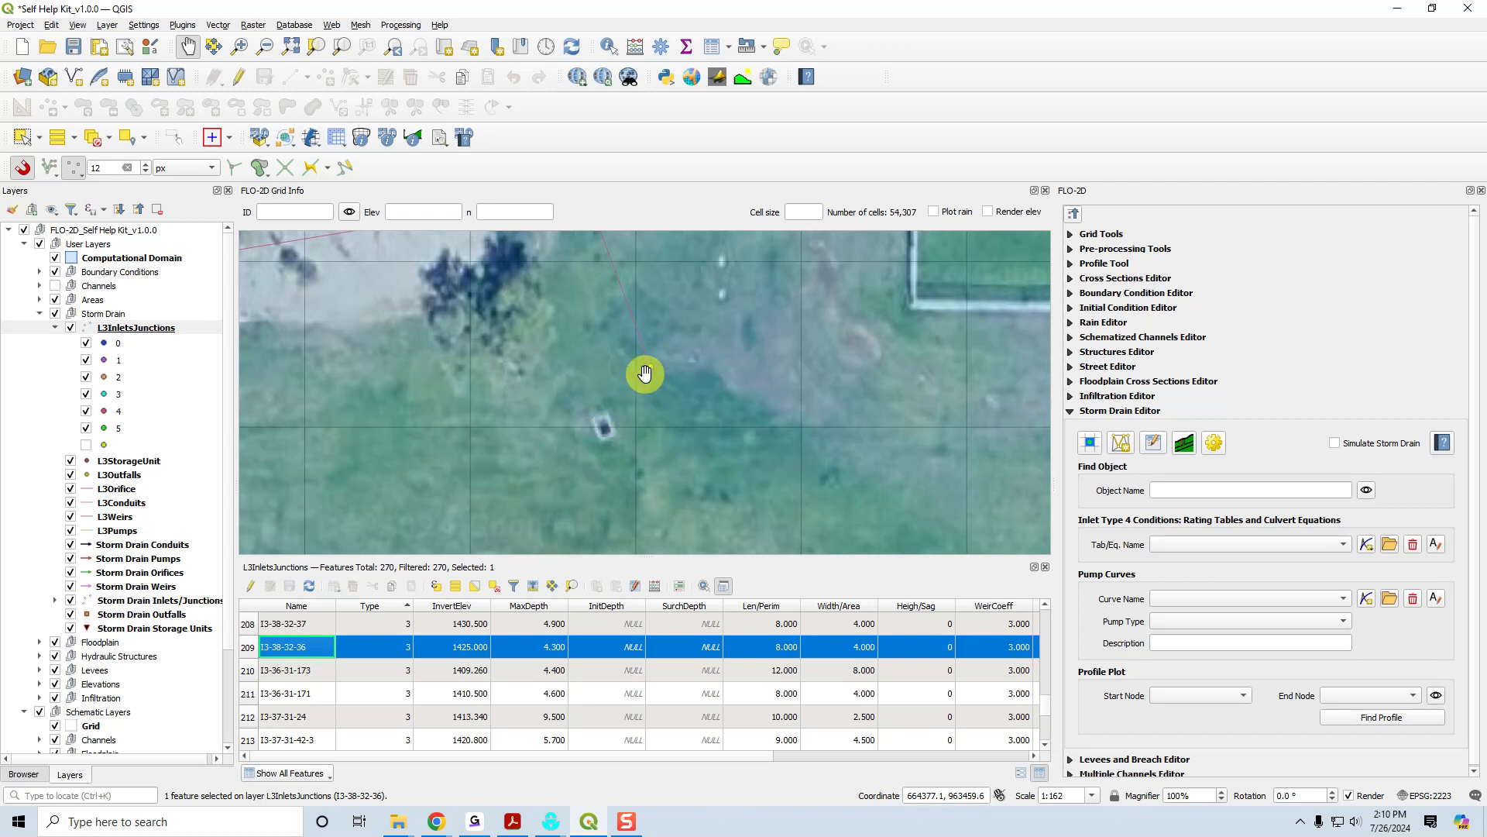
scroll(643, 373, down, 1)
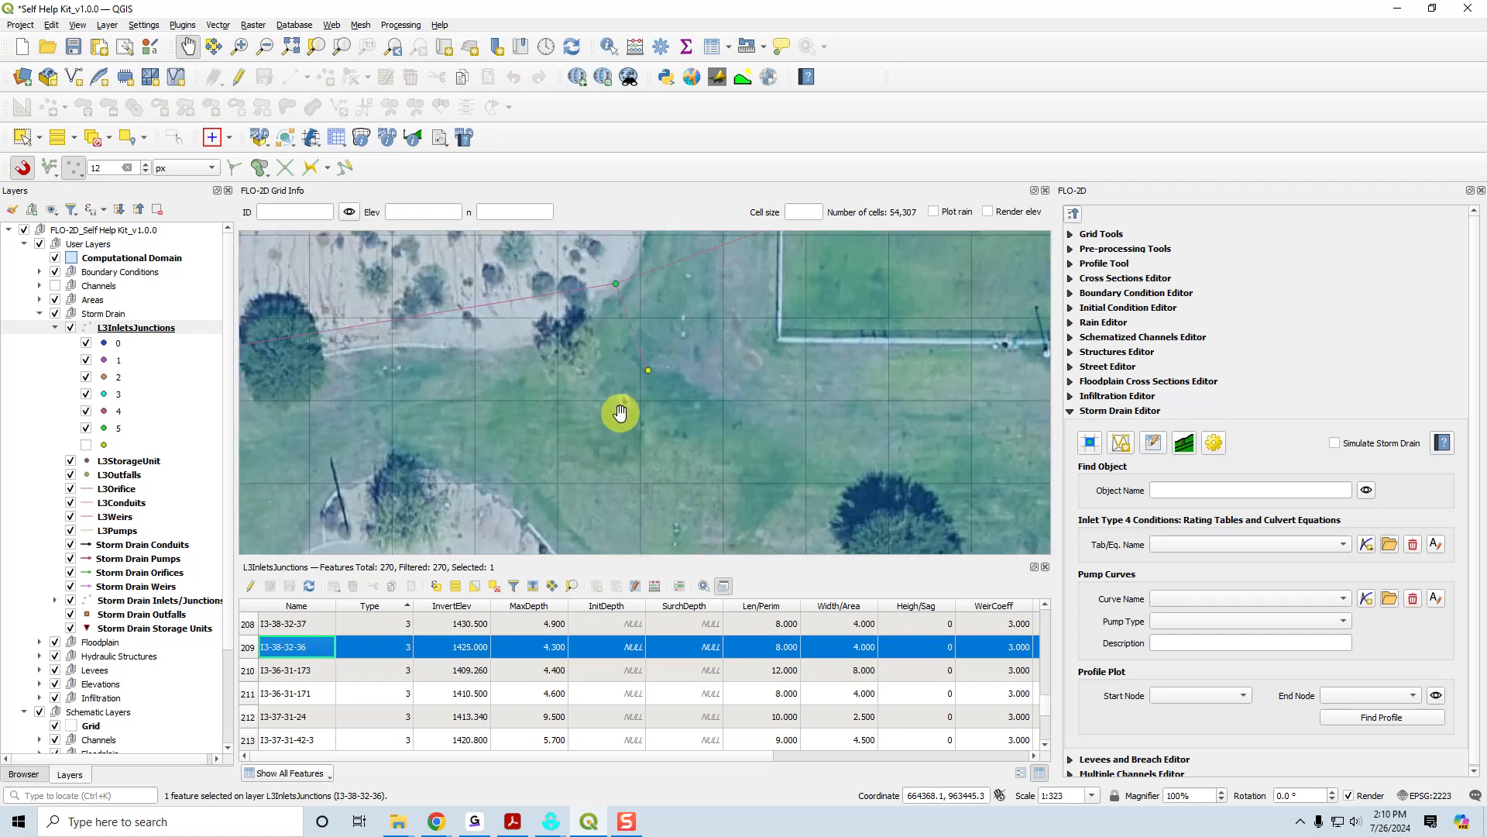
Enable editing on the L3InletsJunctions and L3Conduits layers and activate the Vertex Tool.
click(150, 332)
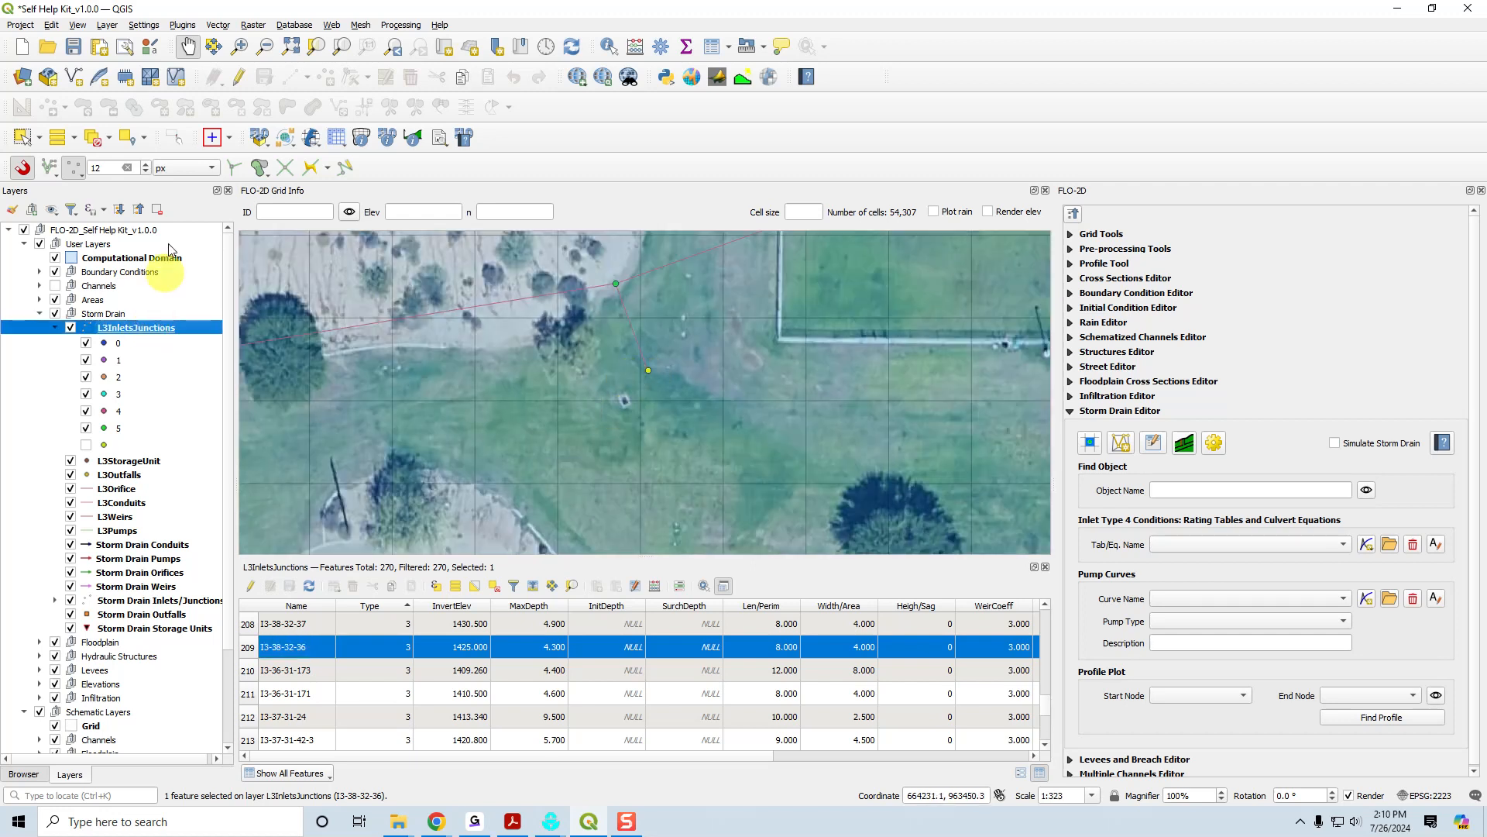
click(237, 79)
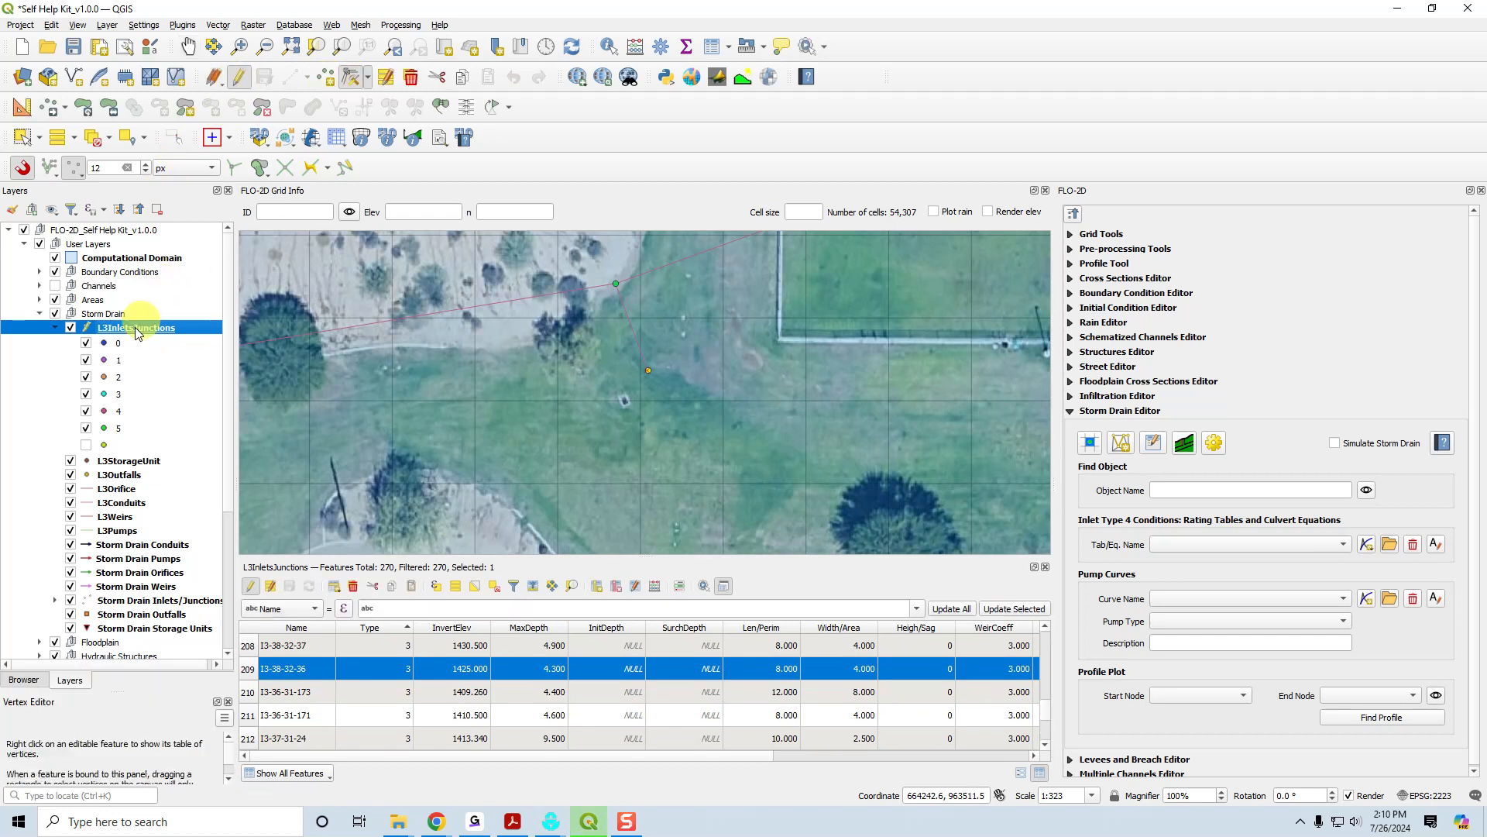
click(124, 503)
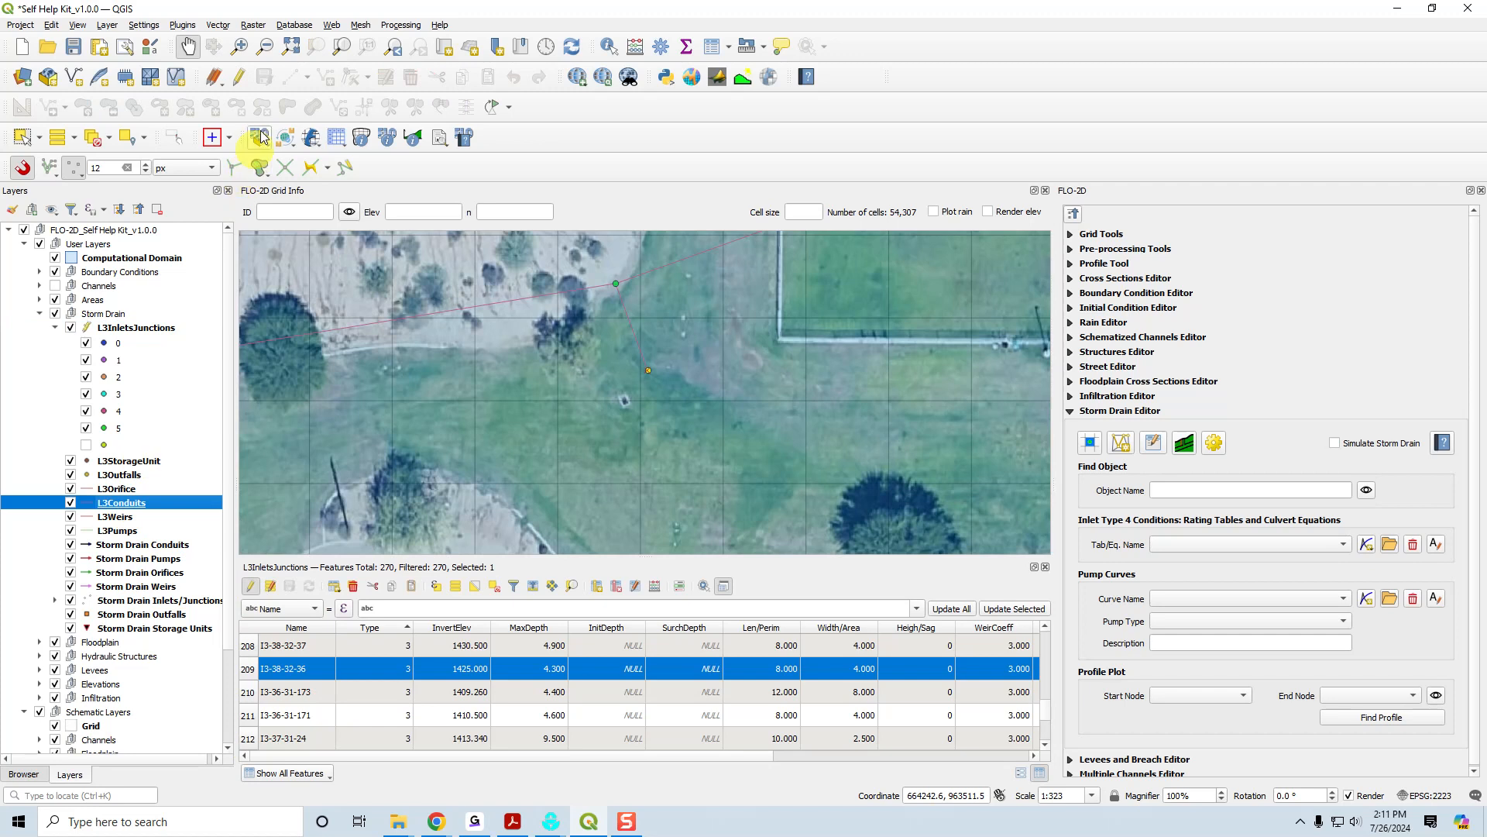
click(238, 77)
click(348, 78)
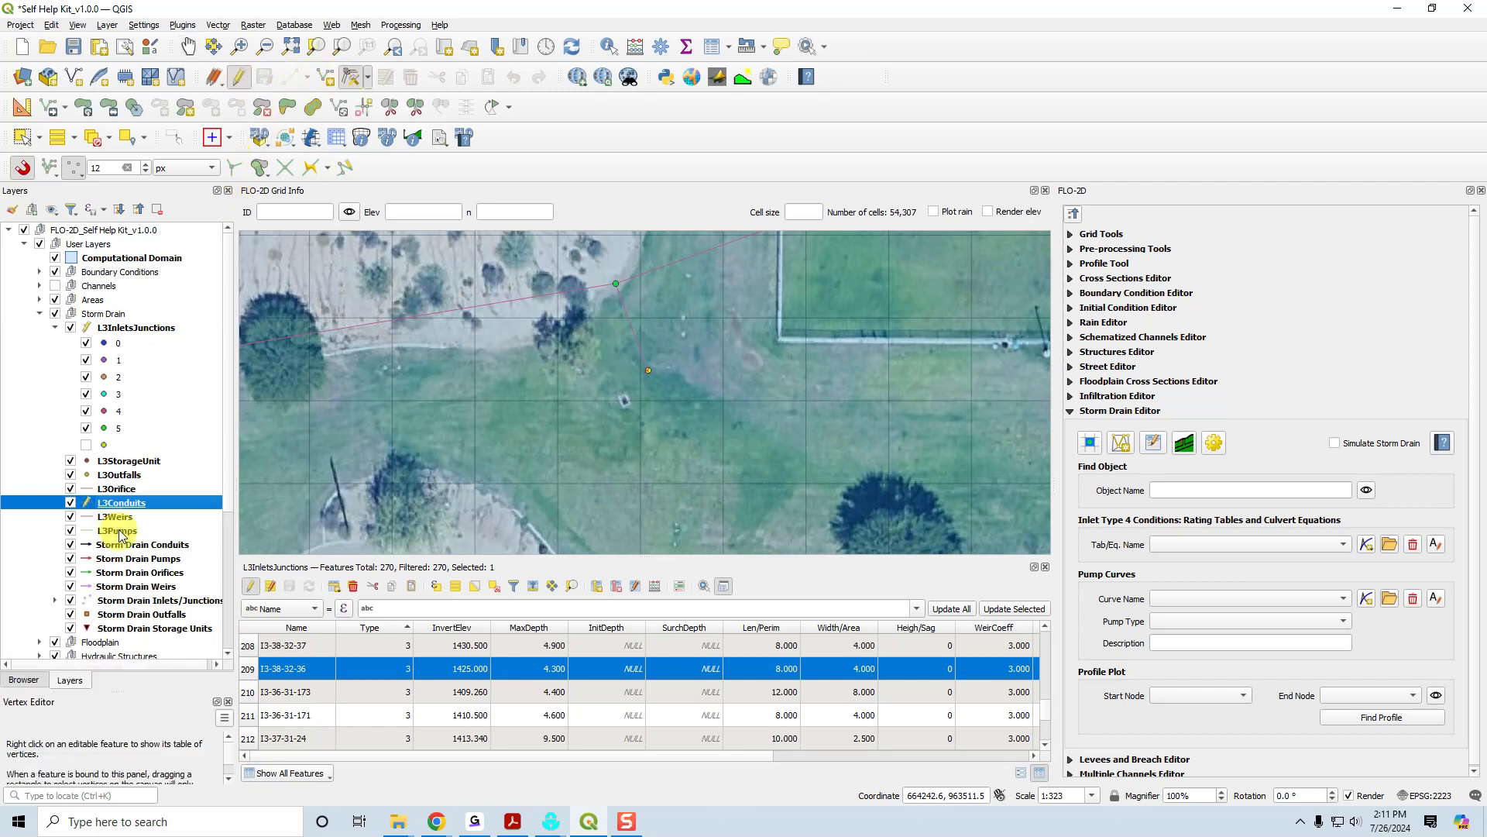
Move inlet I3-38-32-36 and the end of its connected conduit onto the grate visible in the aerial image.
scroll(651, 372, up, 2)
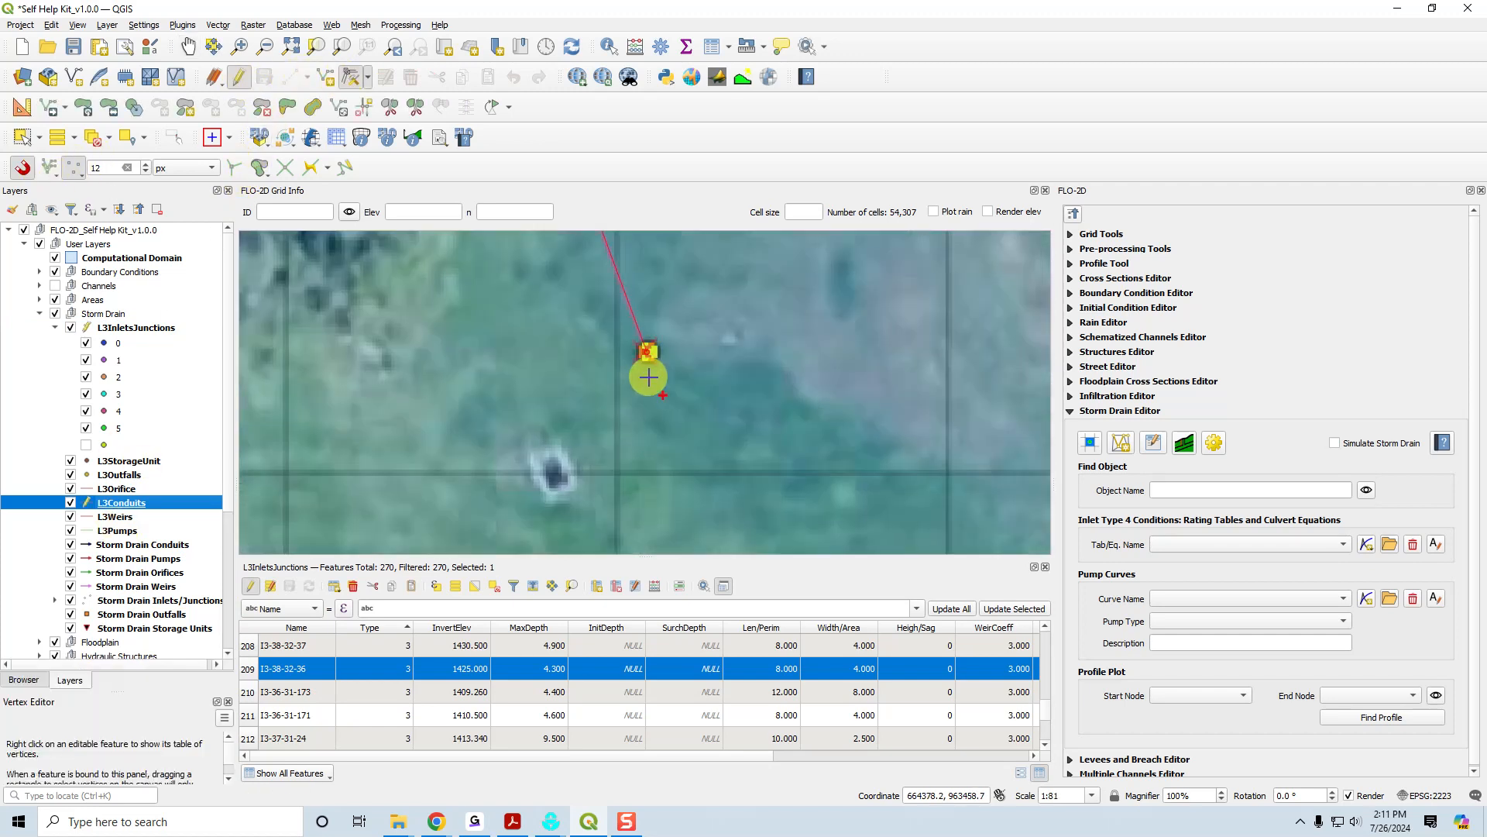
click(553, 455)
right_click(552, 455)
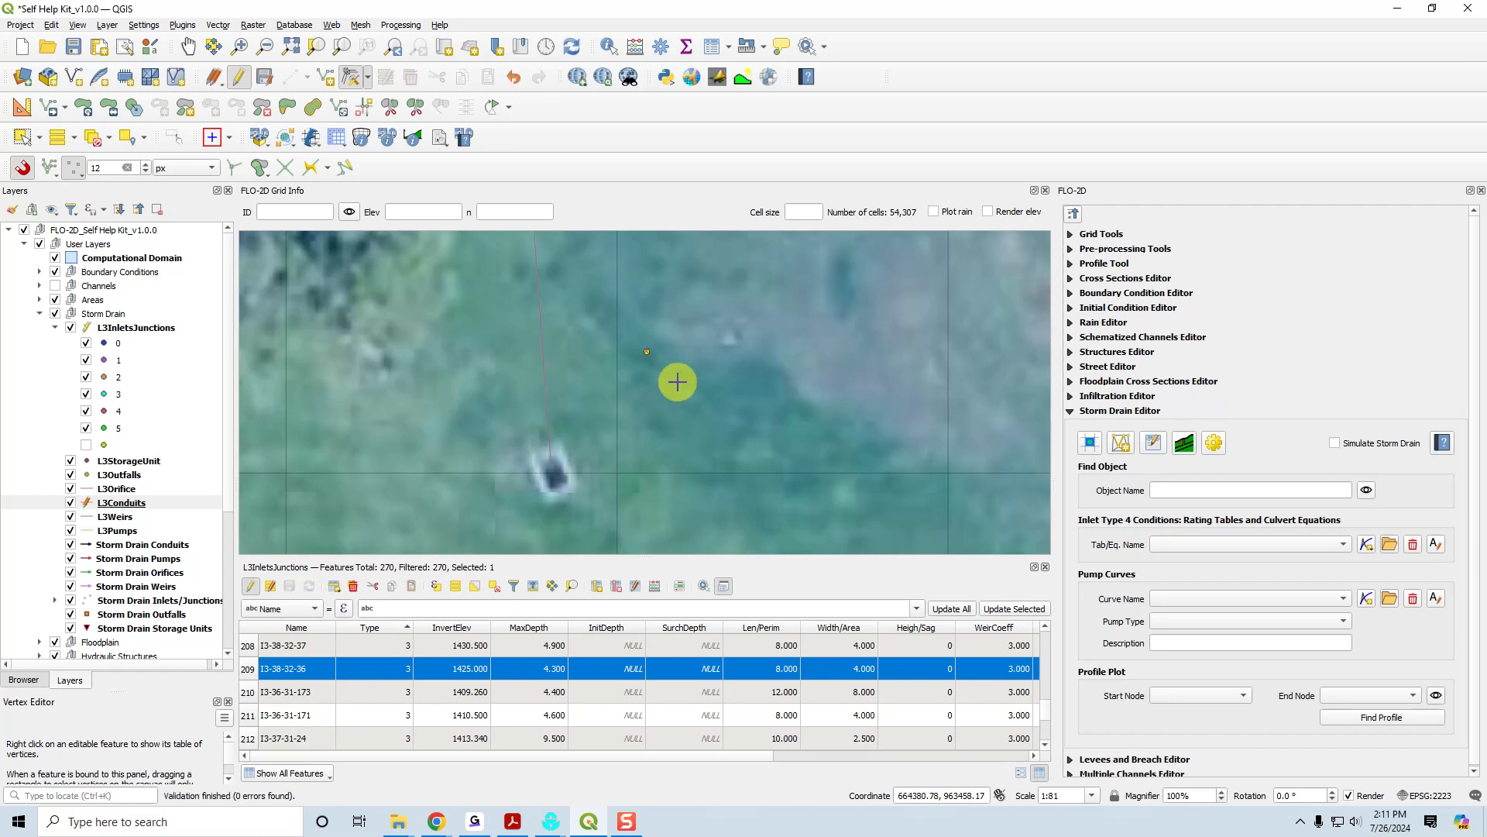
click(550, 458)
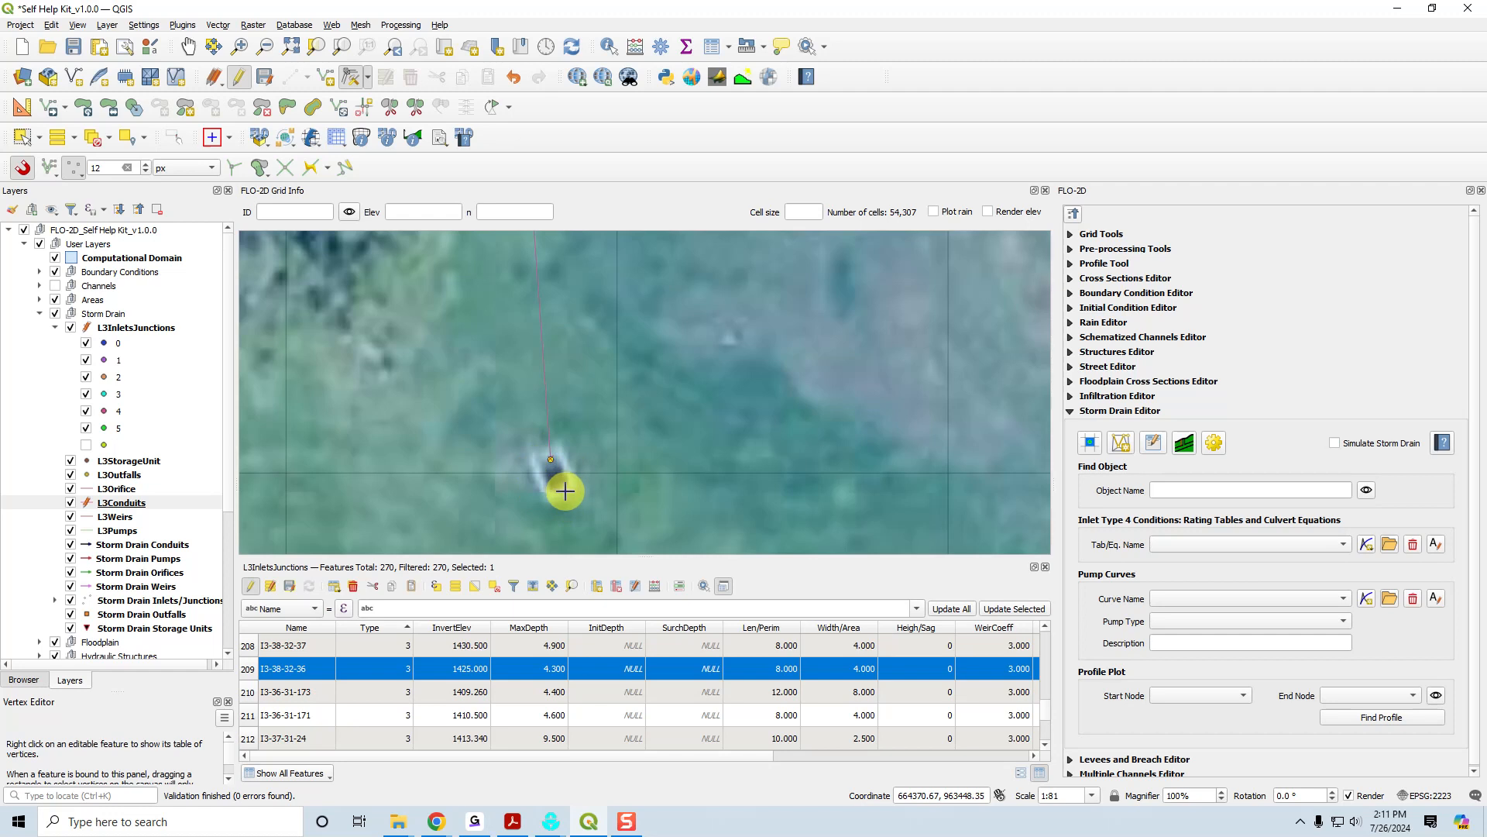
scroll(564, 492, down, 3)
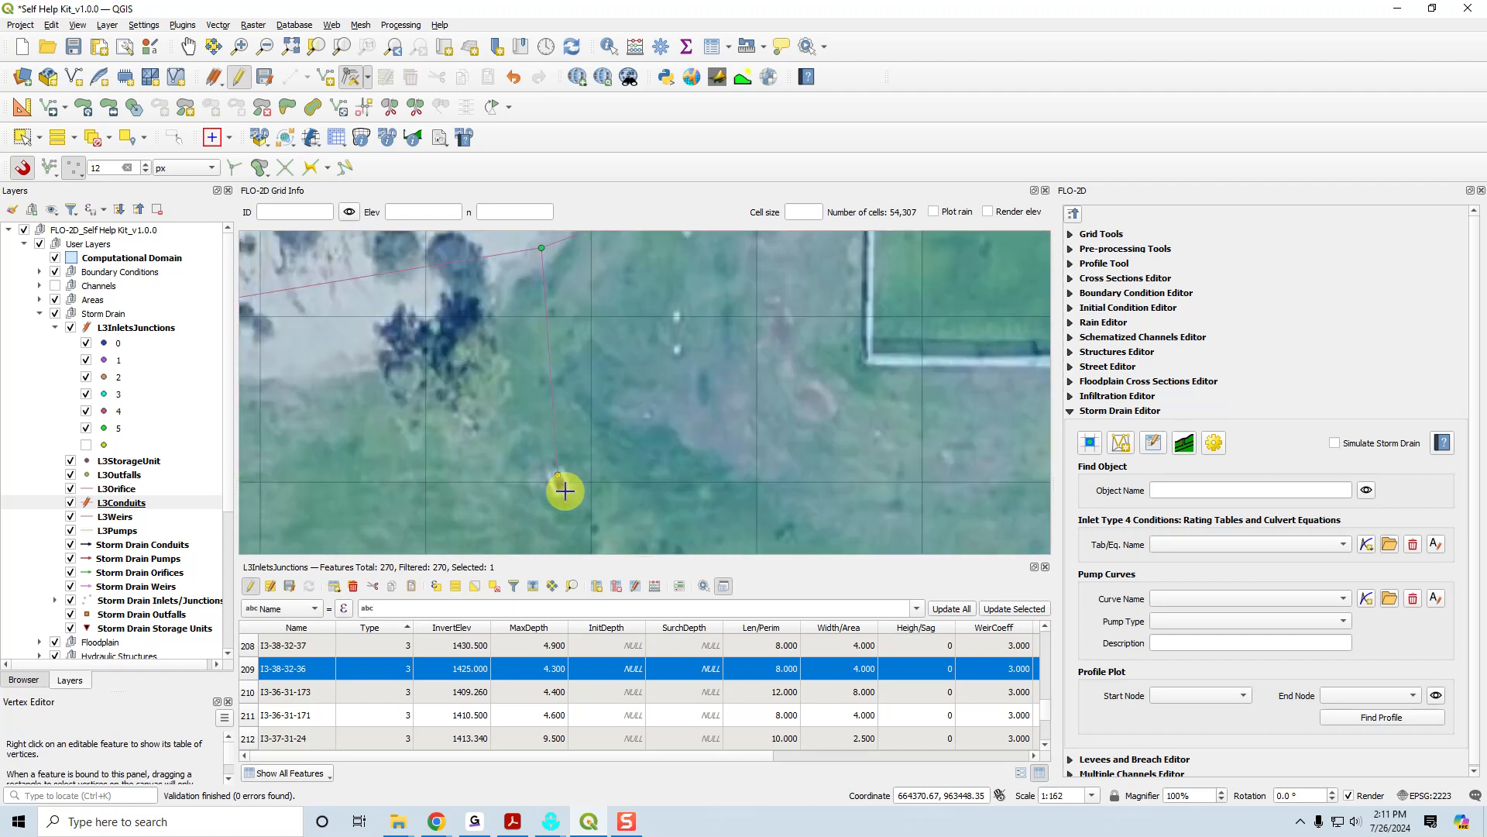
scroll(578, 528, up, 3)
scroll(578, 527, up, 1)
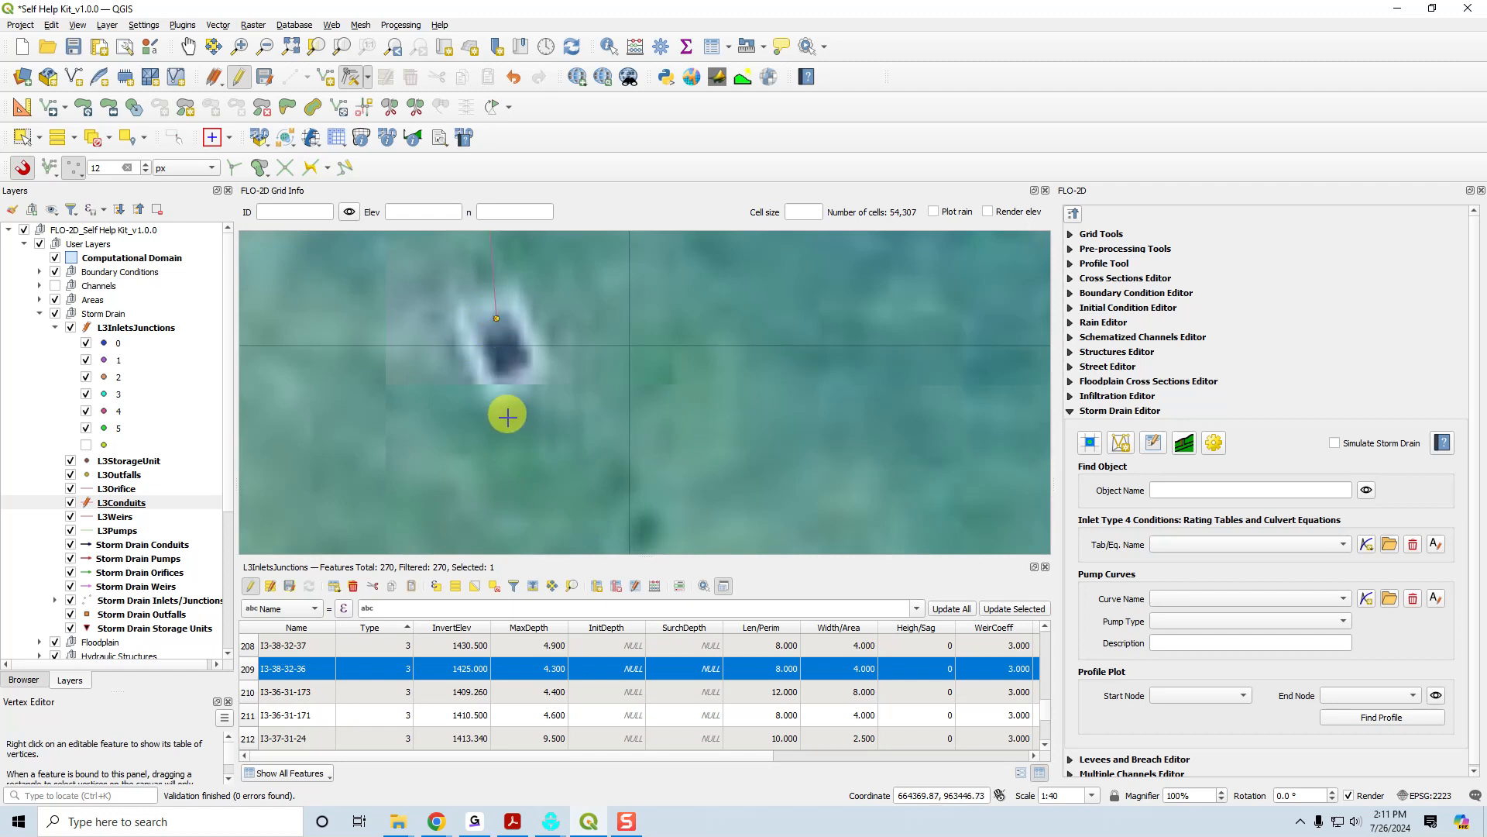
scroll(507, 417, down, 1)
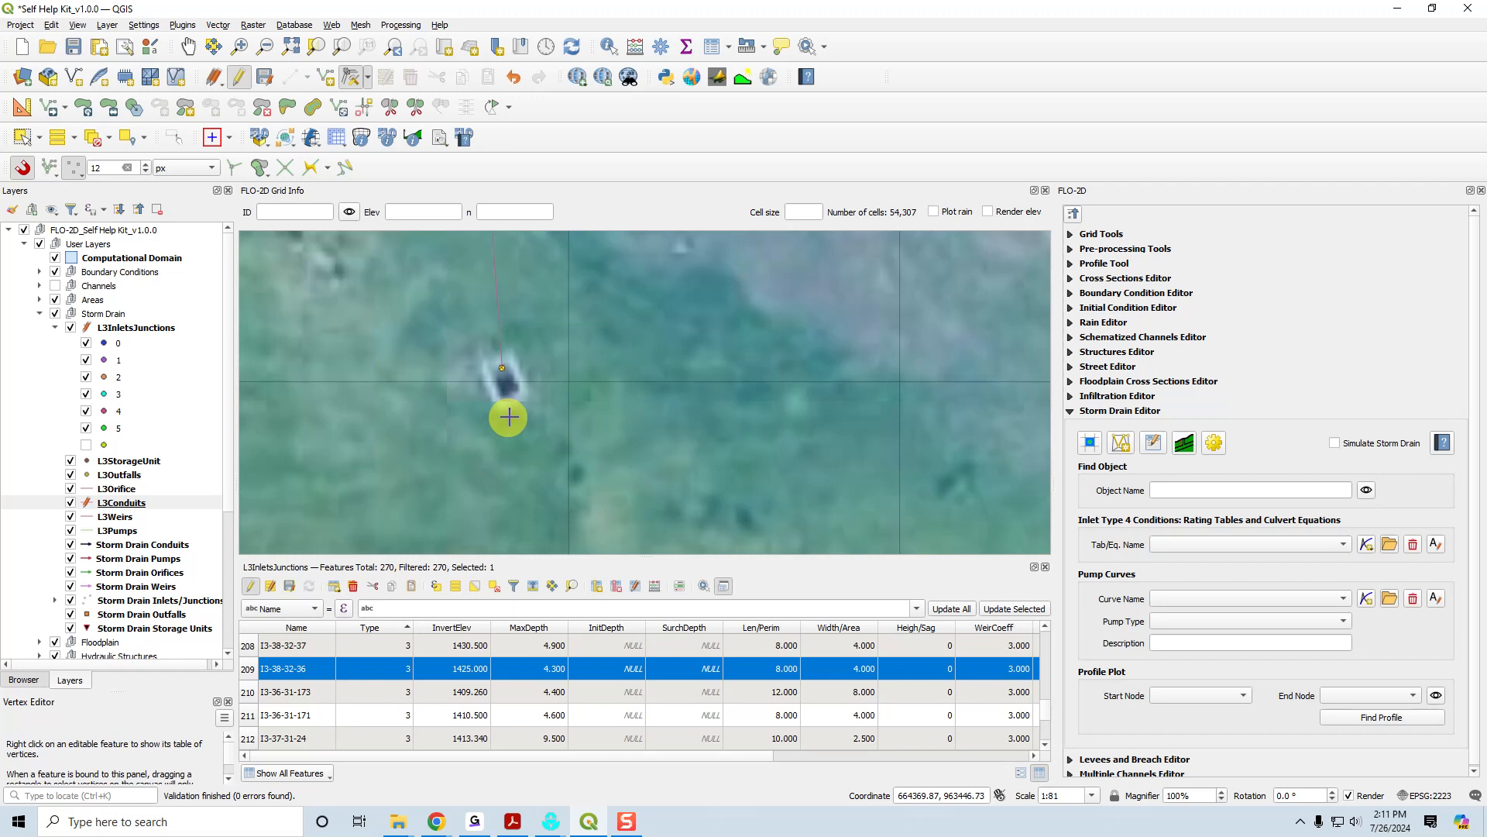
Query the grid cells around the relocated inlet to examine their elevation and n-value.
click(361, 138)
click(457, 335)
click(475, 468)
click(426, 297)
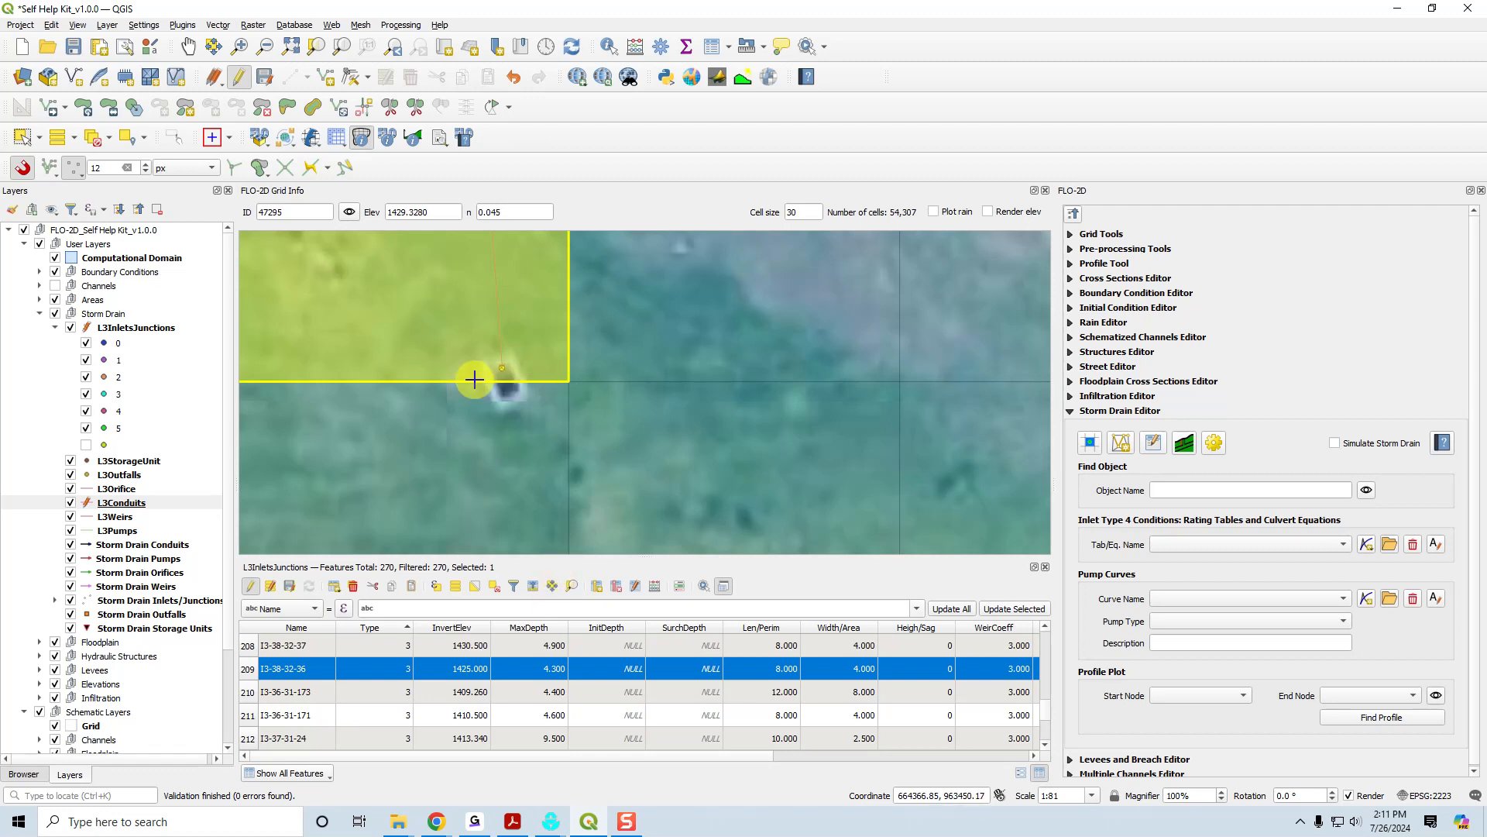
drag(508, 376, 723, 482)
scroll(723, 482, down, 1)
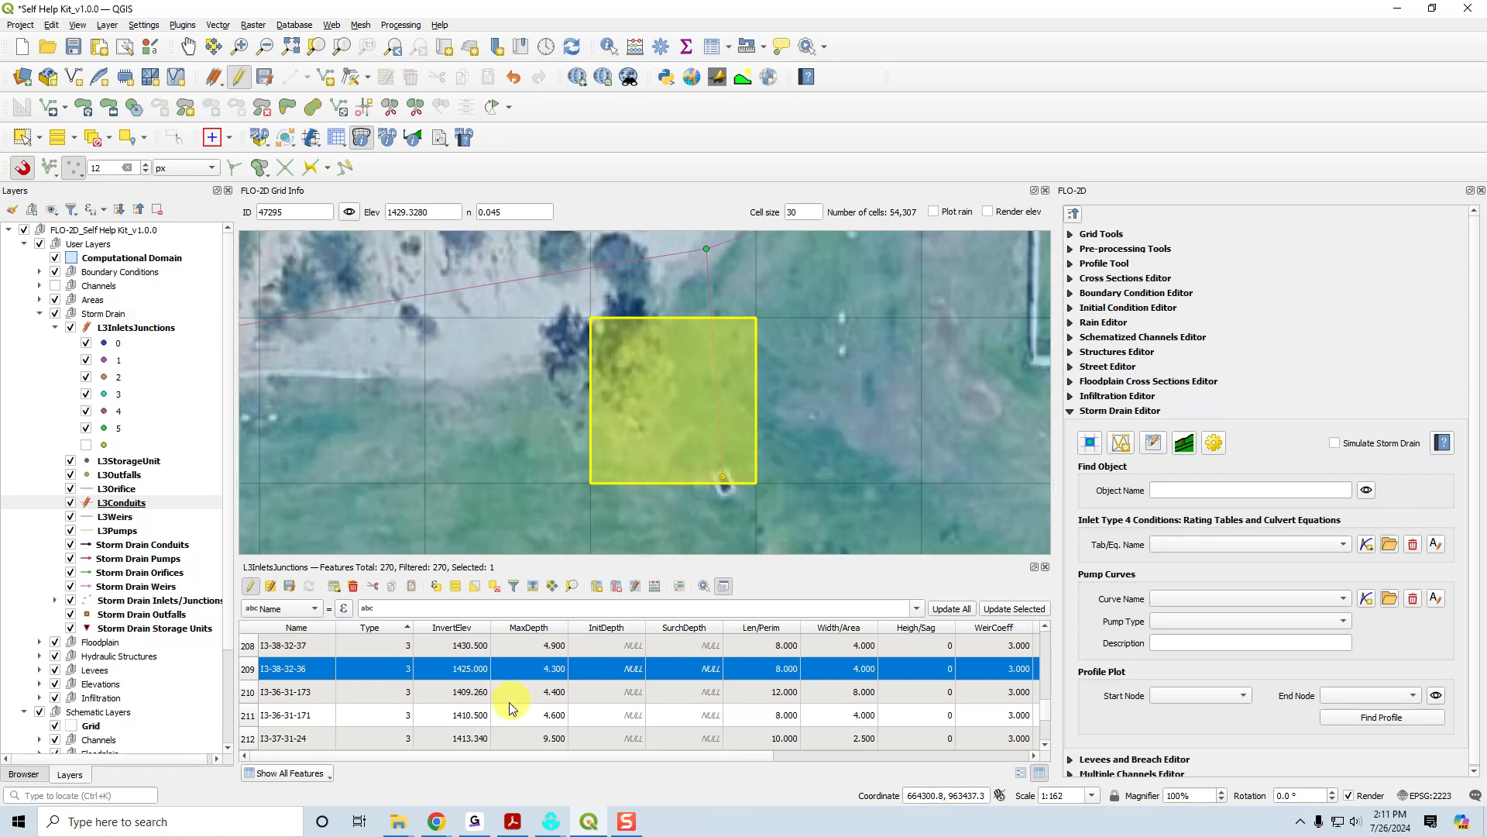
Glance at the manual in Acrobat, return to QGIS and review inlet I3-38-32-36's Len/Perim and Width/Area attributes.
mouse_move(438, 822)
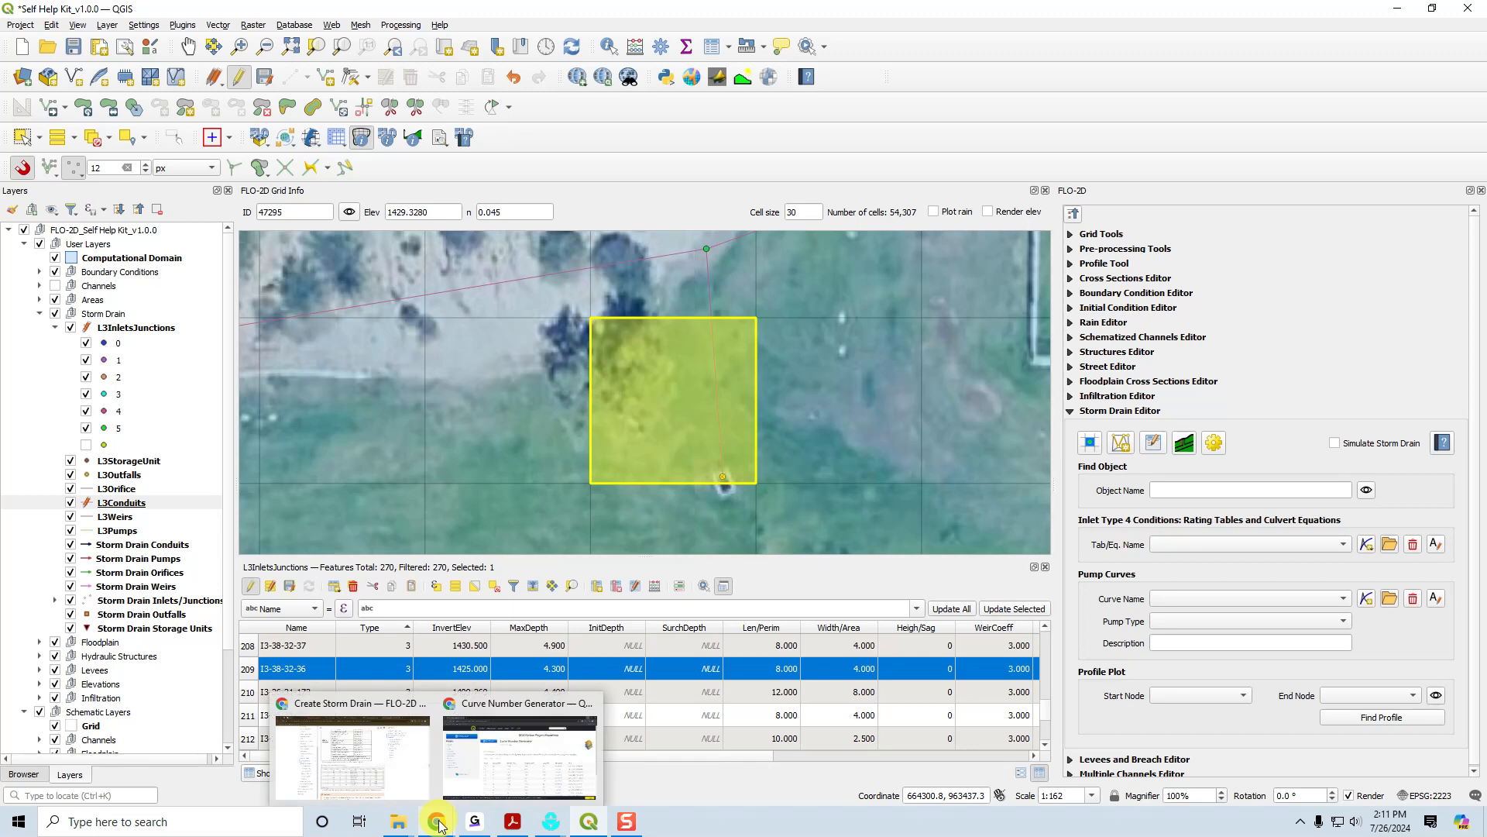
click(557, 827)
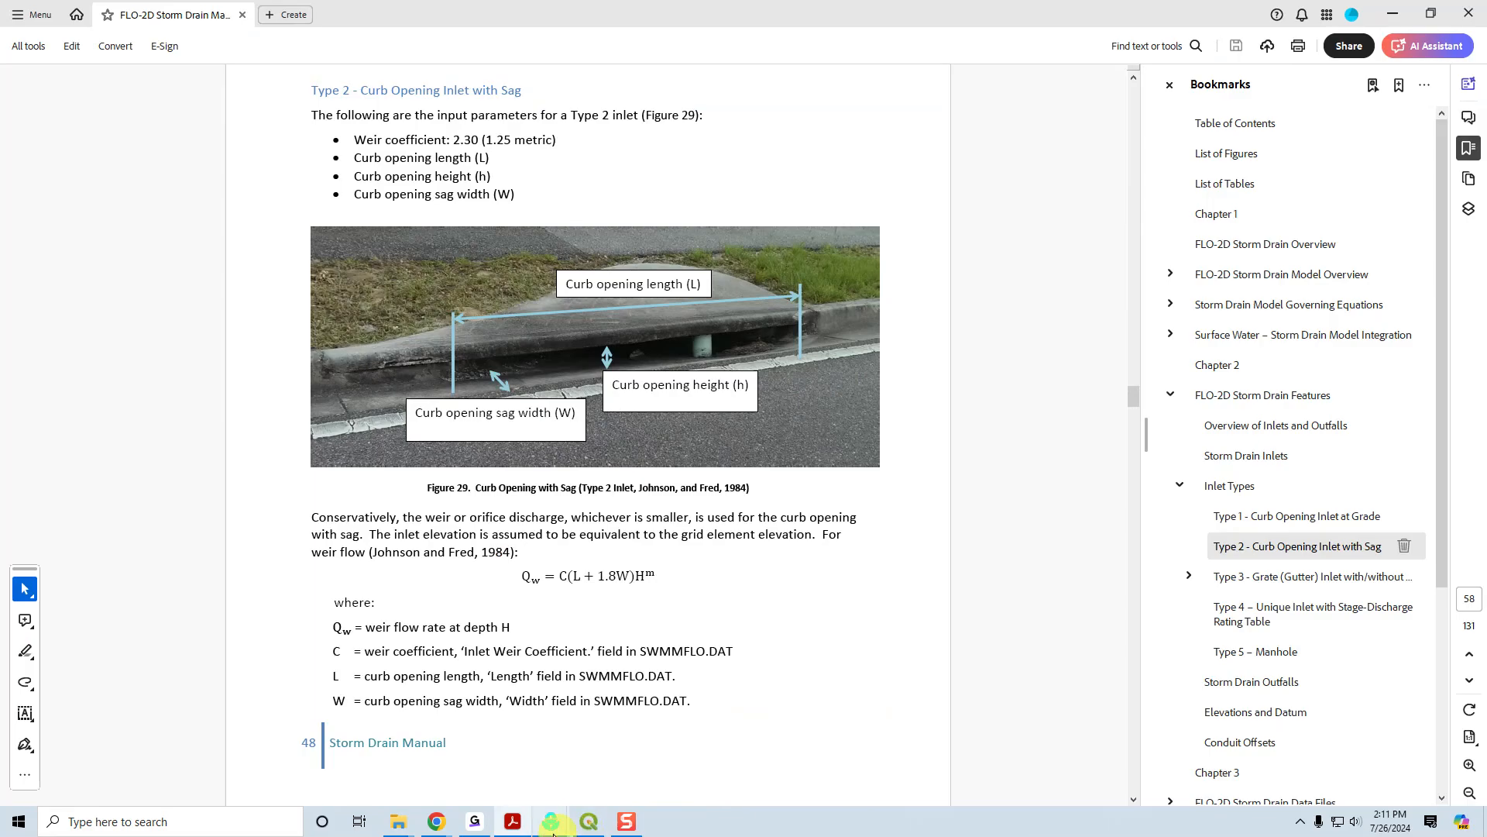
click(586, 828)
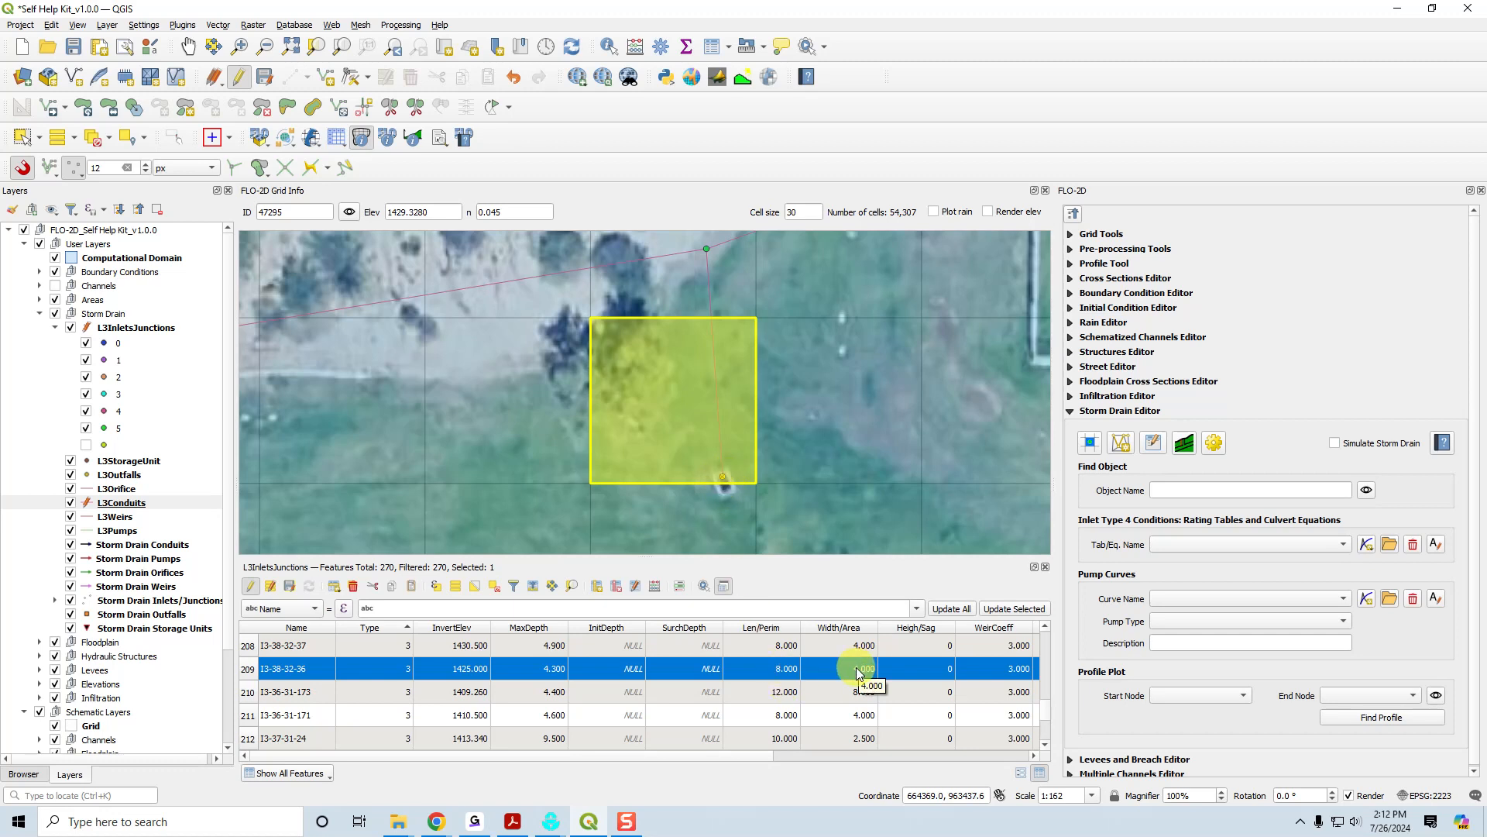
drag(770, 753, 895, 754)
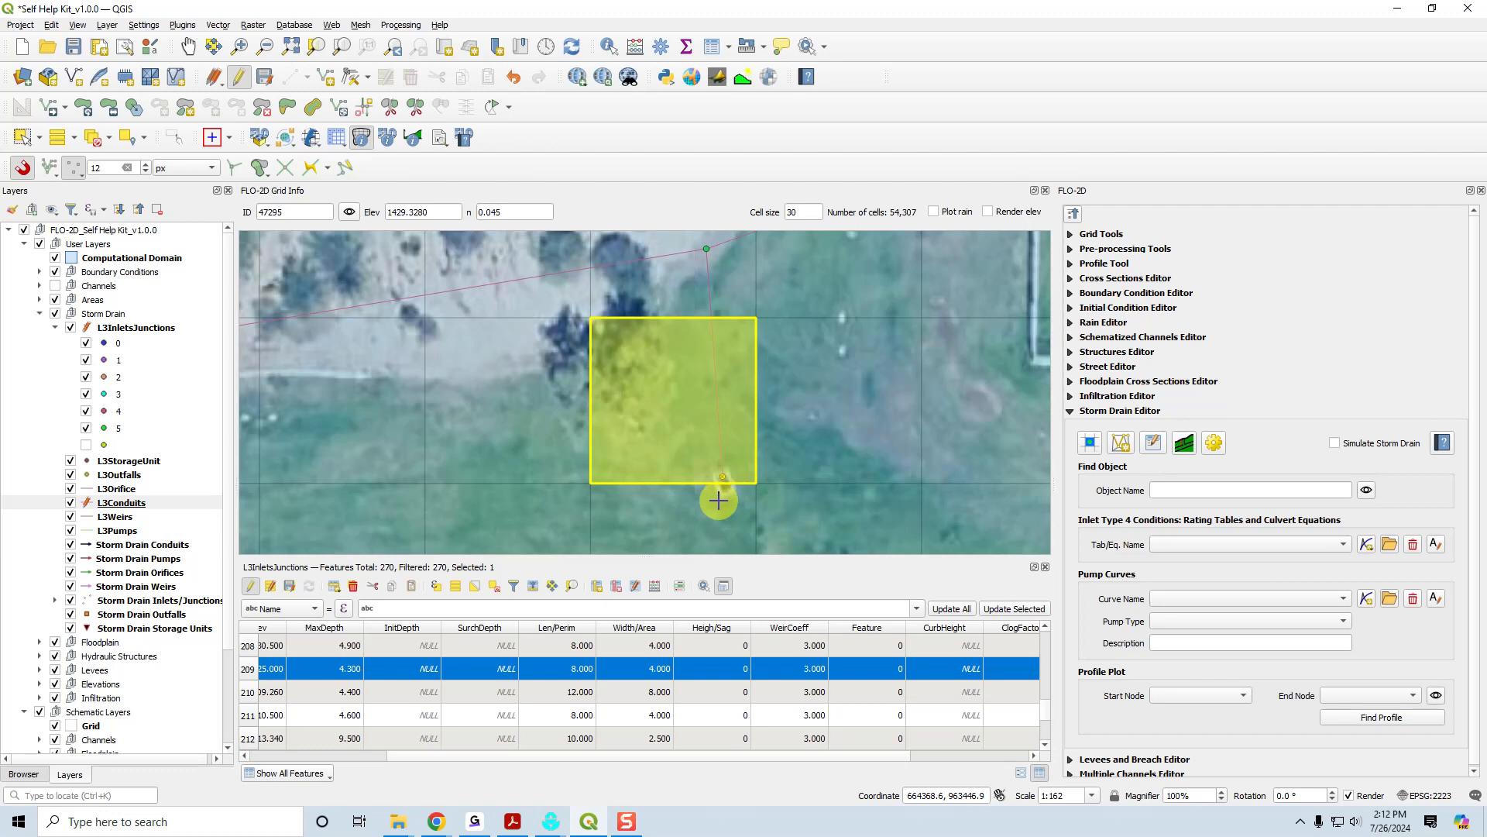
Try a Heigh/Sag value of 0.1 for inlet I3-38-32-36 and clear the field.
double_click(724, 669)
text(0.1)
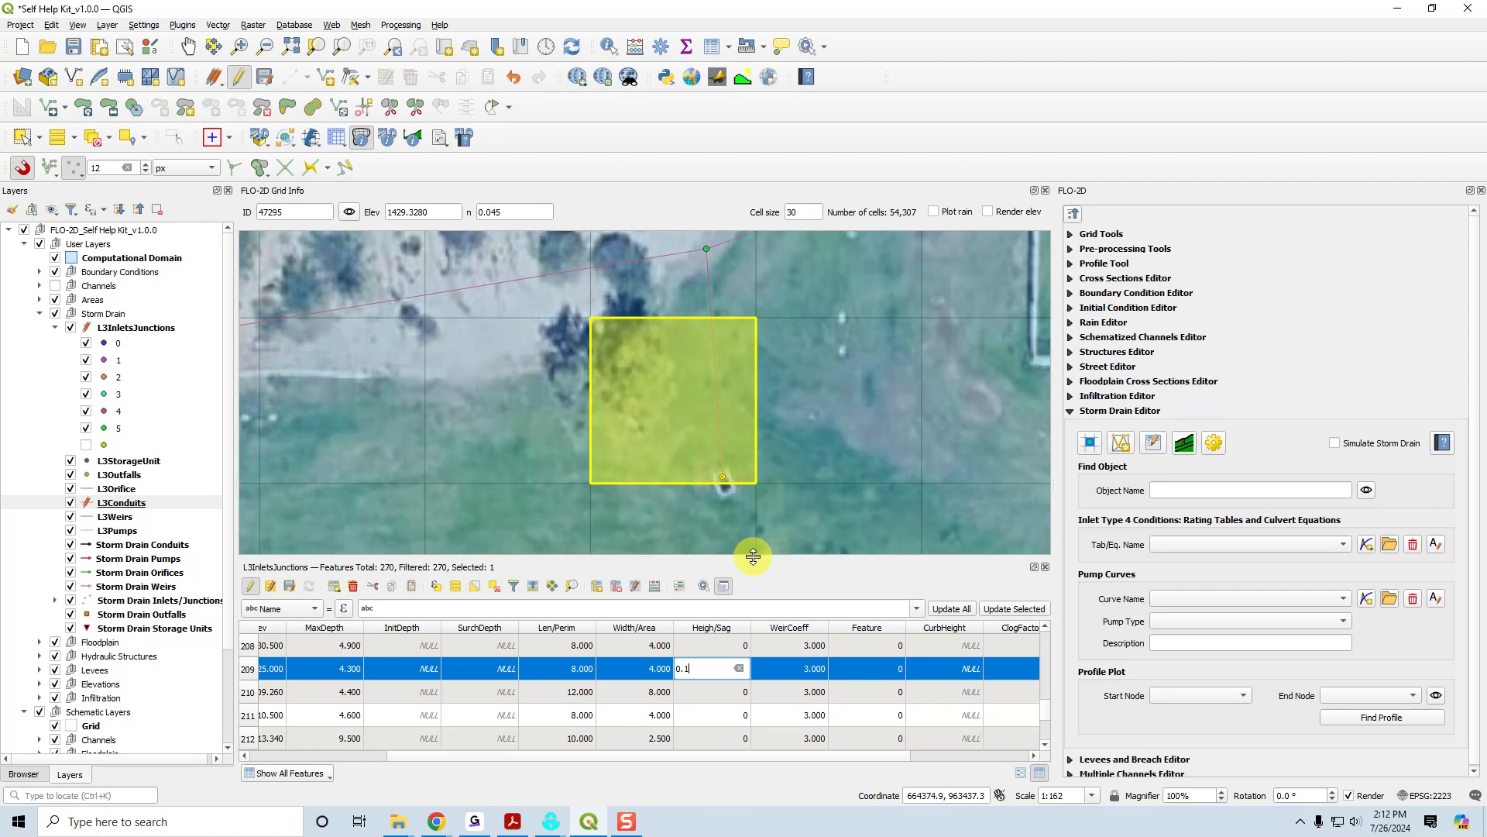
key(BackSpace)
key(BackSpace)
key(BackSpace)
double_click(820, 666)
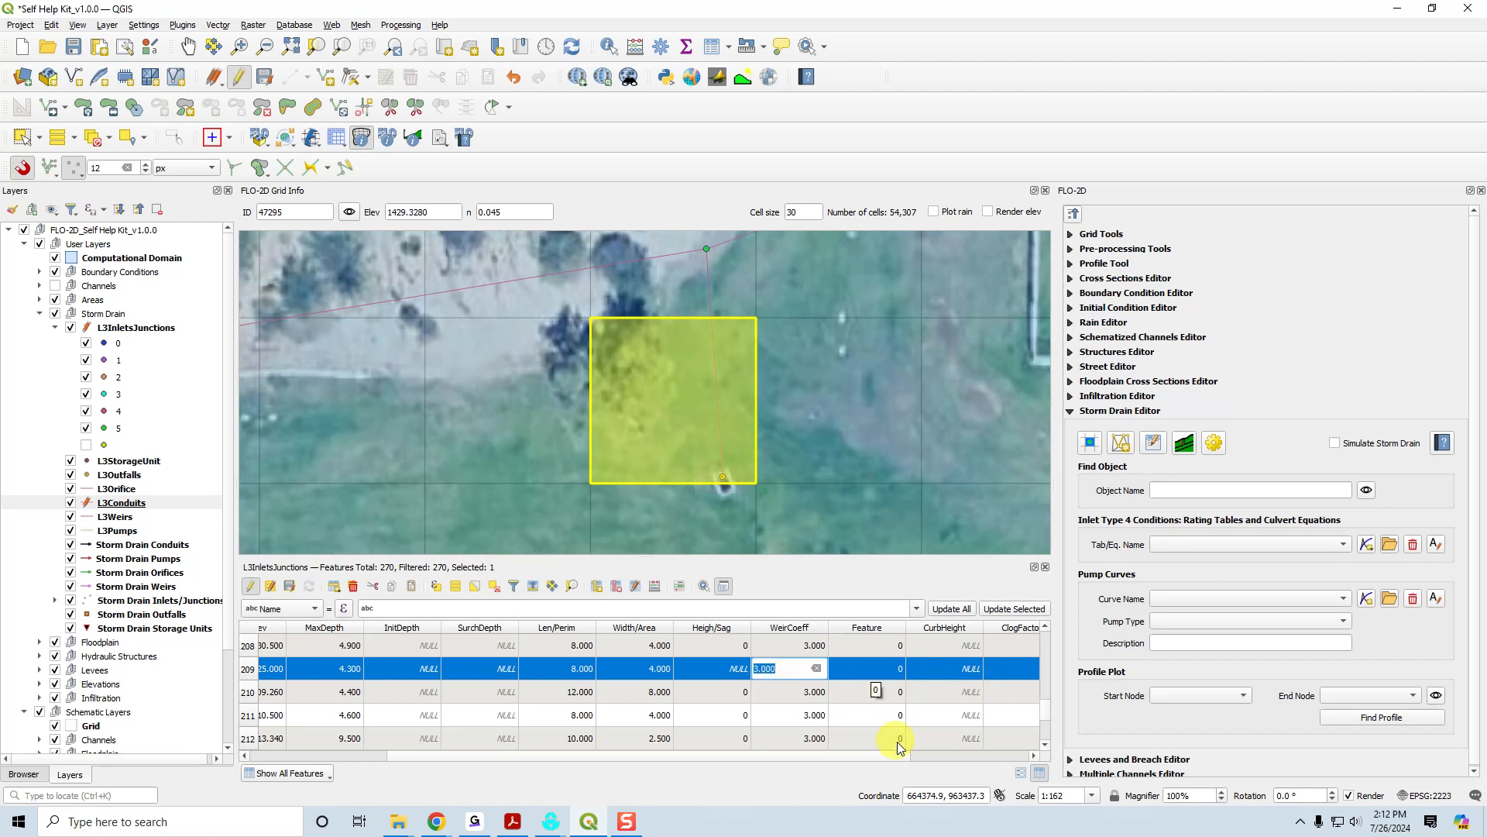
Review inlet I3-38-32-36's remaining attributes from Feature through DropBoxAre.
drag(899, 755, 1007, 755)
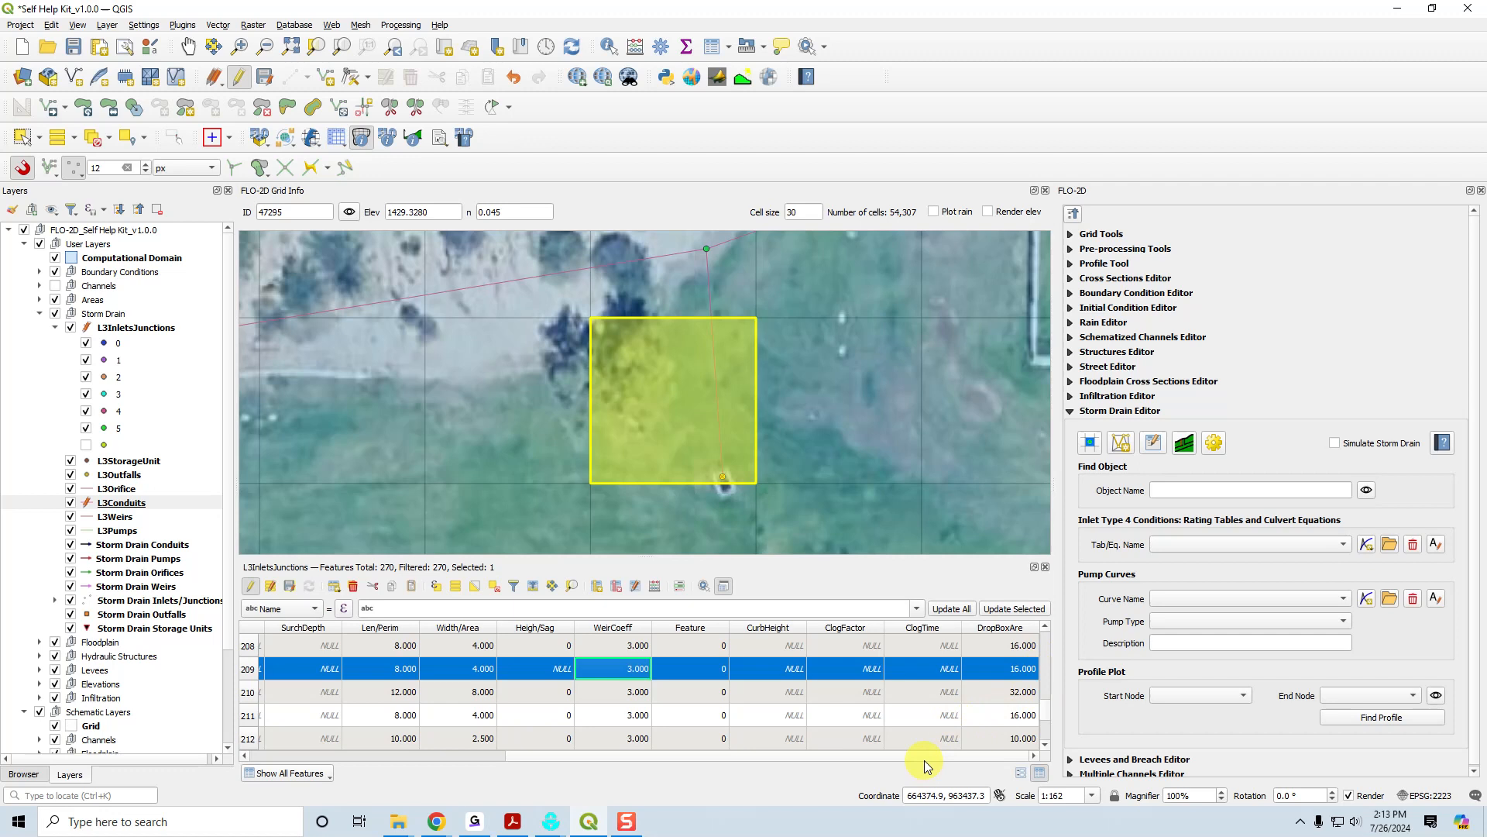
drag(924, 756, 955, 760)
drag(960, 754, 609, 742)
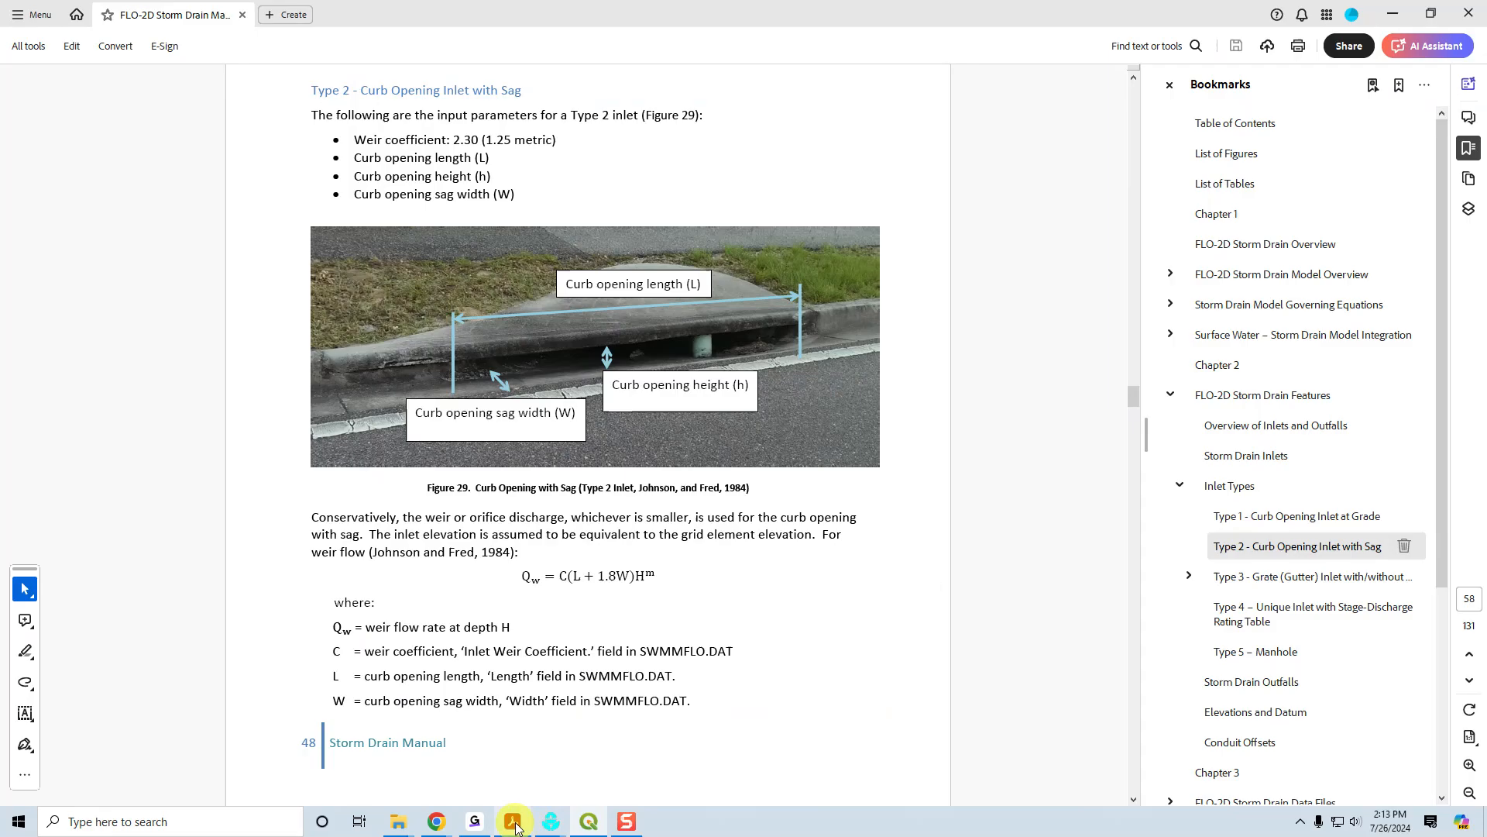
Switch to the manual in Acrobat and read the Type 3 grate inlet parameters and equations, plus the Type 4 unique inlet description.
click(512, 821)
click(1256, 581)
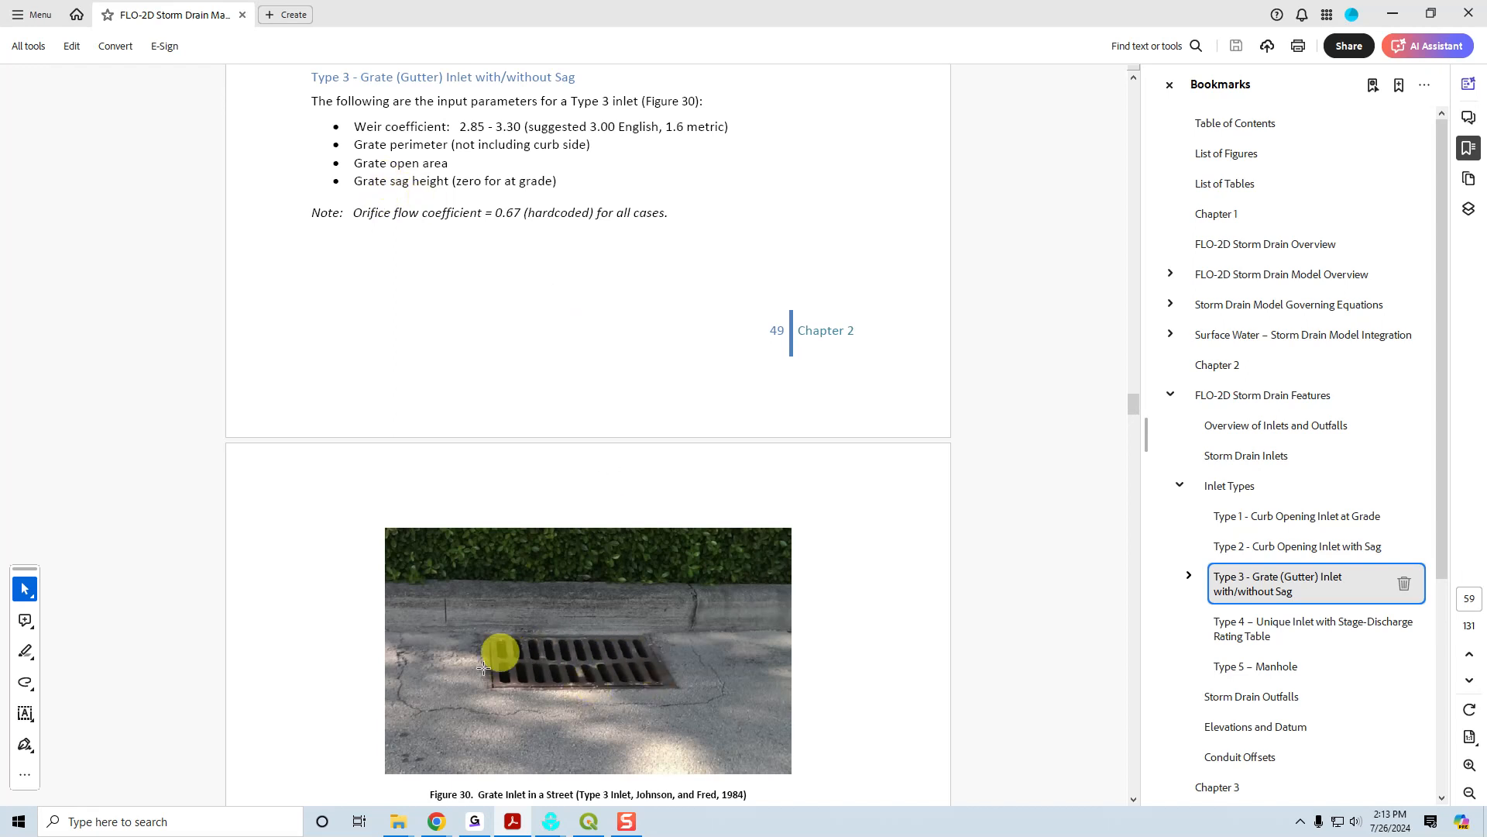
scroll(568, 646, down, 3)
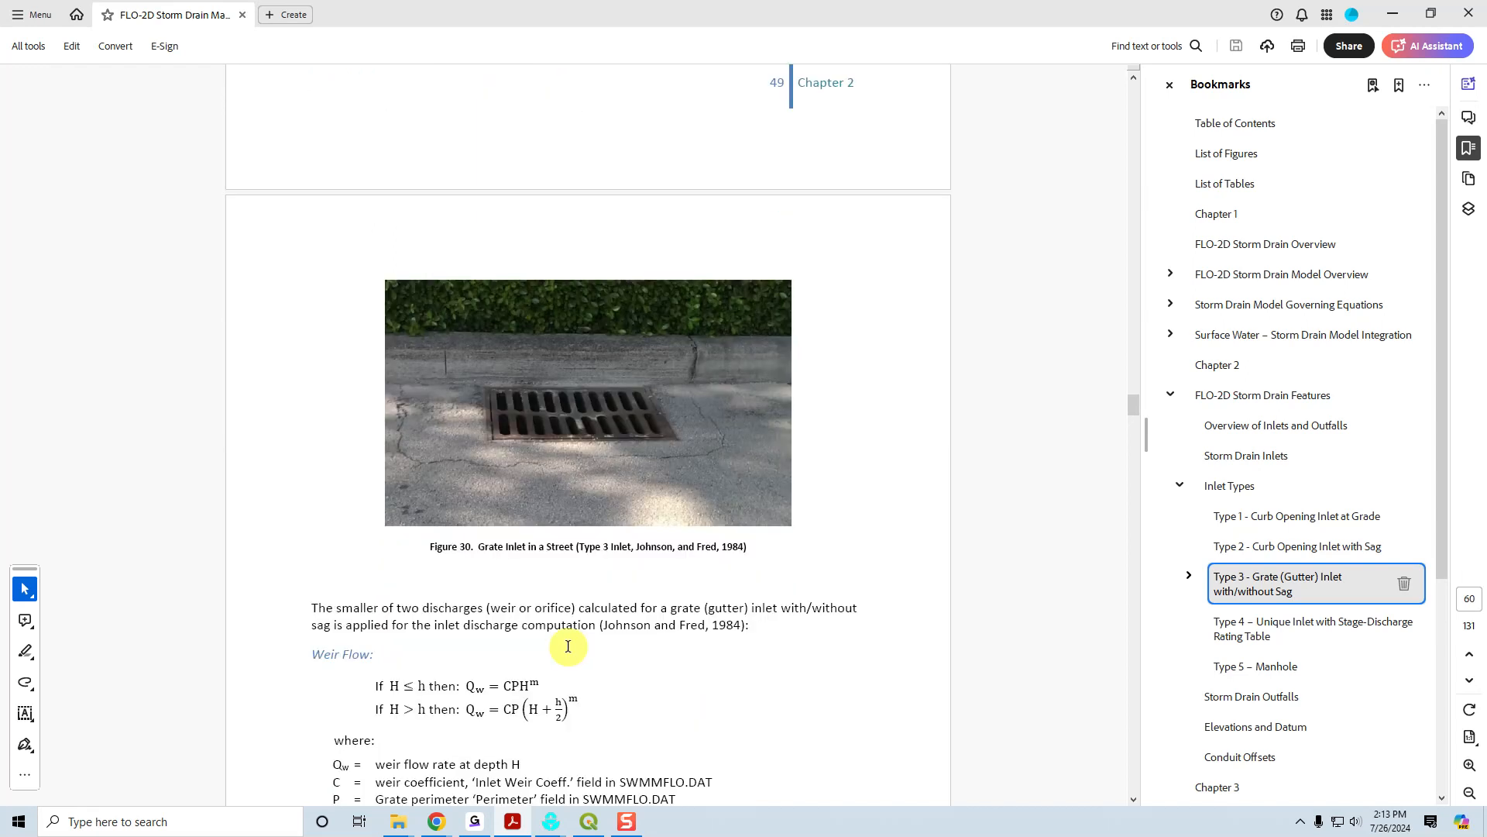
scroll(568, 646, down, 3)
scroll(567, 644, down, 6)
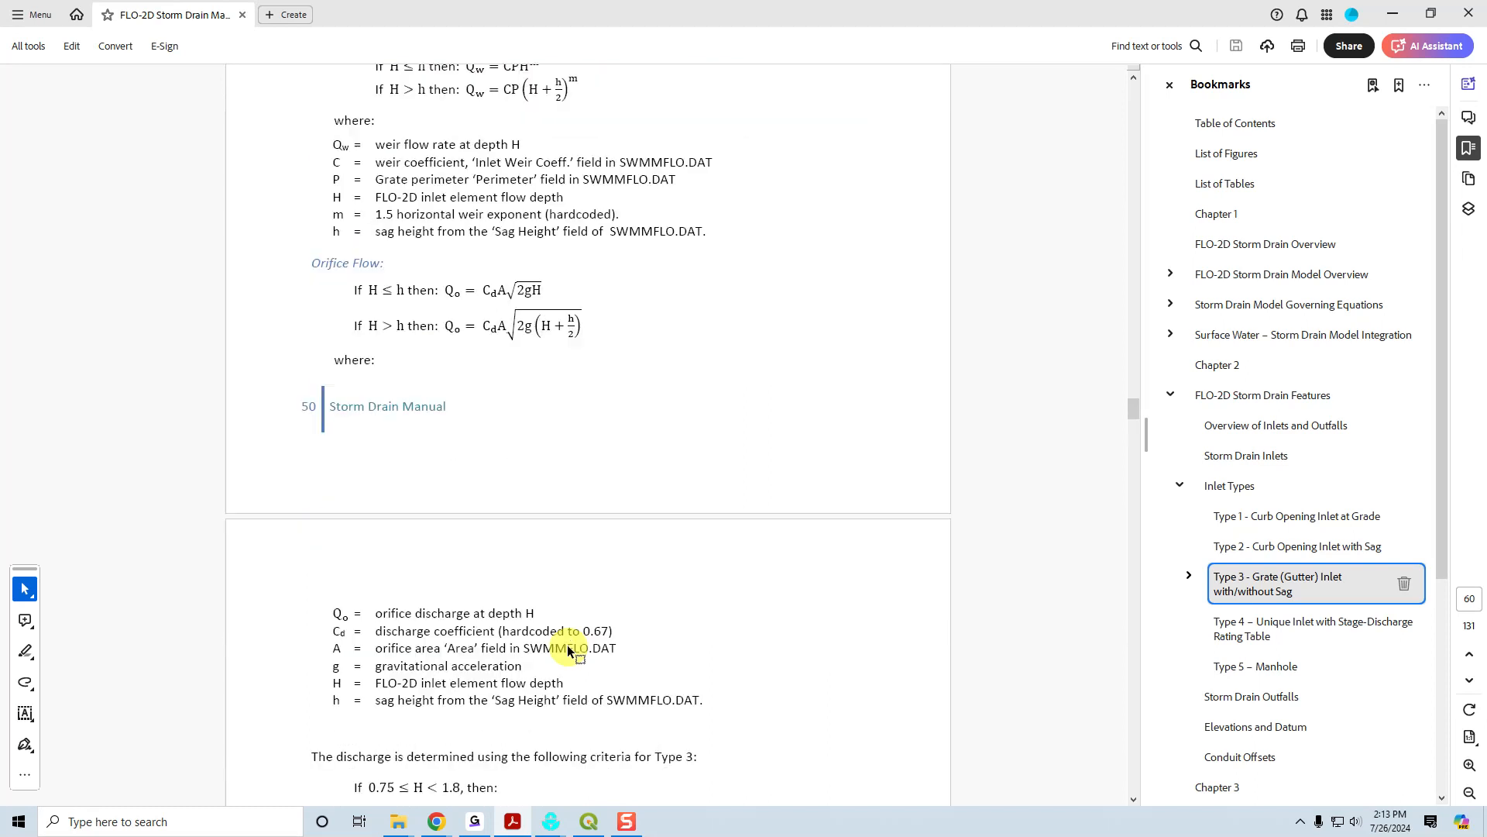
scroll(568, 646, up, 2)
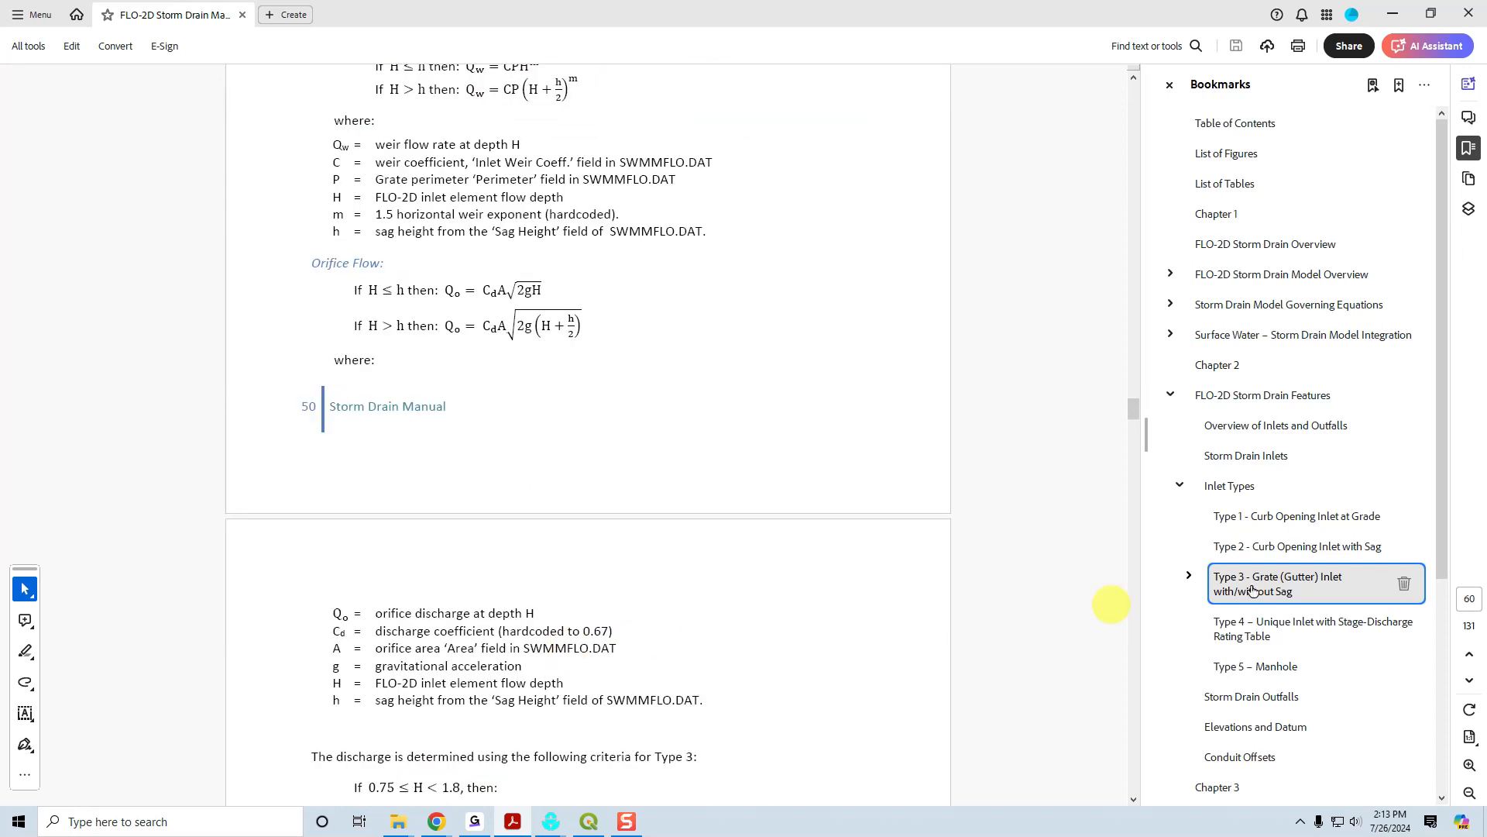
click(1274, 623)
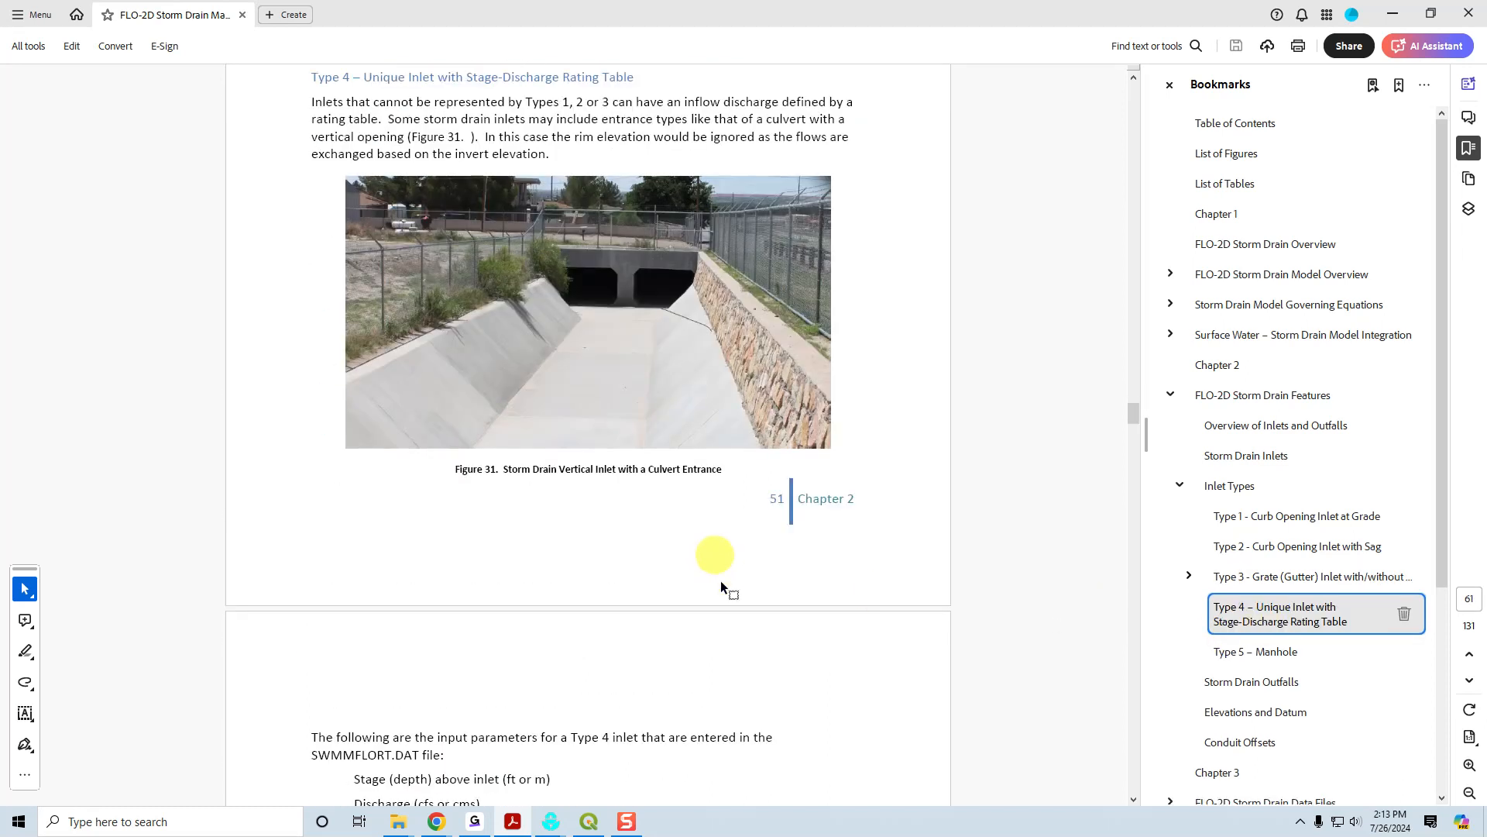
Return to QGIS and find the Type 4 inlets in the L3InletsJunctions attribute table.
click(589, 821)
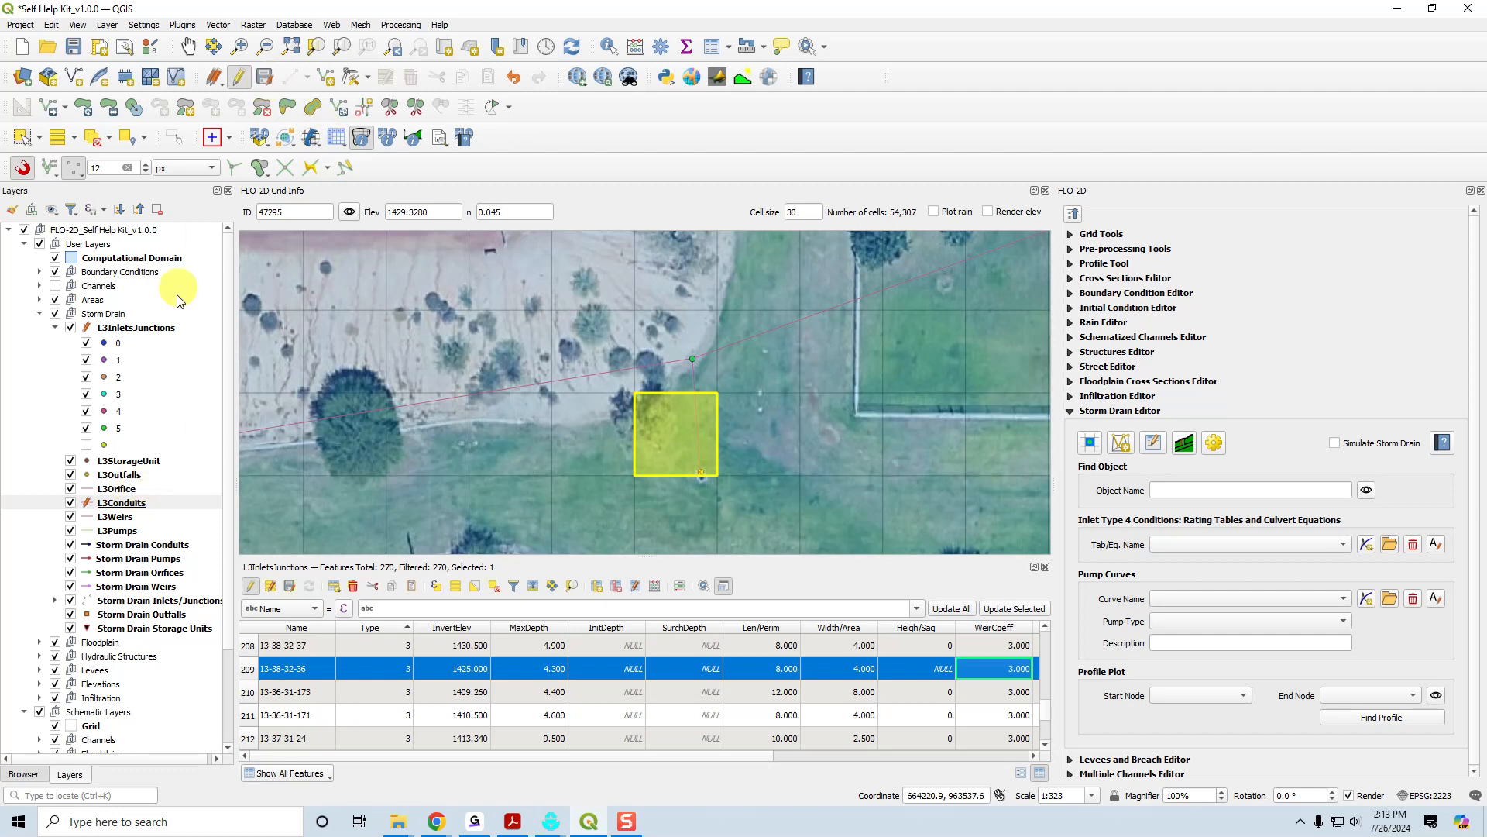
click(149, 333)
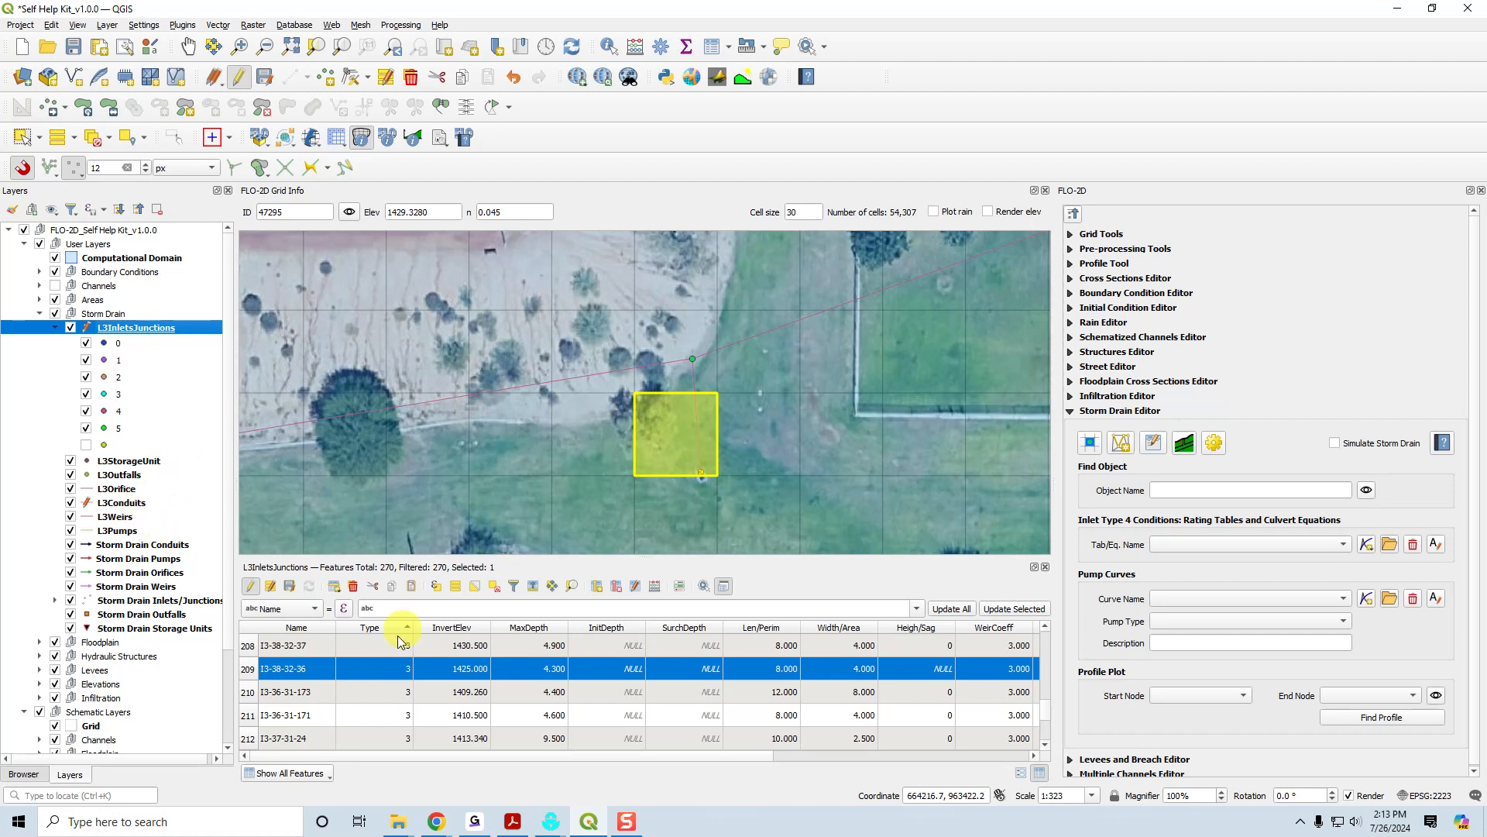
scroll(380, 677, down, 3)
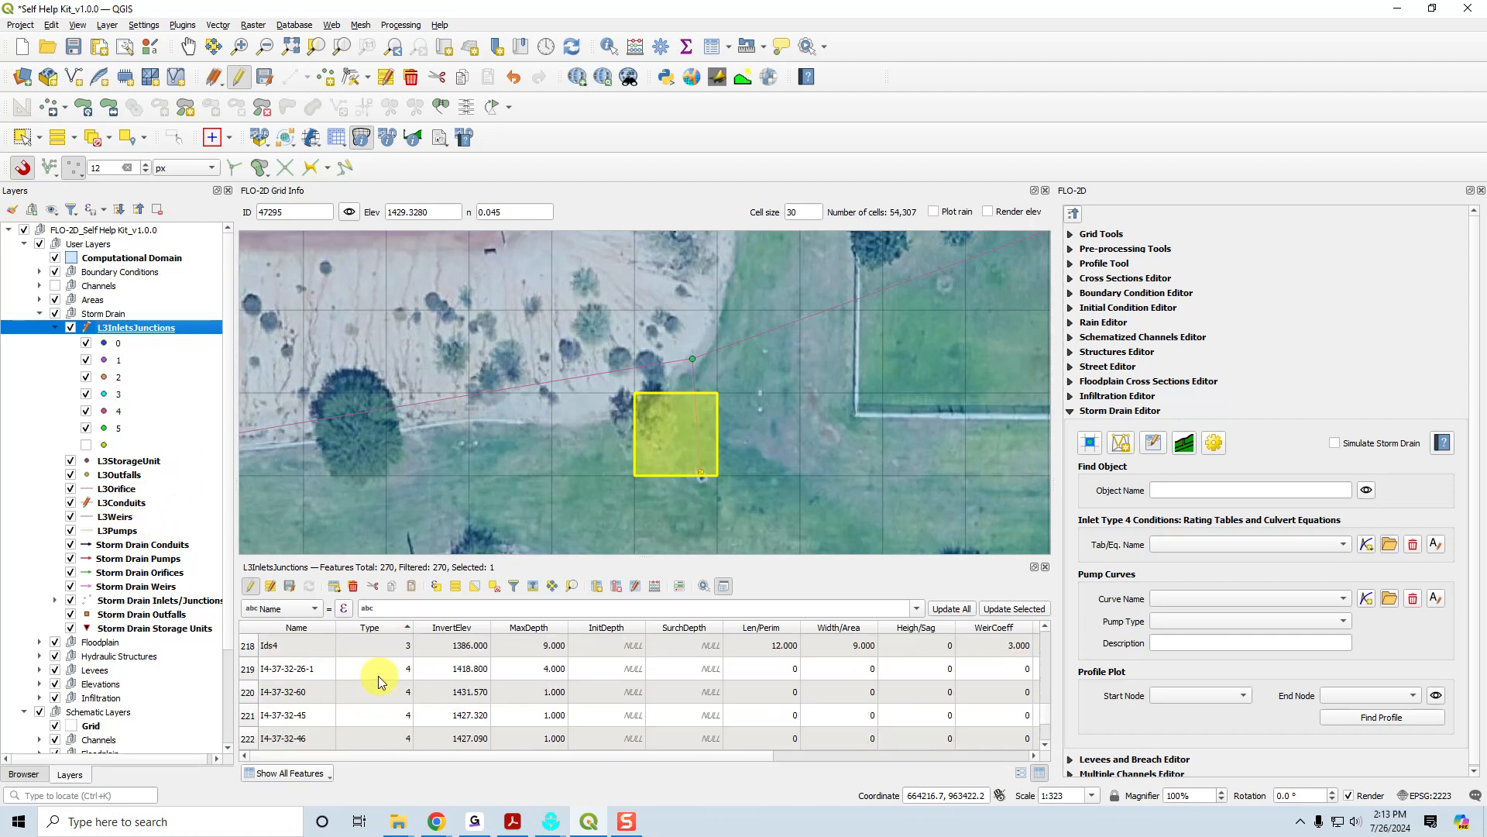
Locate inlet I4-37-32-26-1 on the map, query the elevations of nearby grid cells, and review its attributes through ClogFactor.
double_click(268, 668)
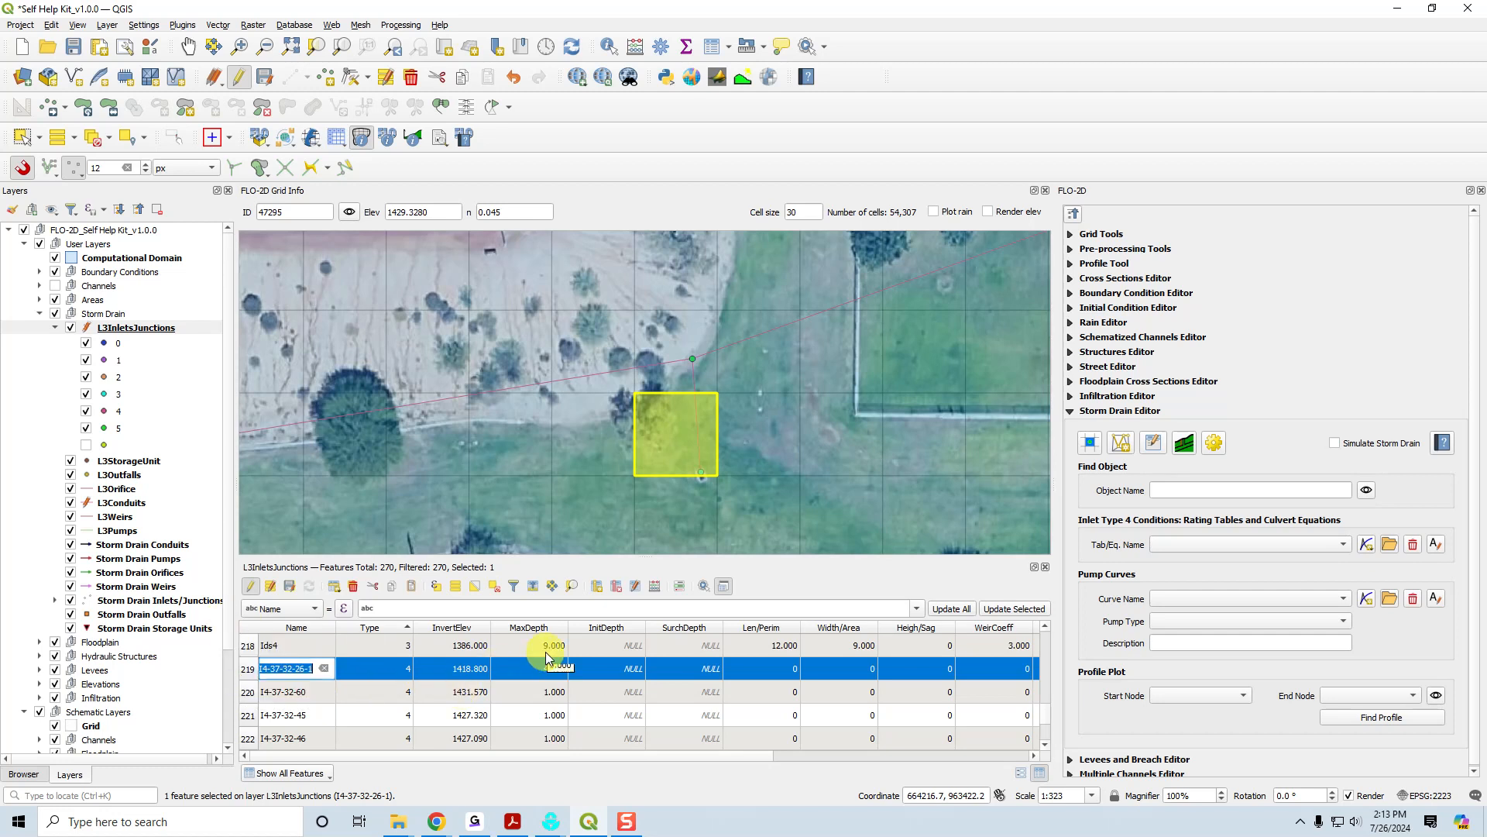
click(552, 586)
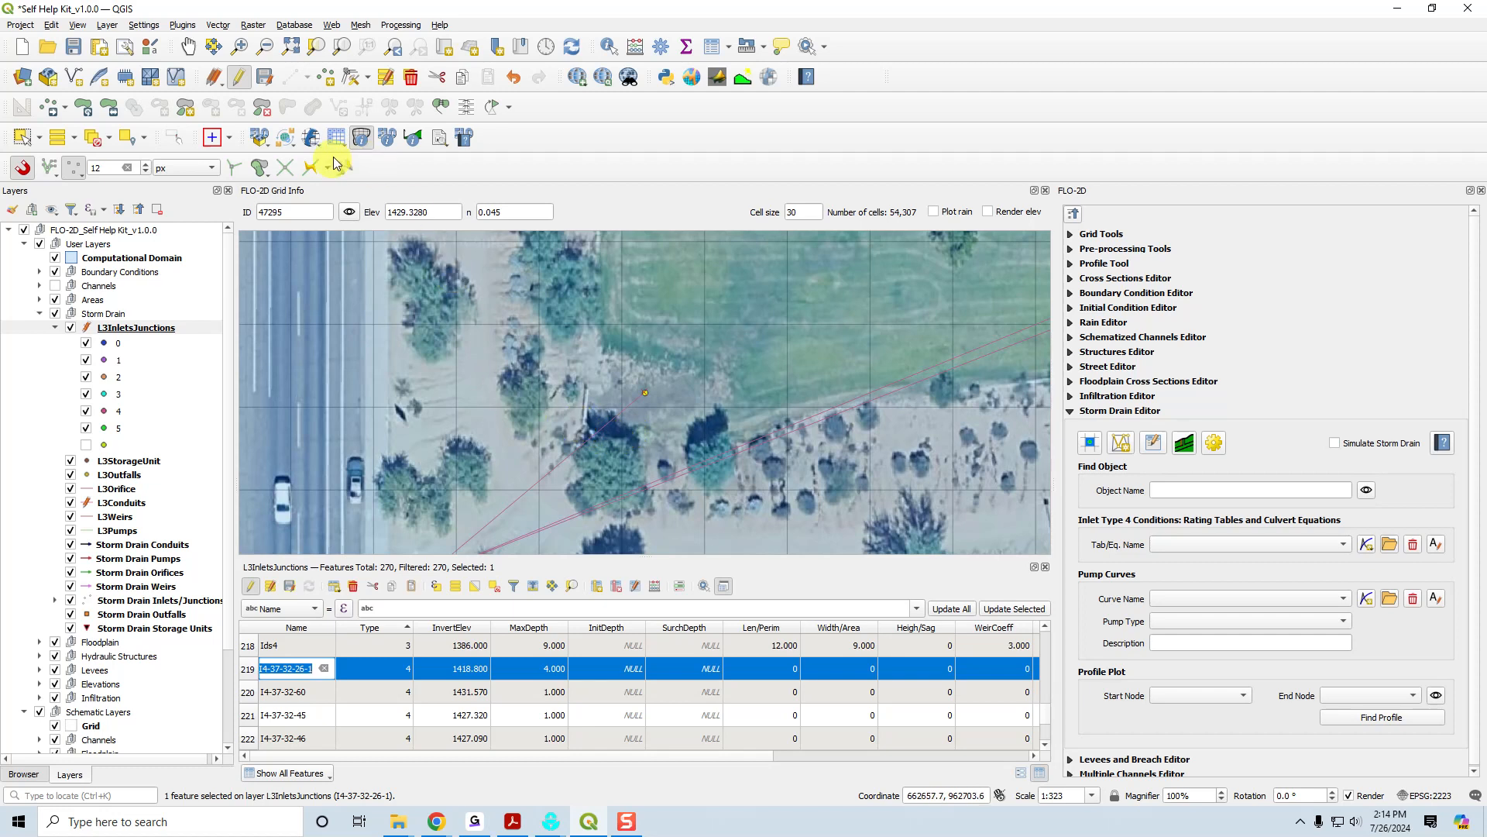
click(360, 139)
click(591, 443)
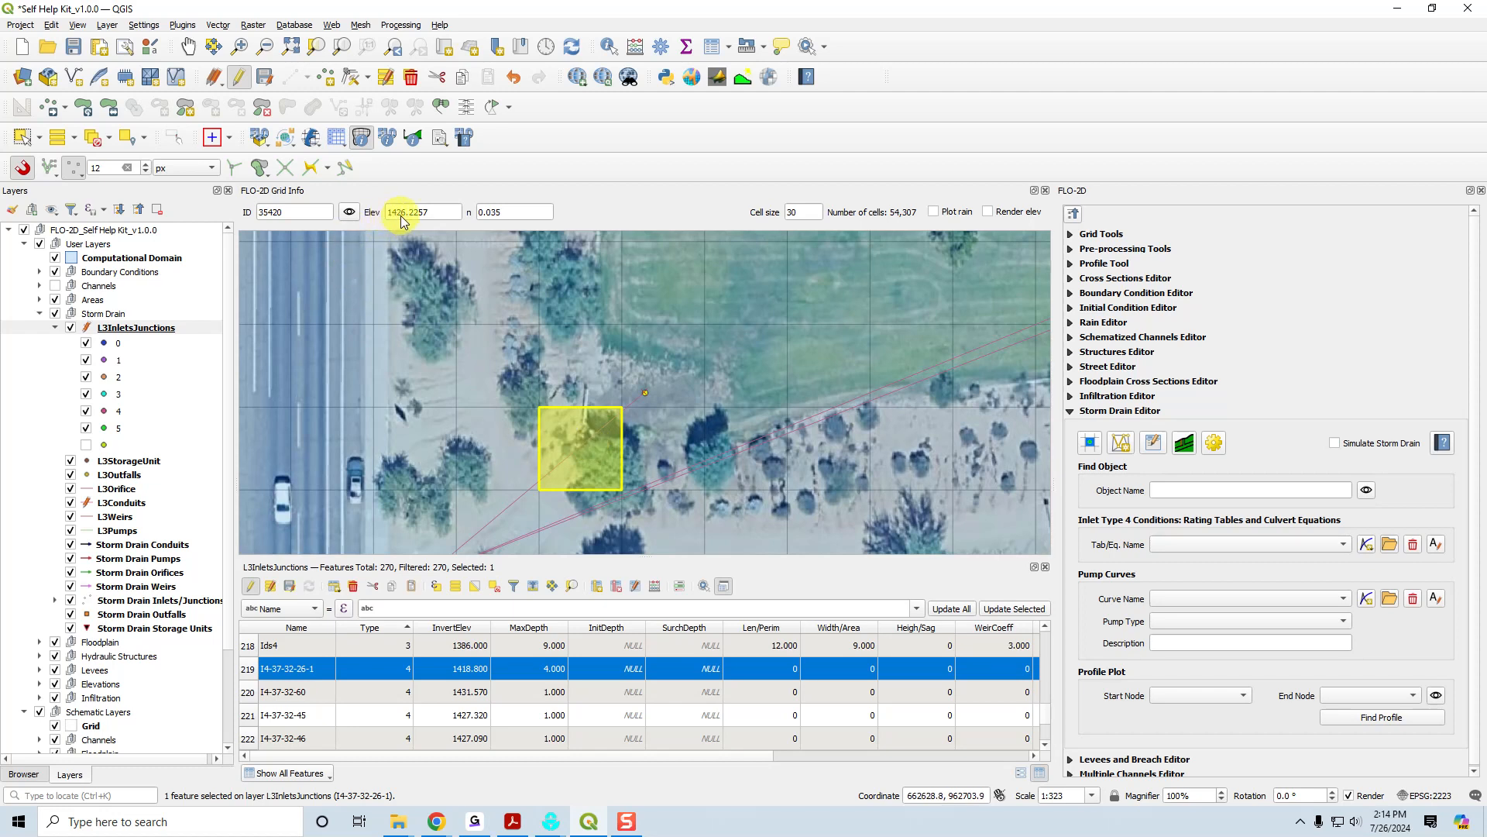
click(668, 383)
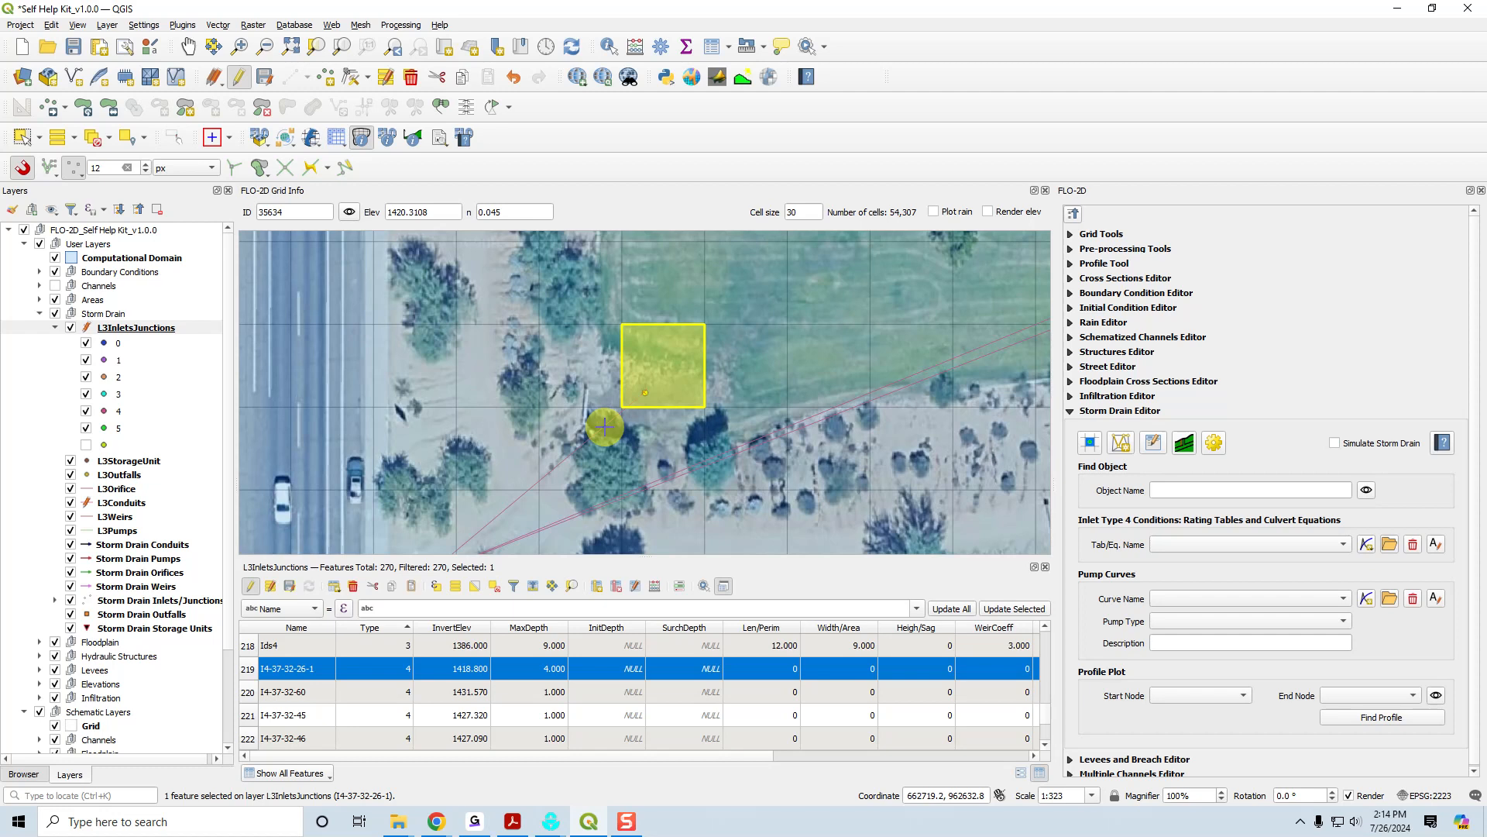
drag(707, 758, 887, 763)
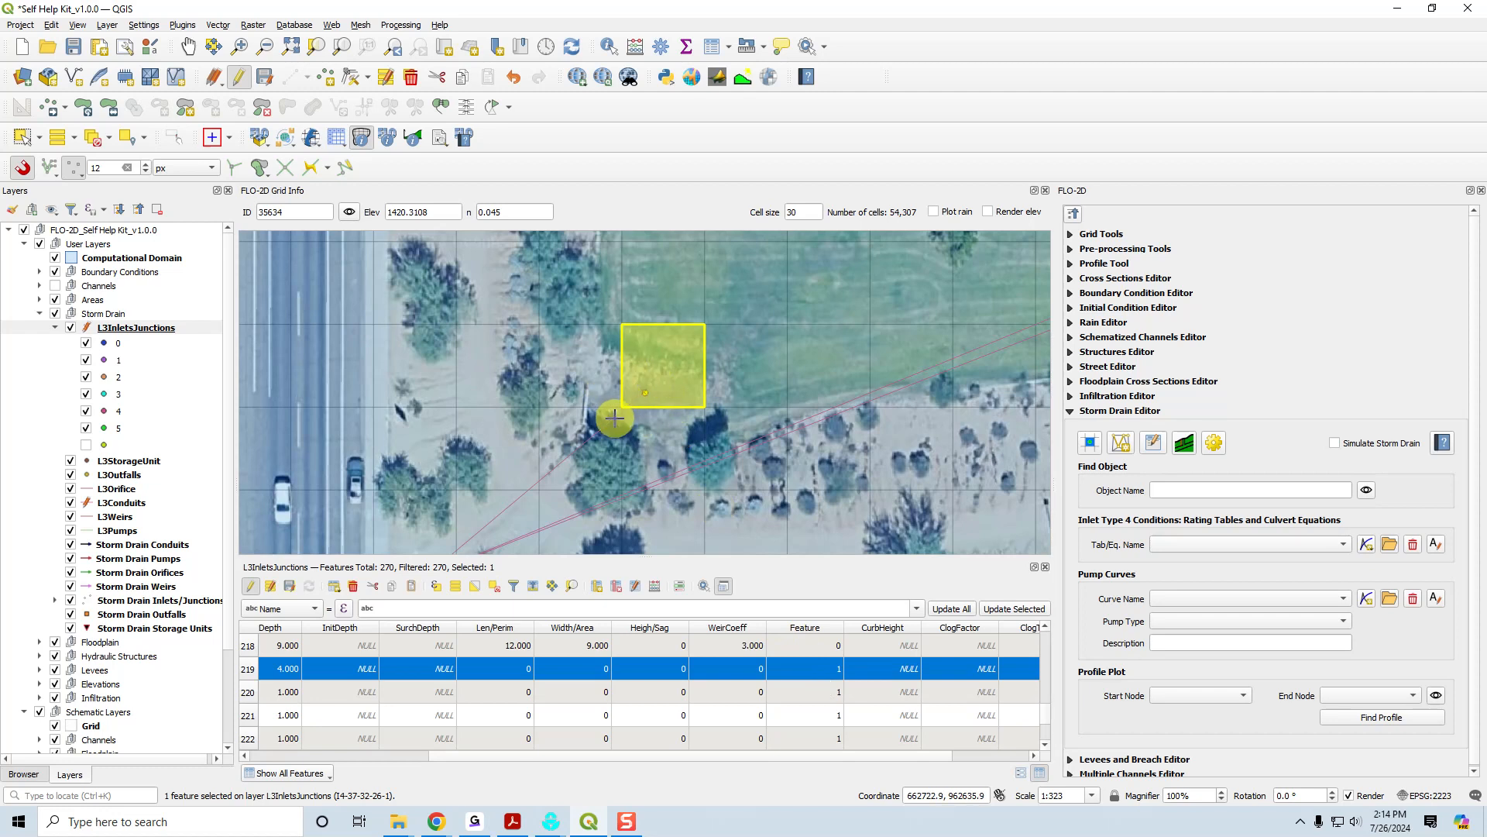
drag(724, 756, 523, 759)
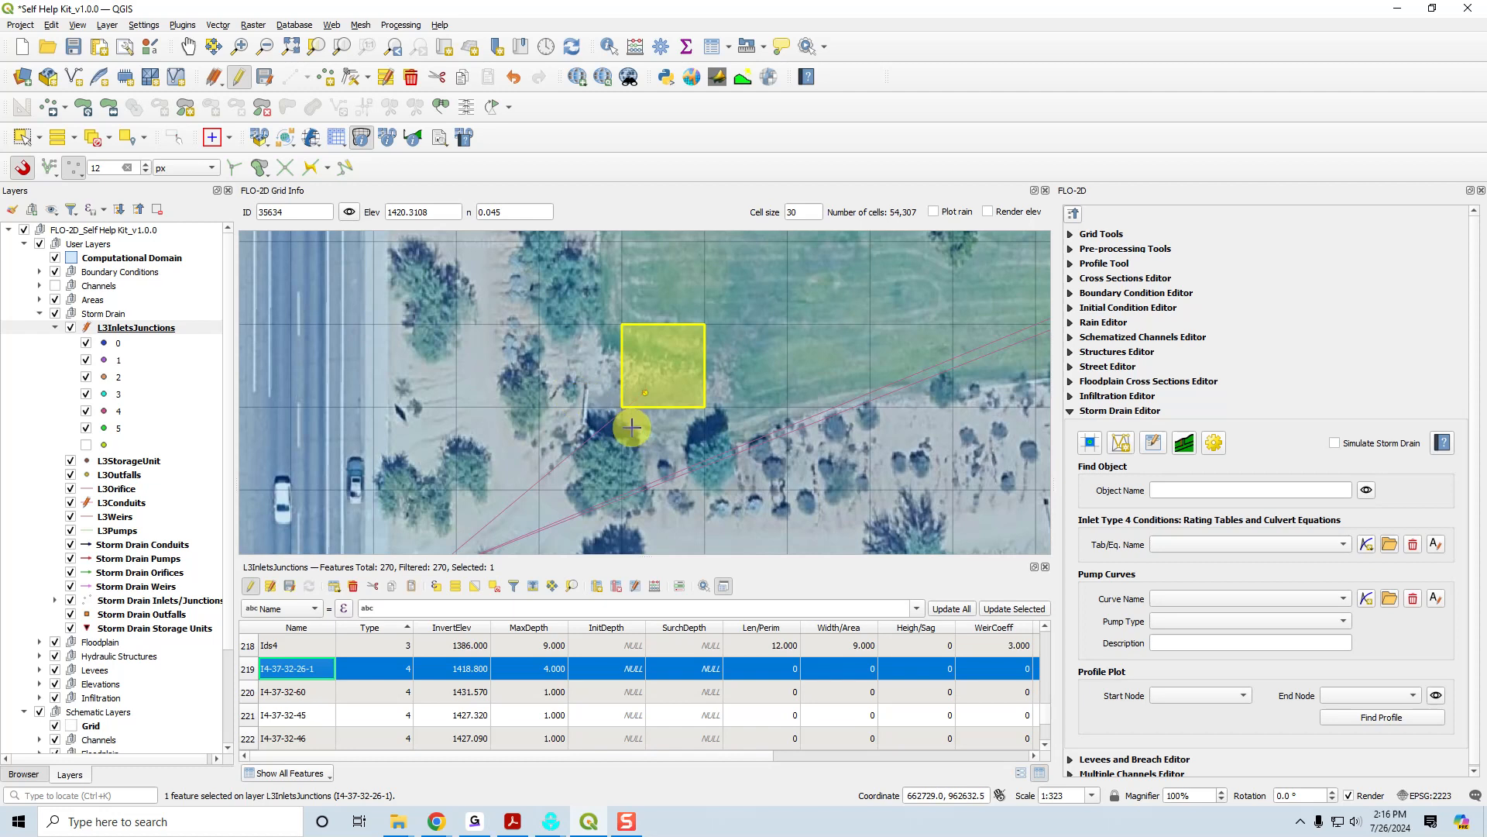
Try a Feature value of 0 for inlet I4-37-32-26-1 and set it back to 1.
drag(667, 758, 888, 758)
double_click(764, 670)
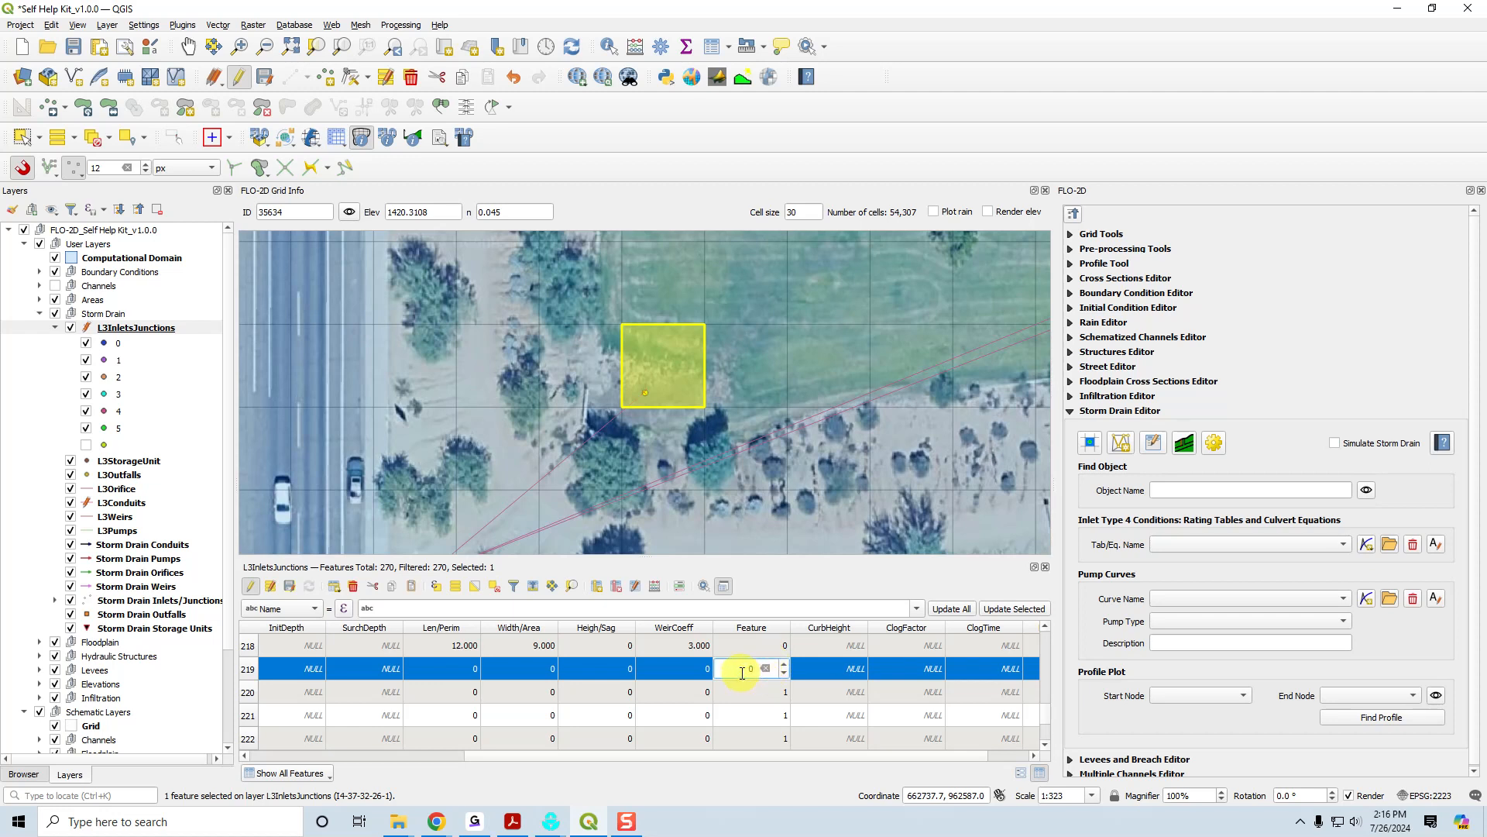
drag(481, 757, 292, 760)
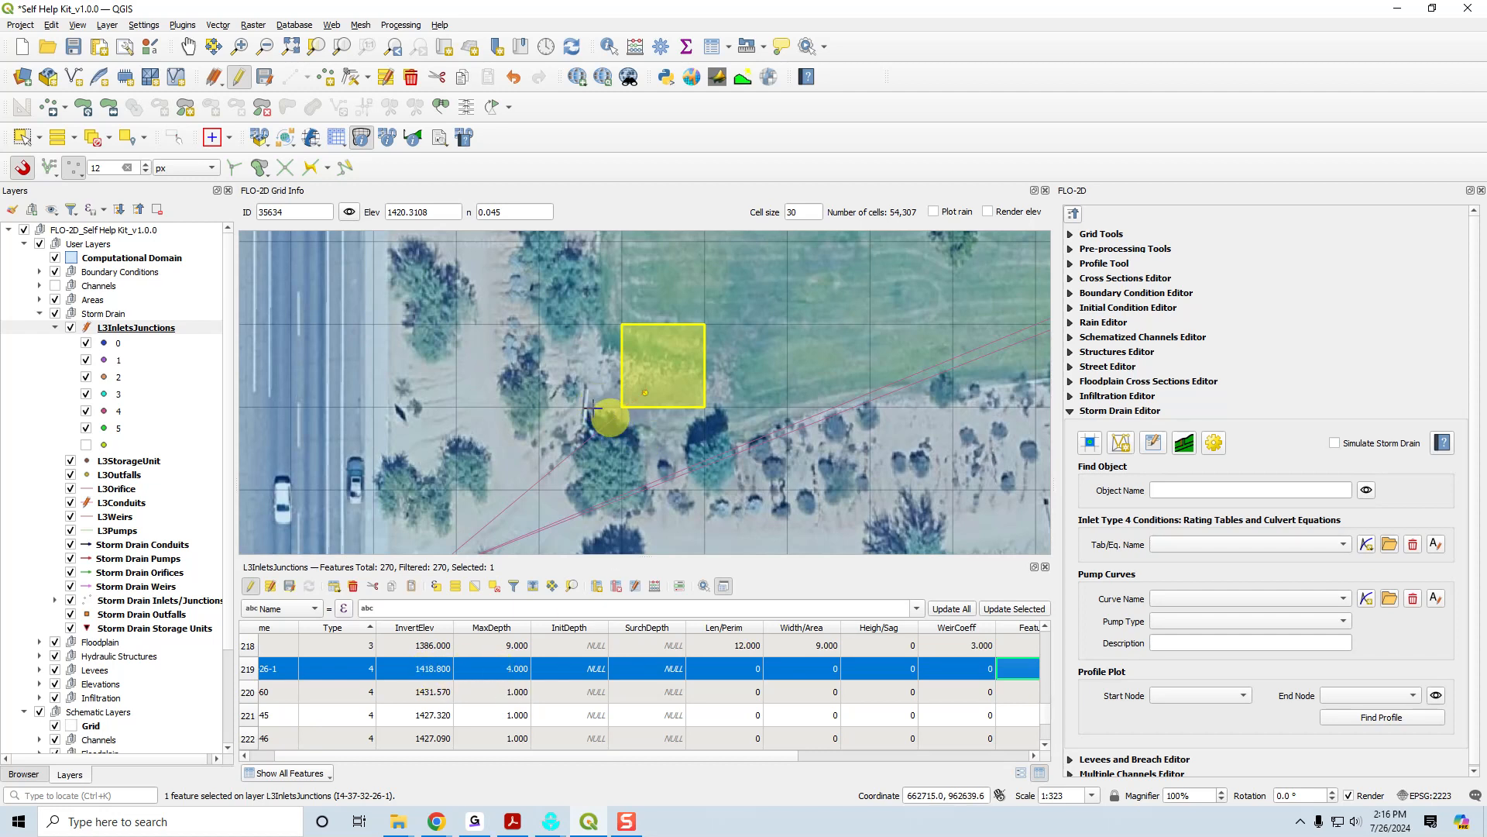
drag(704, 757, 745, 758)
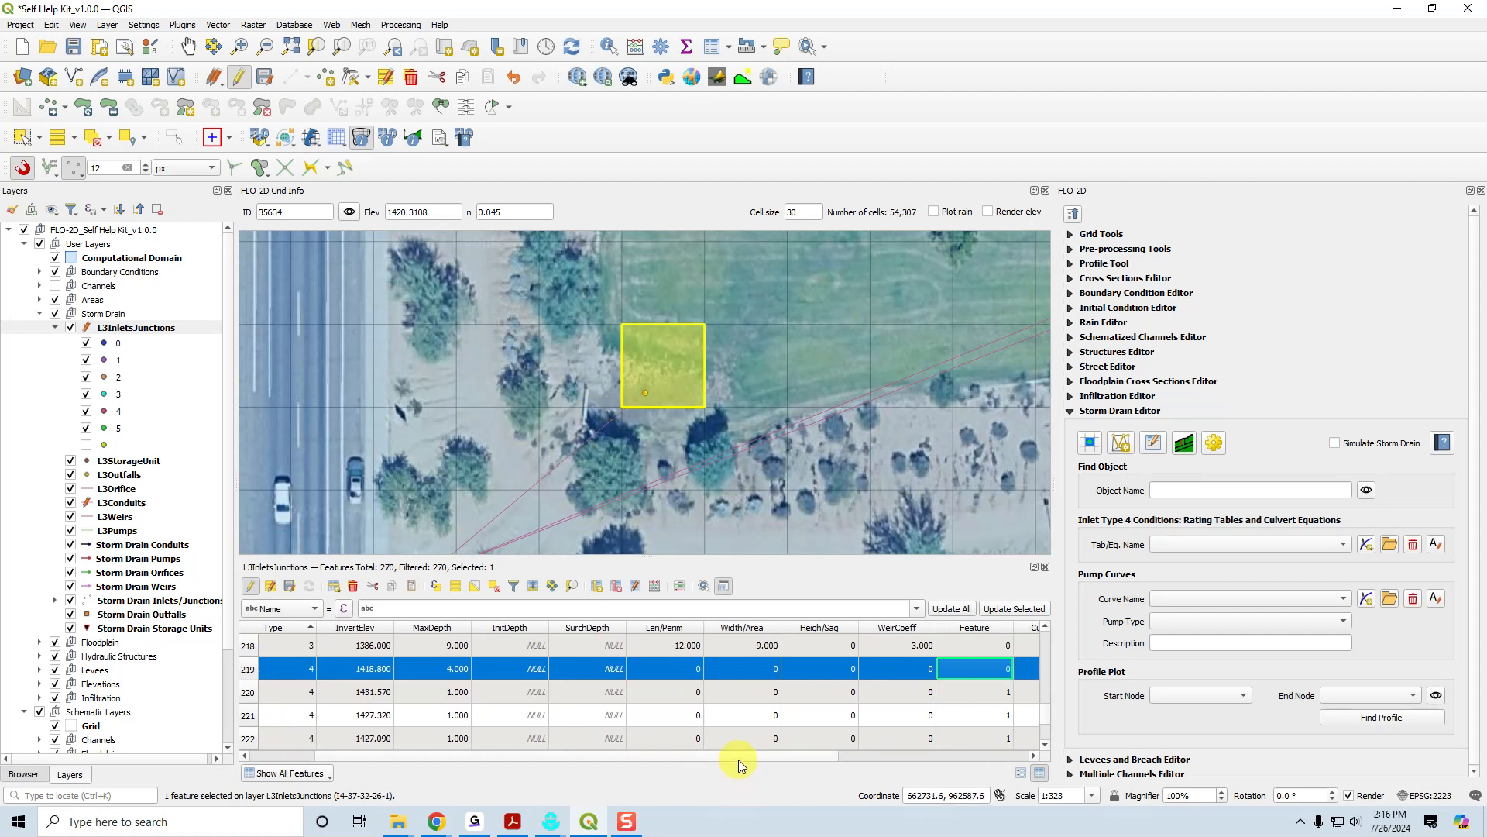
drag(743, 755, 922, 763)
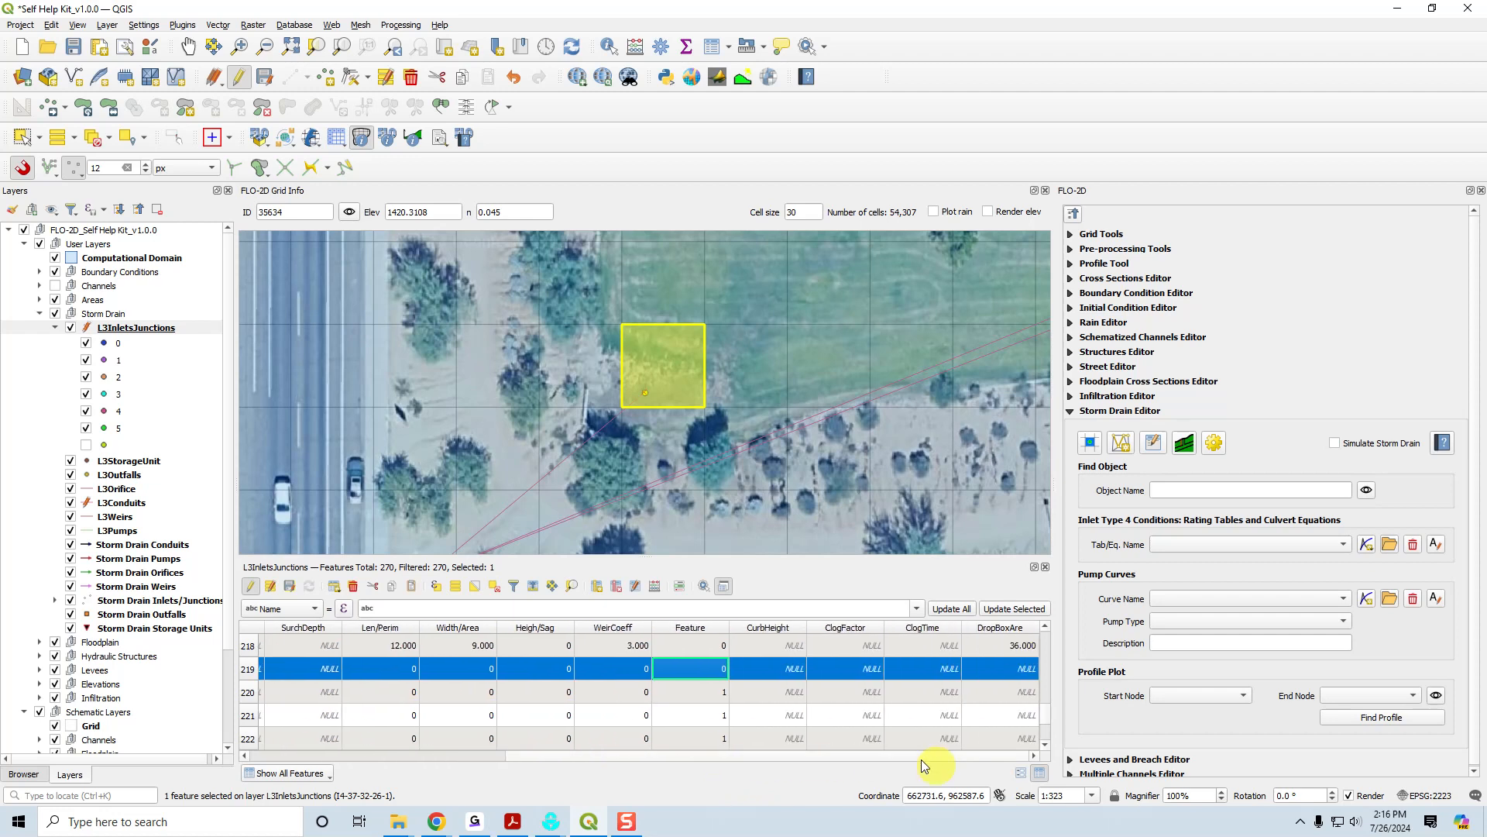
click(709, 711)
click(706, 673)
Review inlet I4-37-32-26-1's full attribute row from Name through DropBoxAre.
drag(671, 758, 355, 737)
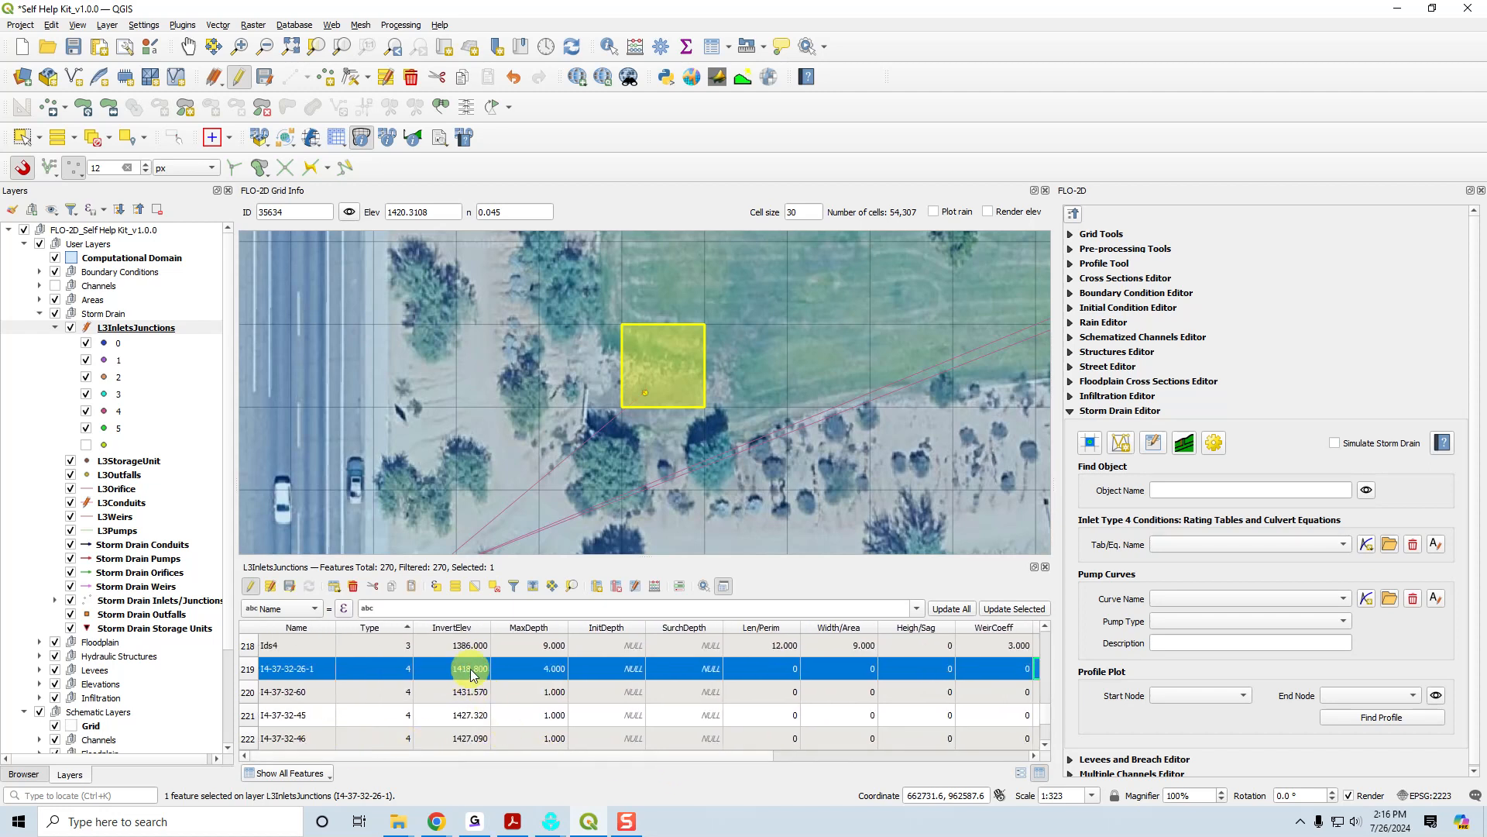
drag(570, 756, 849, 766)
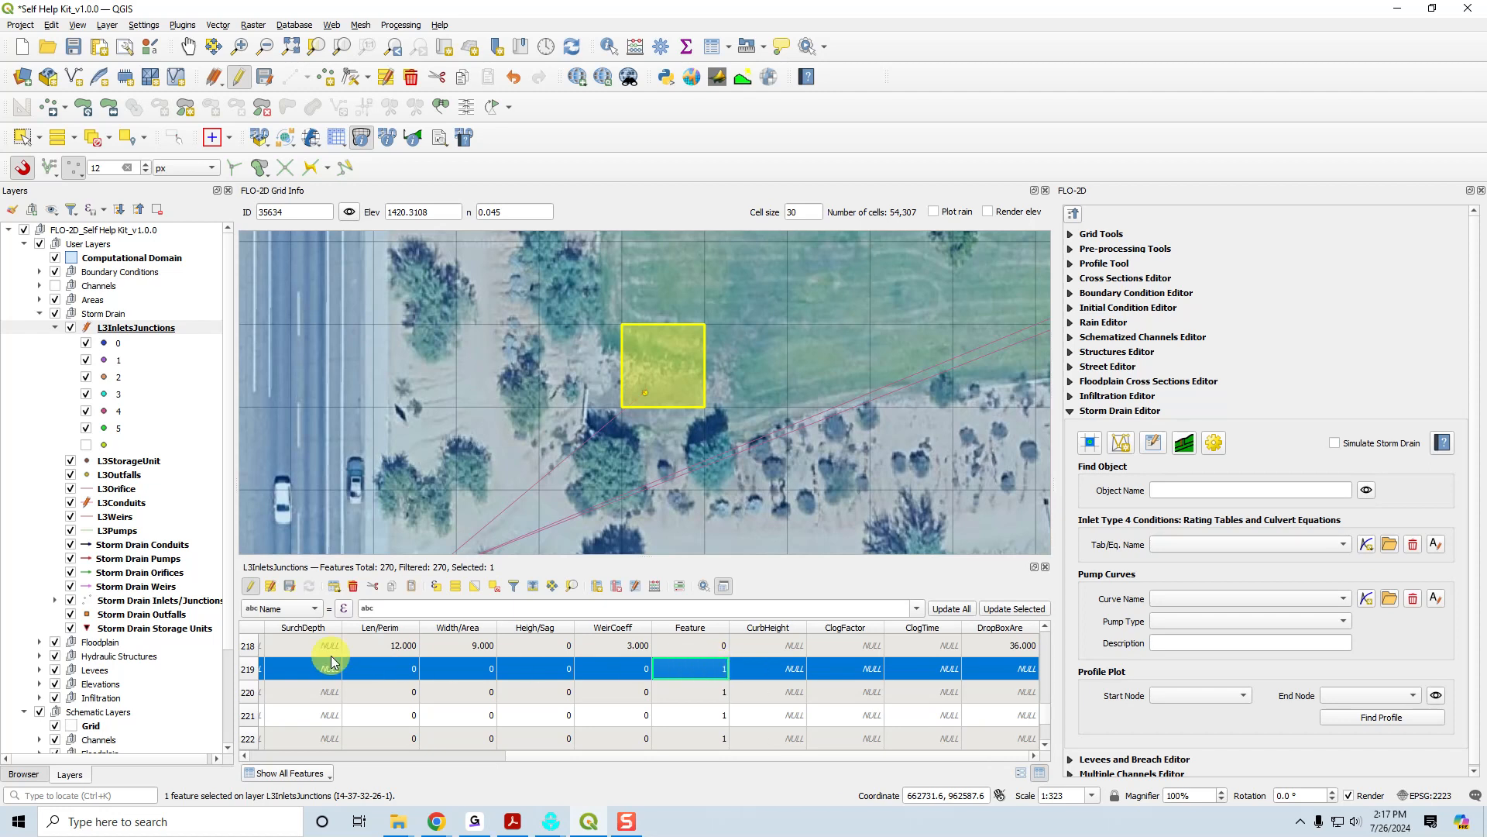
drag(563, 756, 250, 741)
Select the five Type 4 inlets from I4-37-32-60 through I4-37-32-44 and find their locations on the map.
double_click(268, 694)
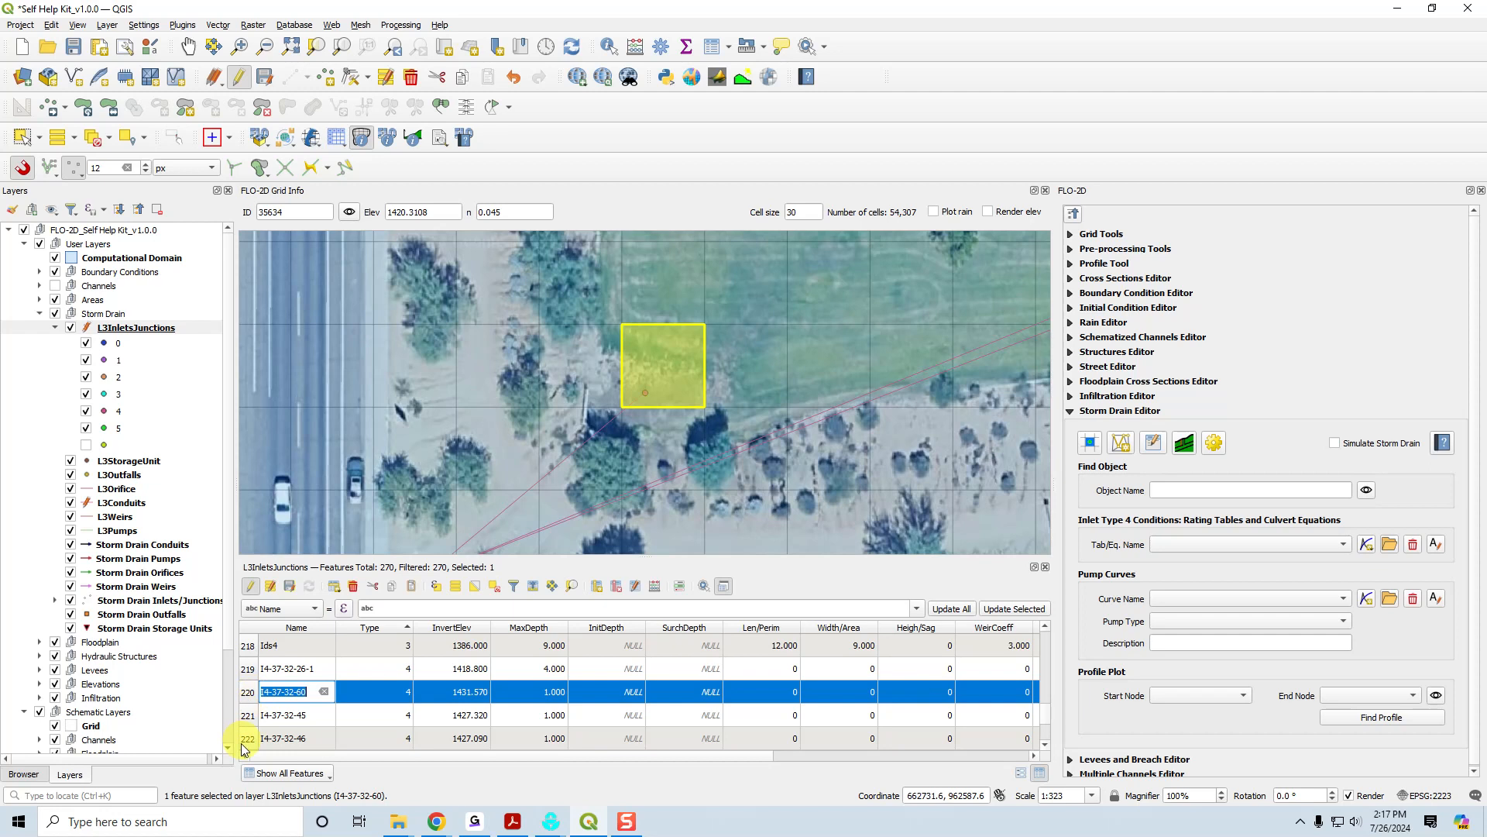
click(1045, 748)
click(1045, 747)
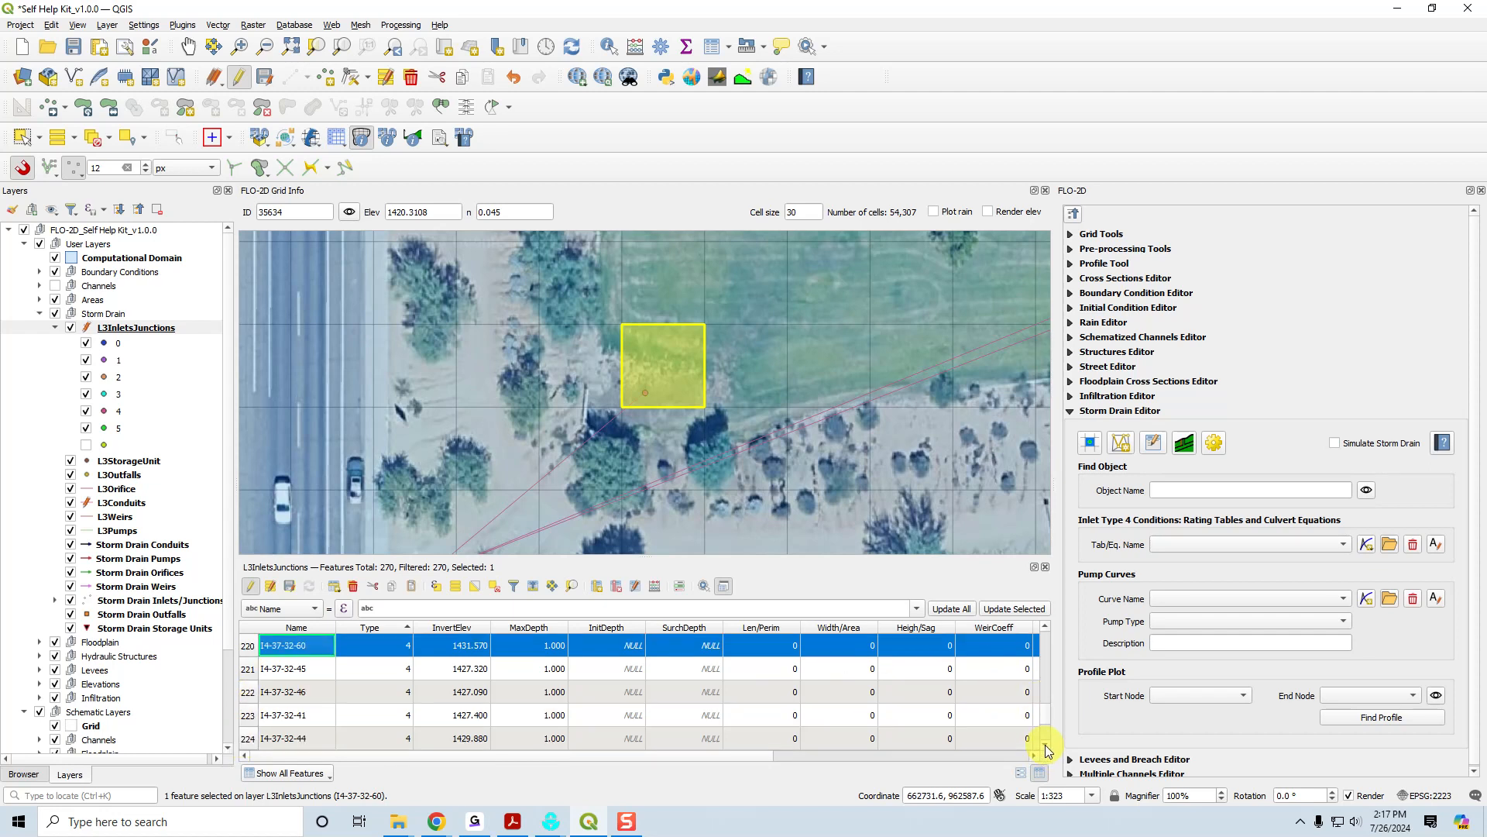
shift+click(248, 737)
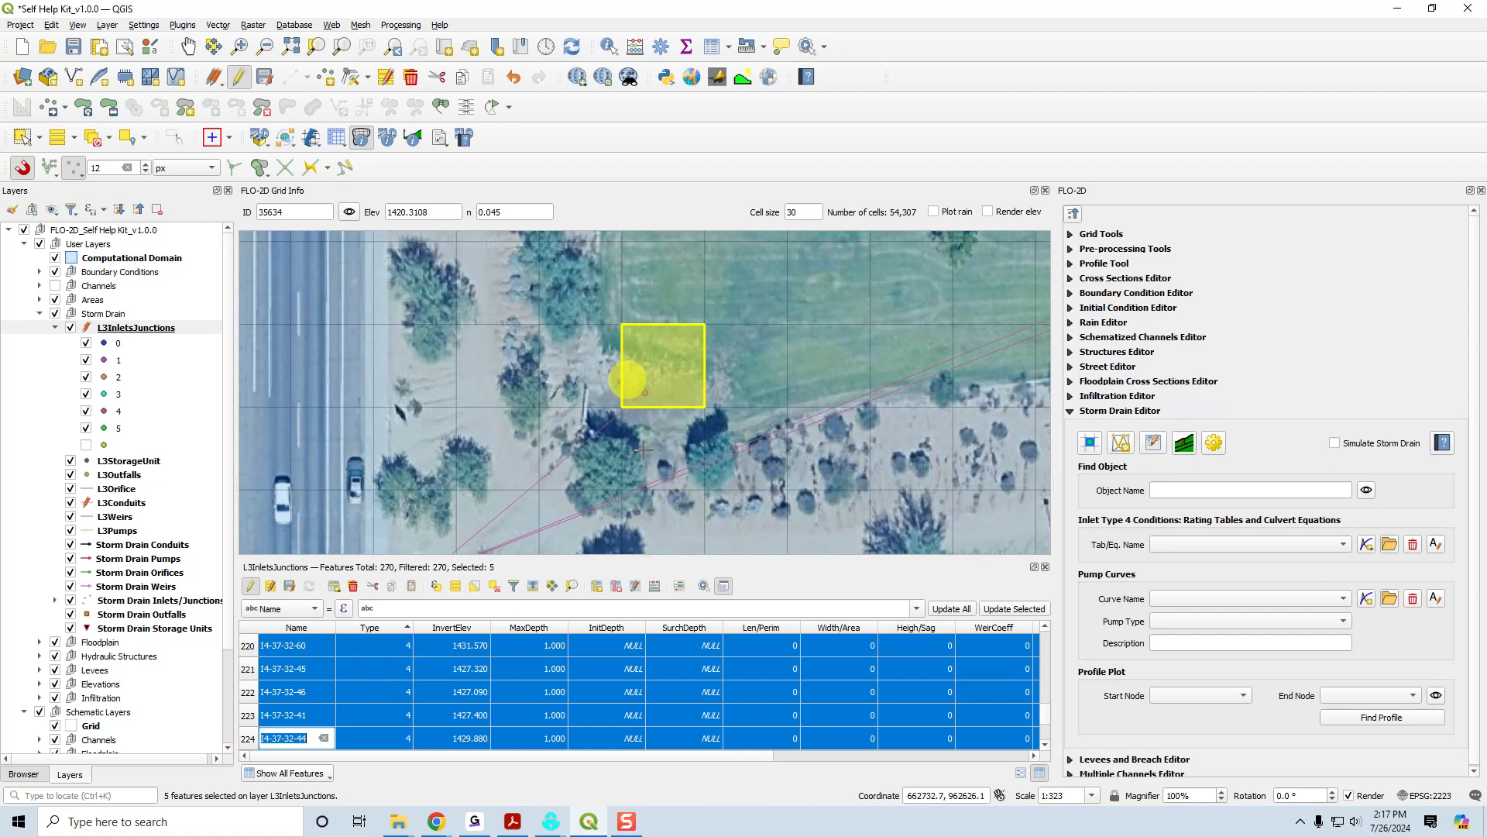
click(572, 585)
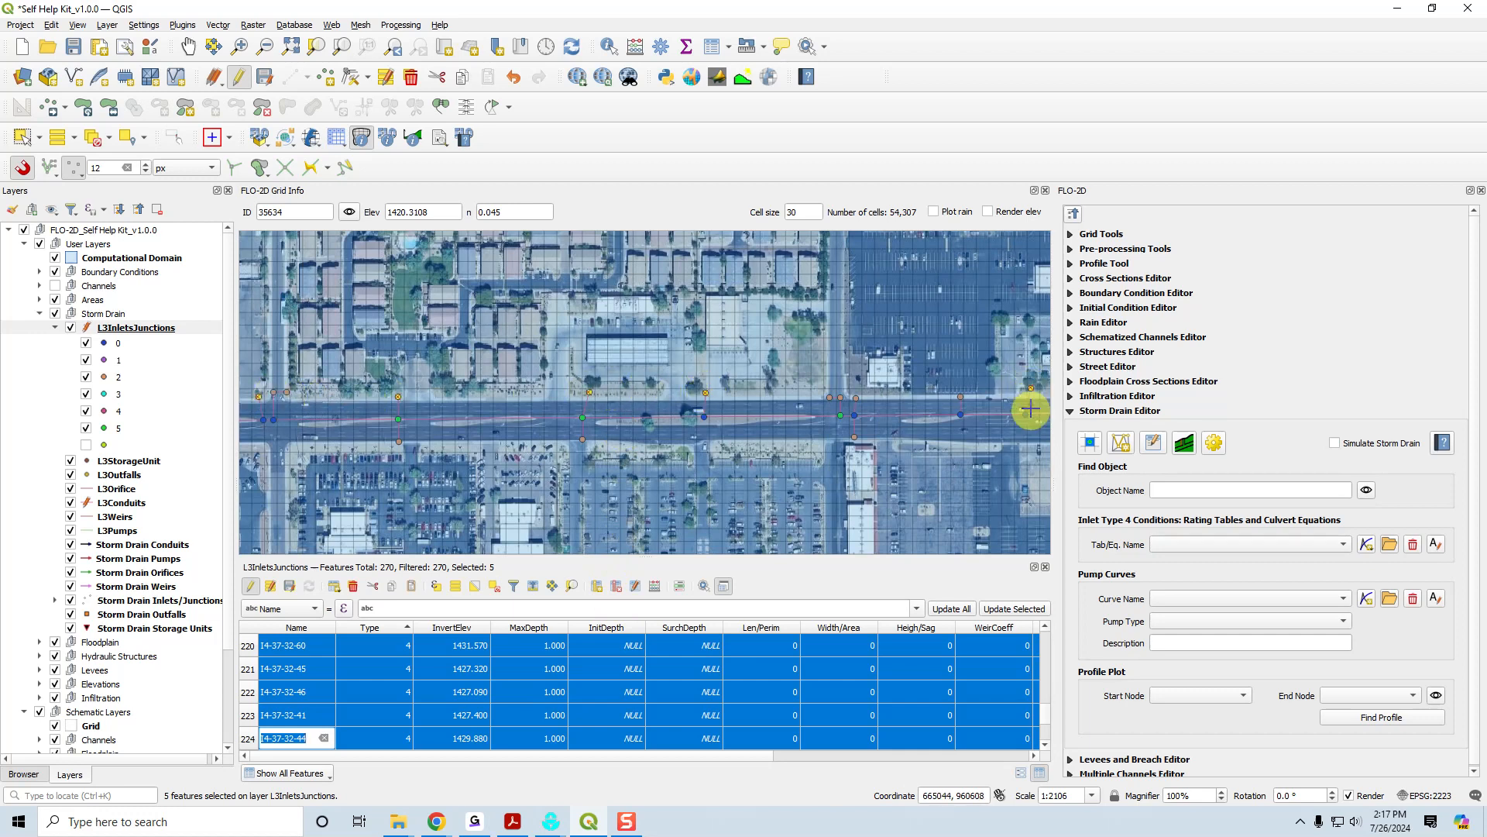
scroll(576, 395, up, 2)
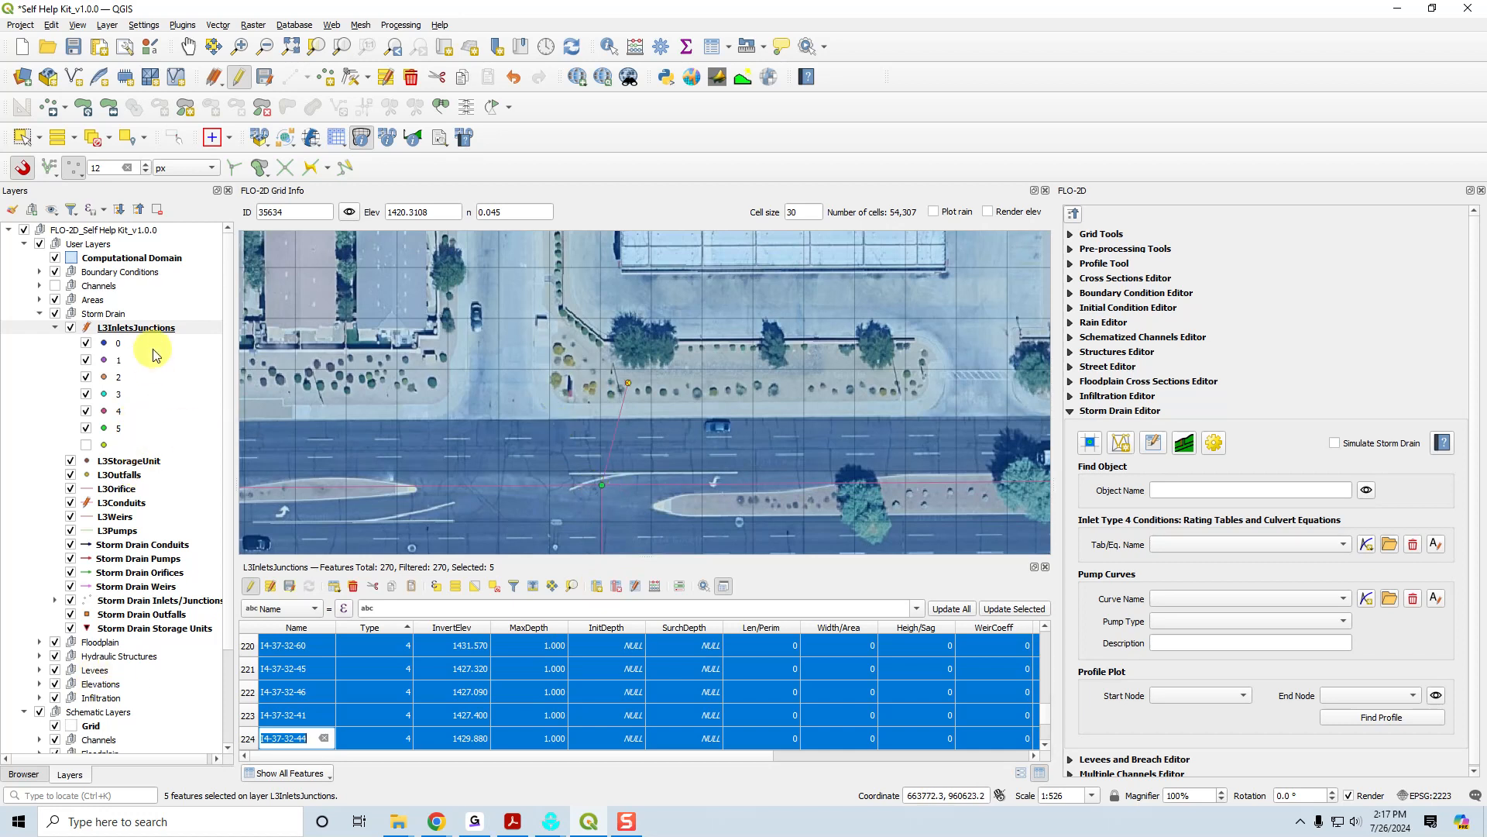
Show the Elevation layer from External Layers and examine the Type 4 inlets along the road against the terrain.
scroll(127, 685, down, 3)
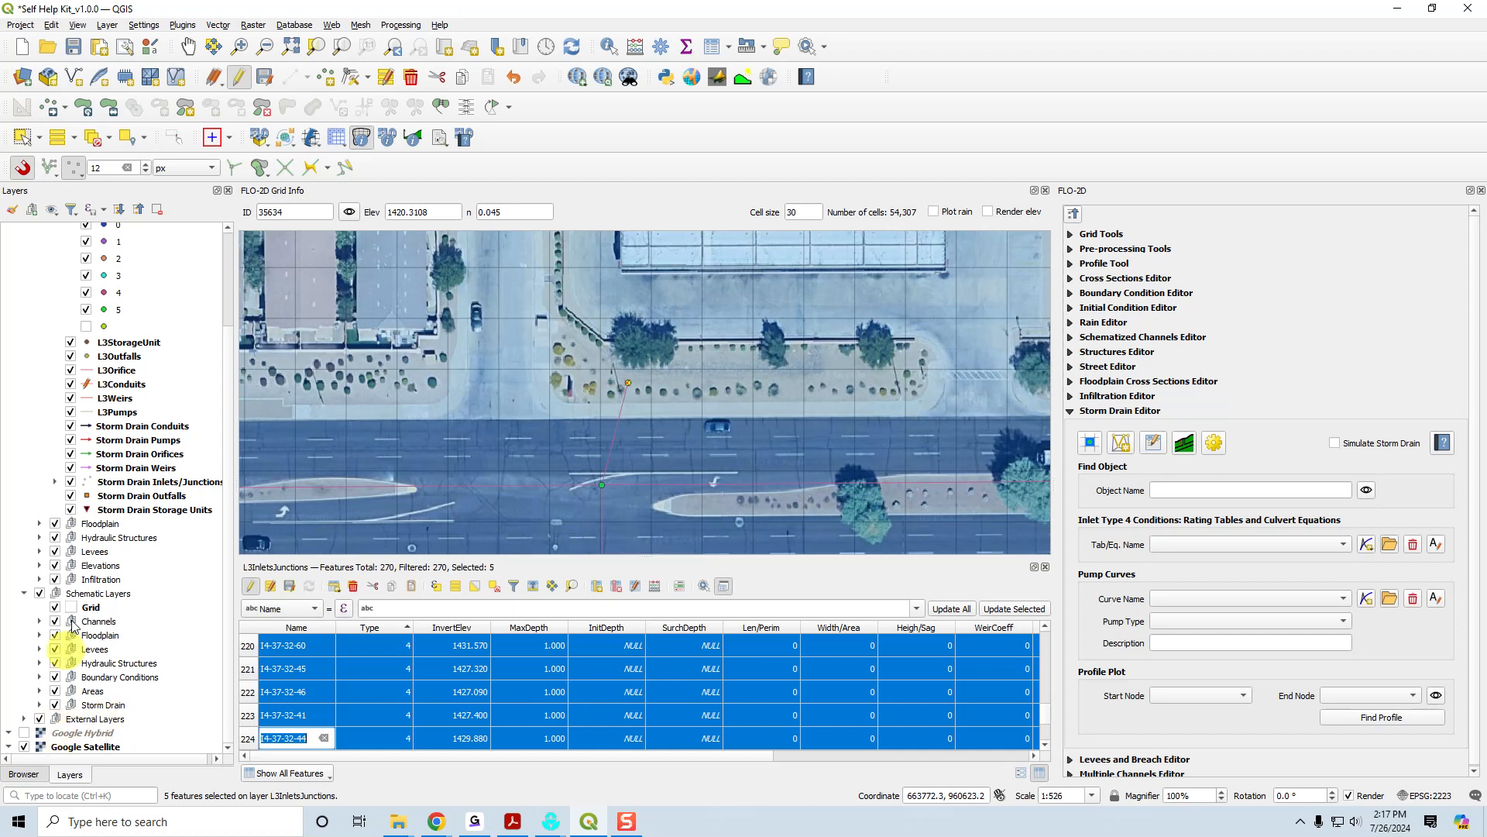
click(24, 719)
scroll(49, 728, down, 2)
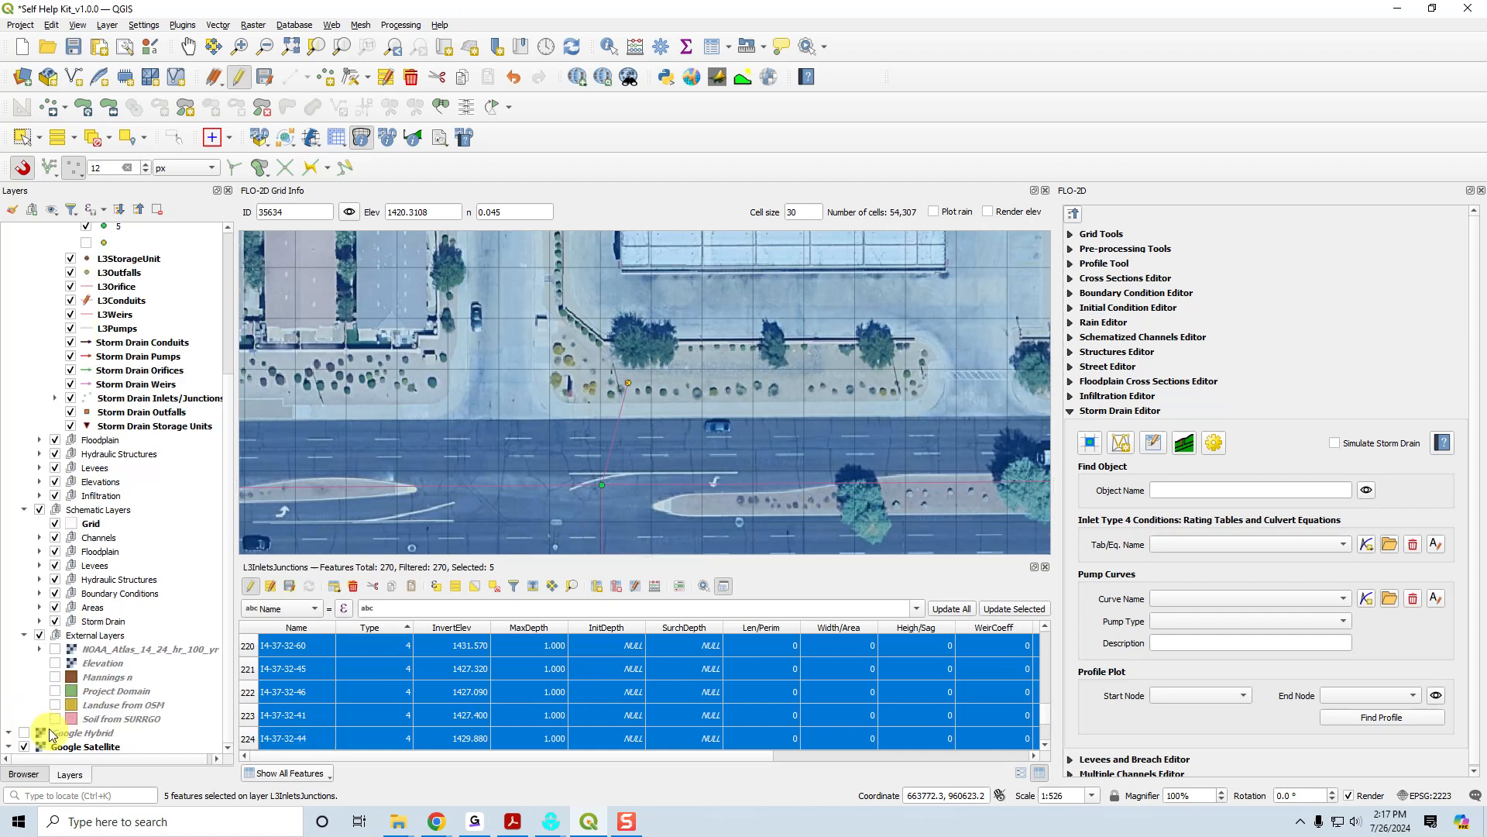
click(55, 663)
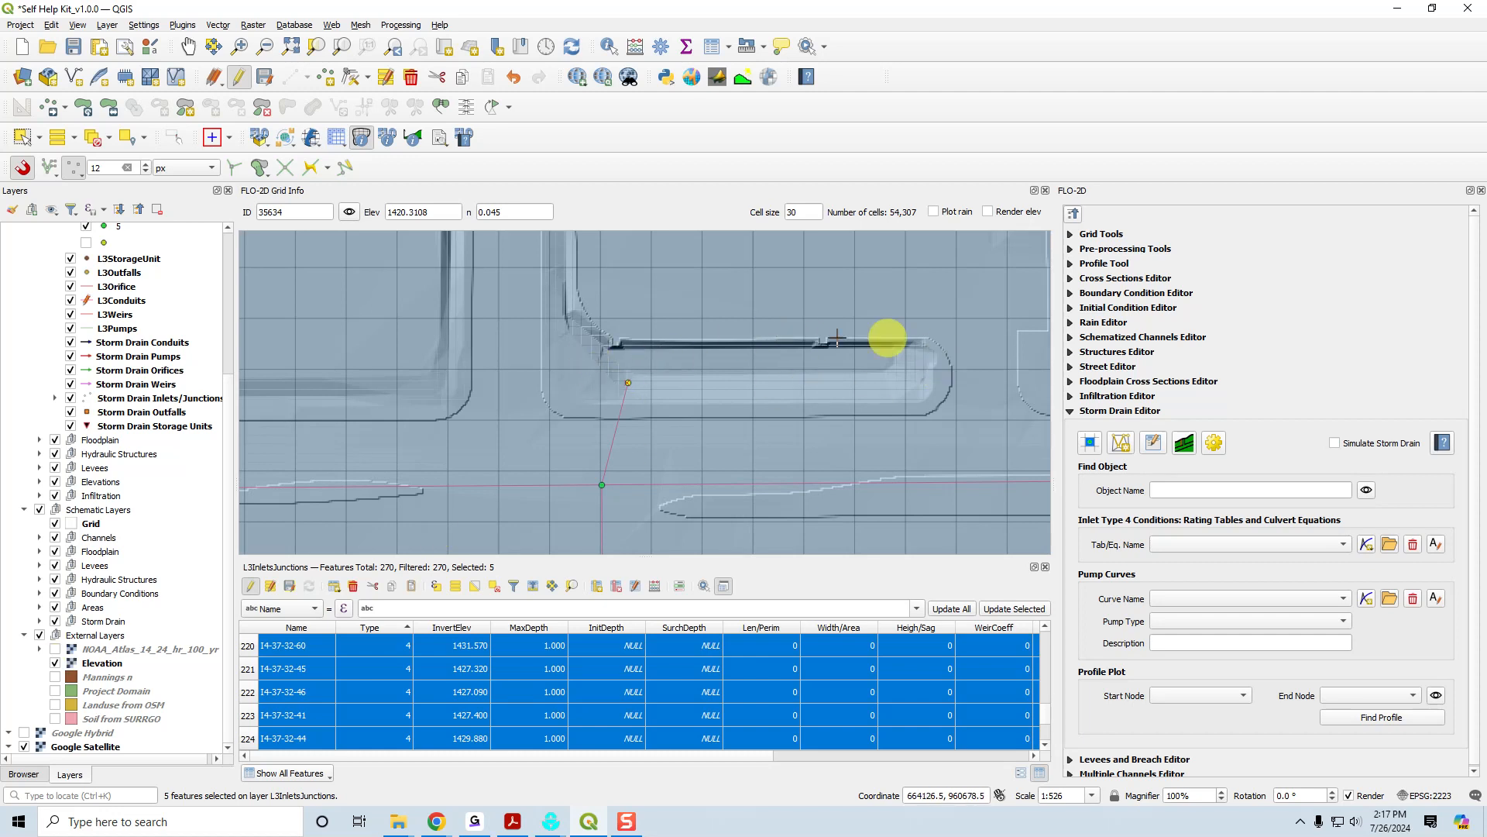
scroll(601, 467, down, 2)
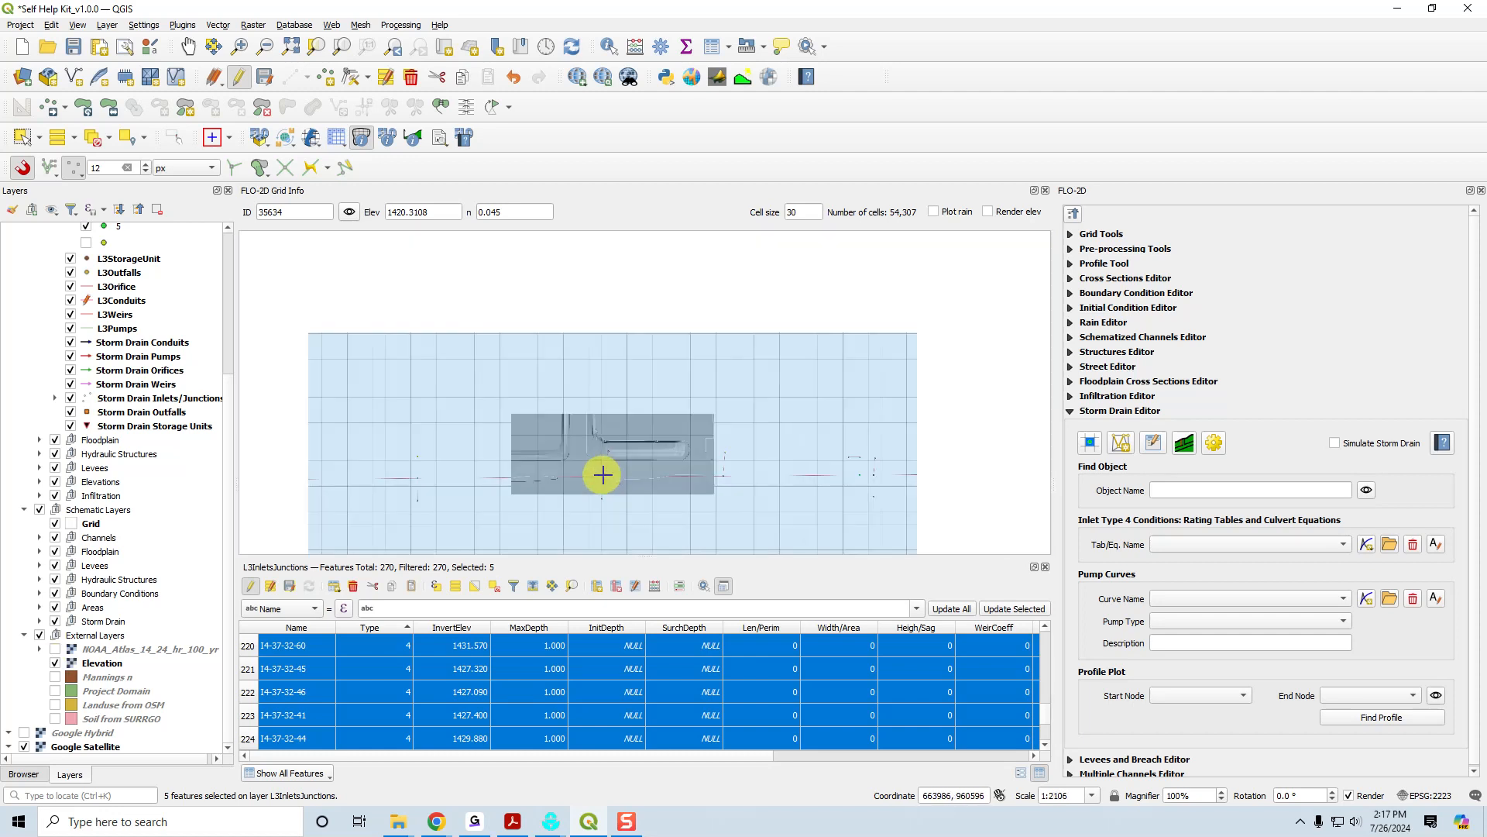
drag(836, 475, 689, 476)
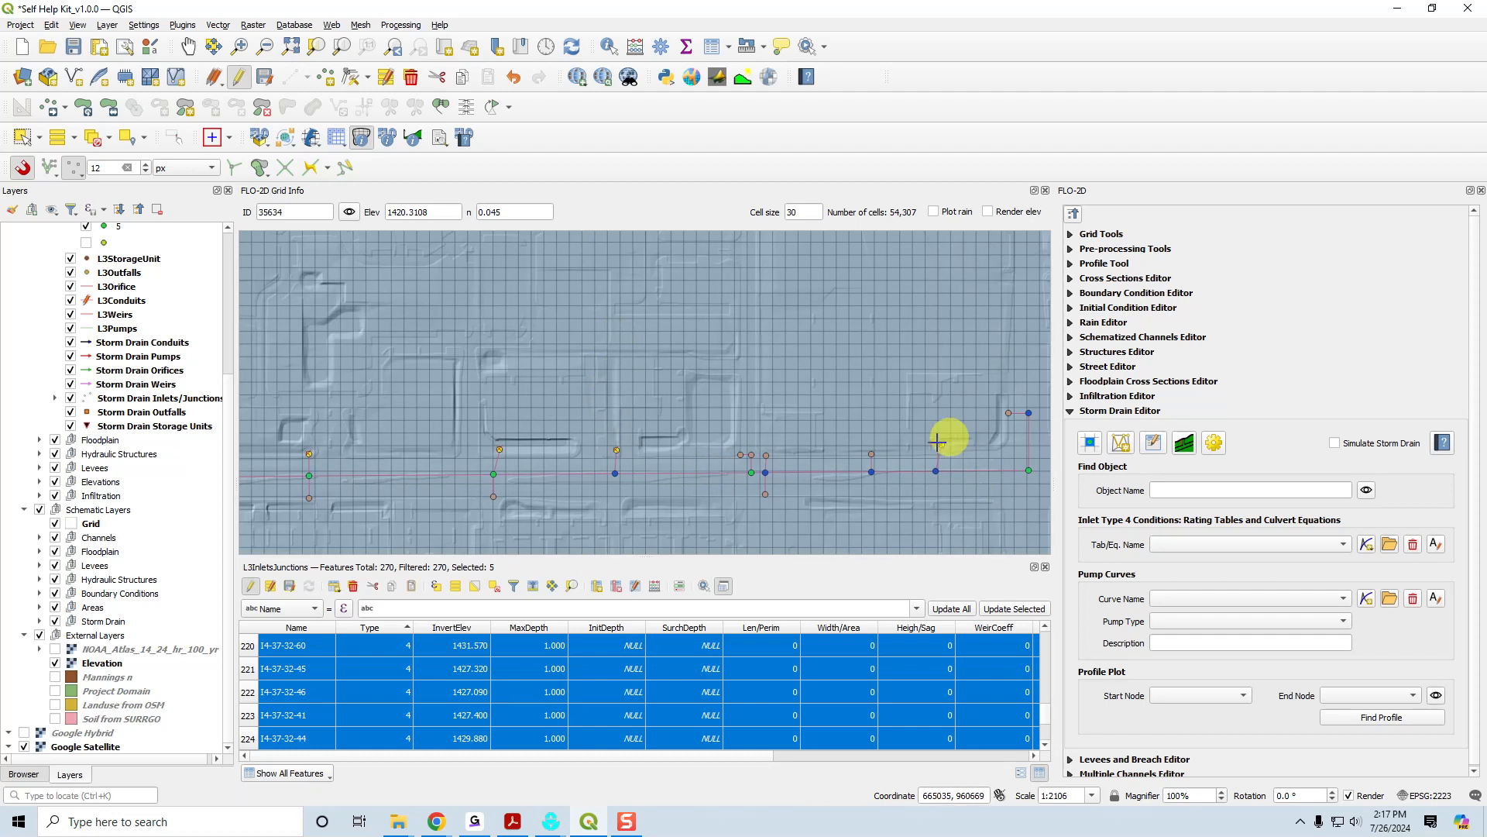
drag(965, 514, 994, 486)
drag(513, 496, 800, 488)
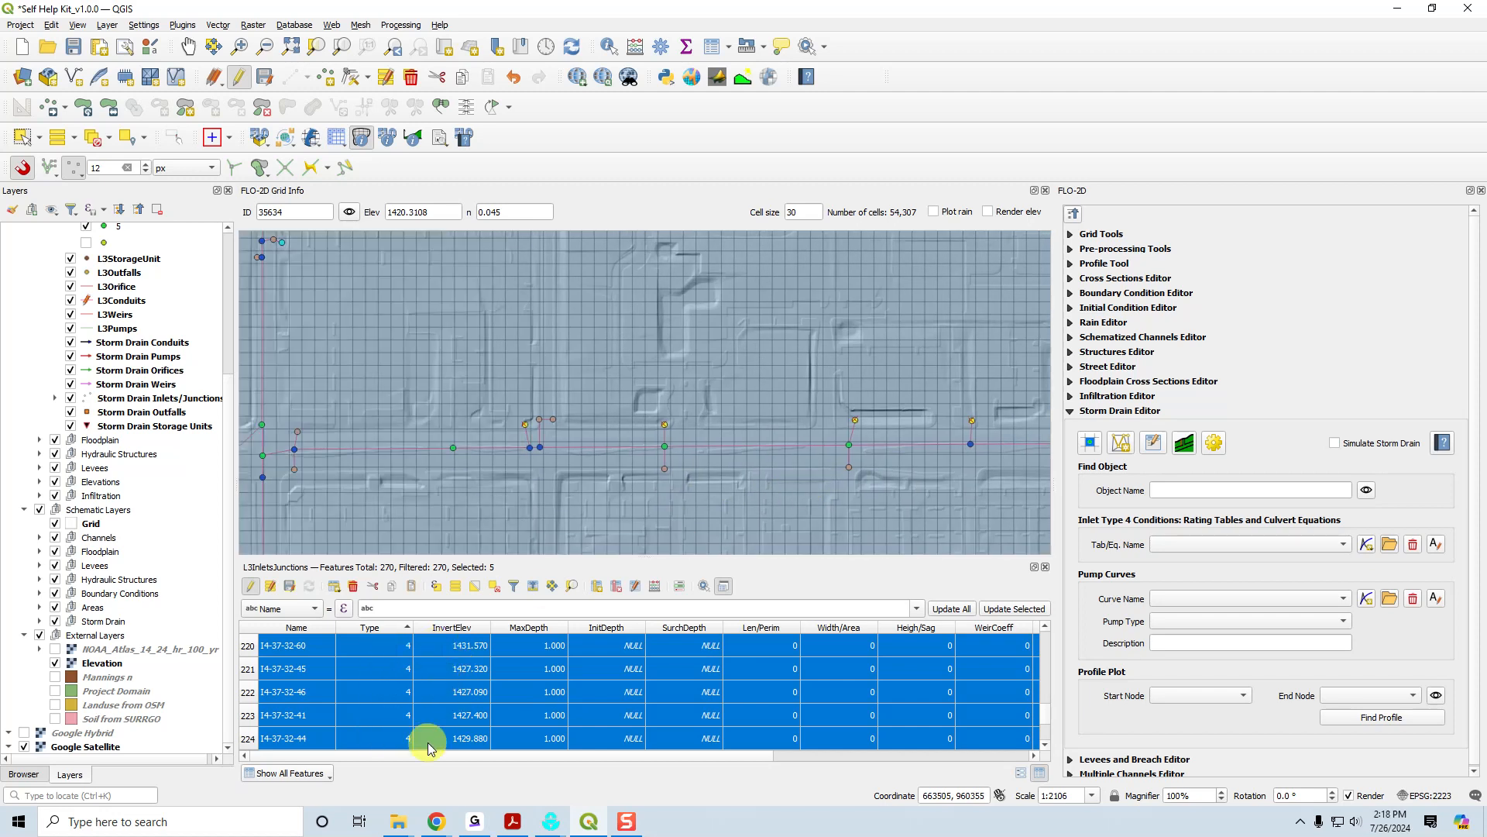
scroll(554, 423, up, 2)
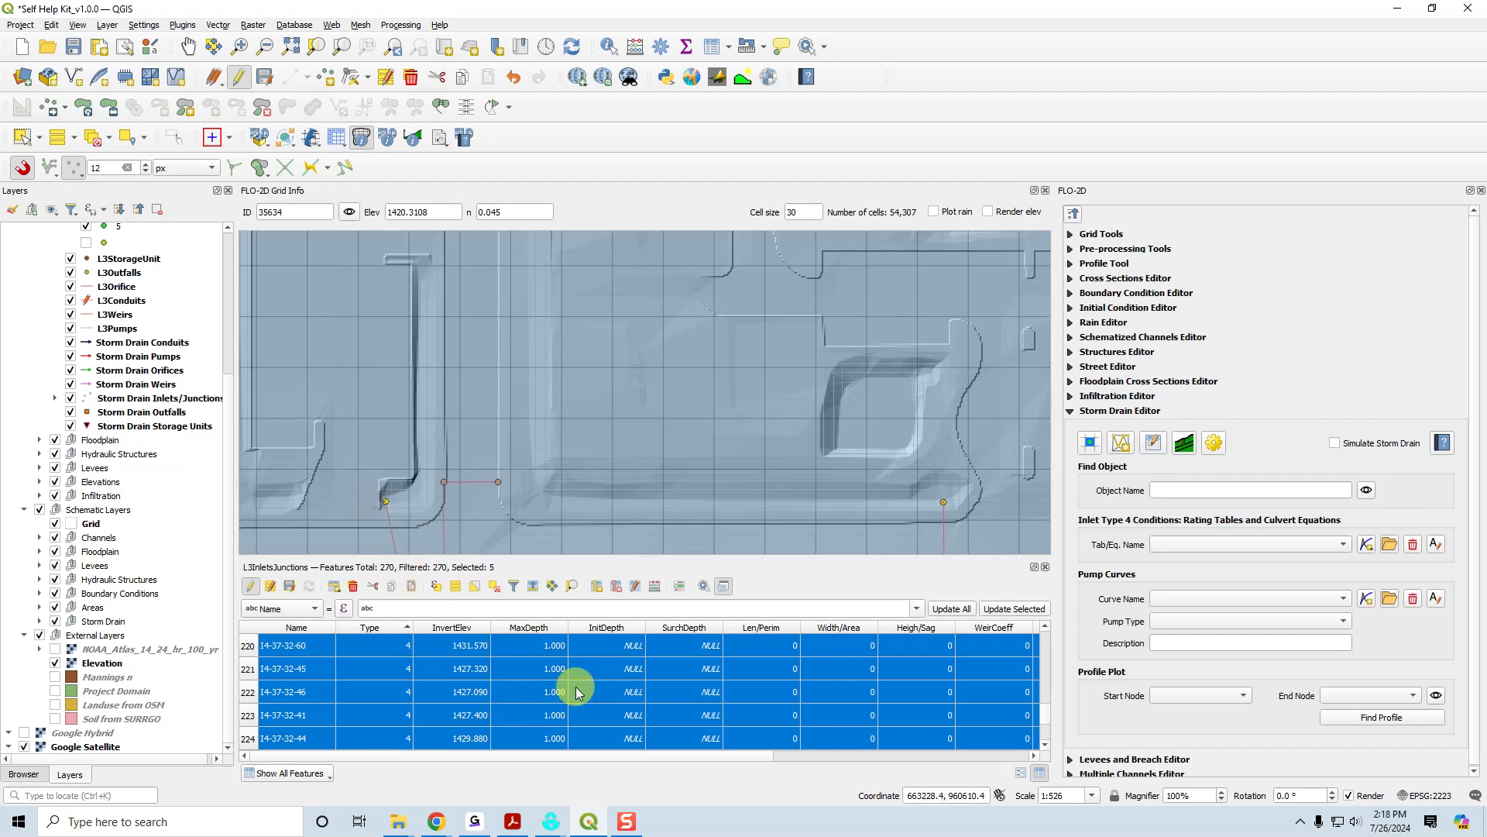
Review the selected Type 4 inlets' attributes through DropBoxAre, consult the manual's Type 4 section in Acrobat, and return to QGIS.
drag(713, 763, 1013, 754)
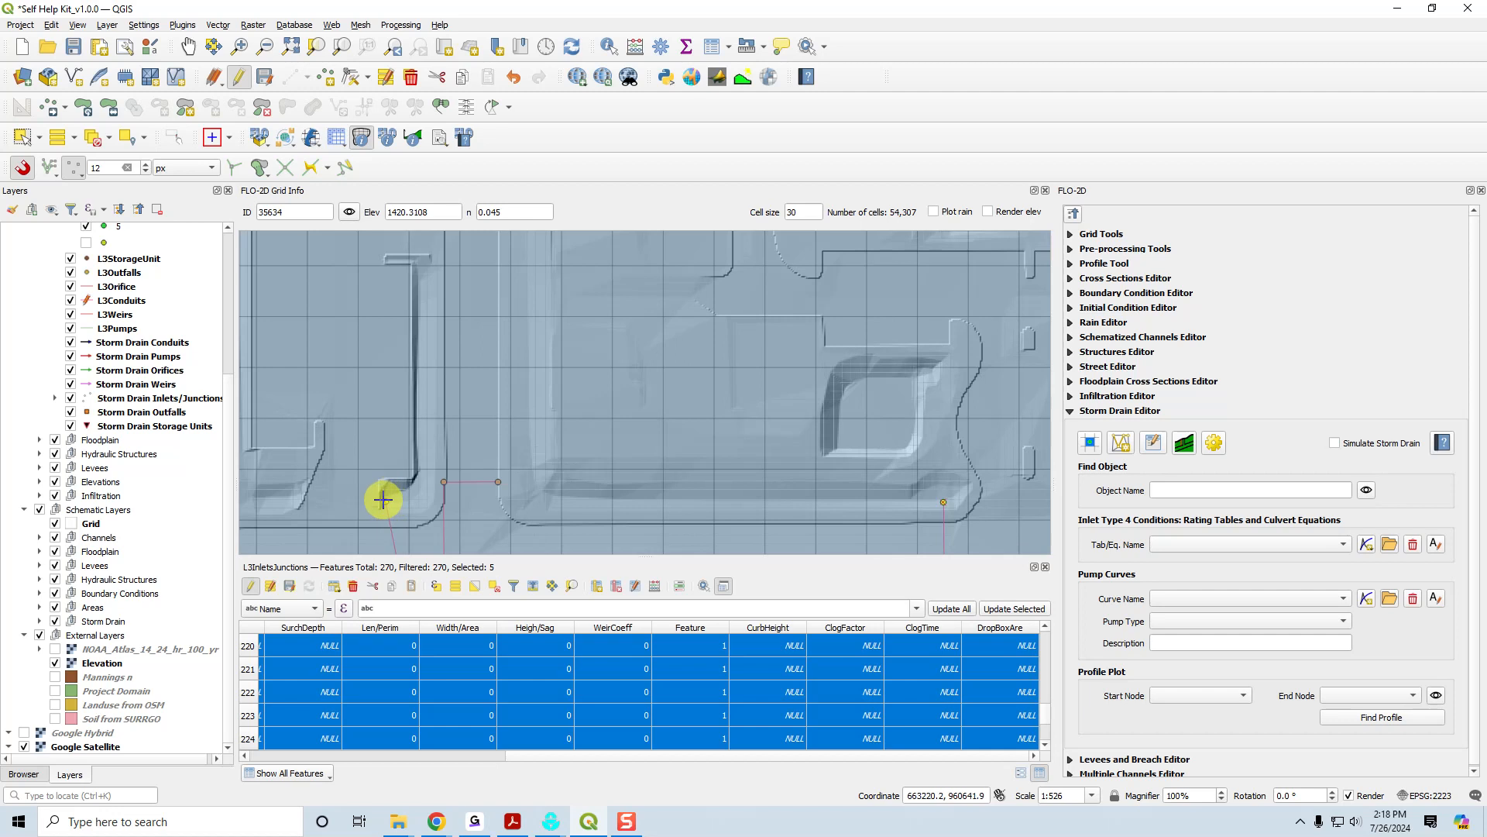
drag(547, 755, 282, 740)
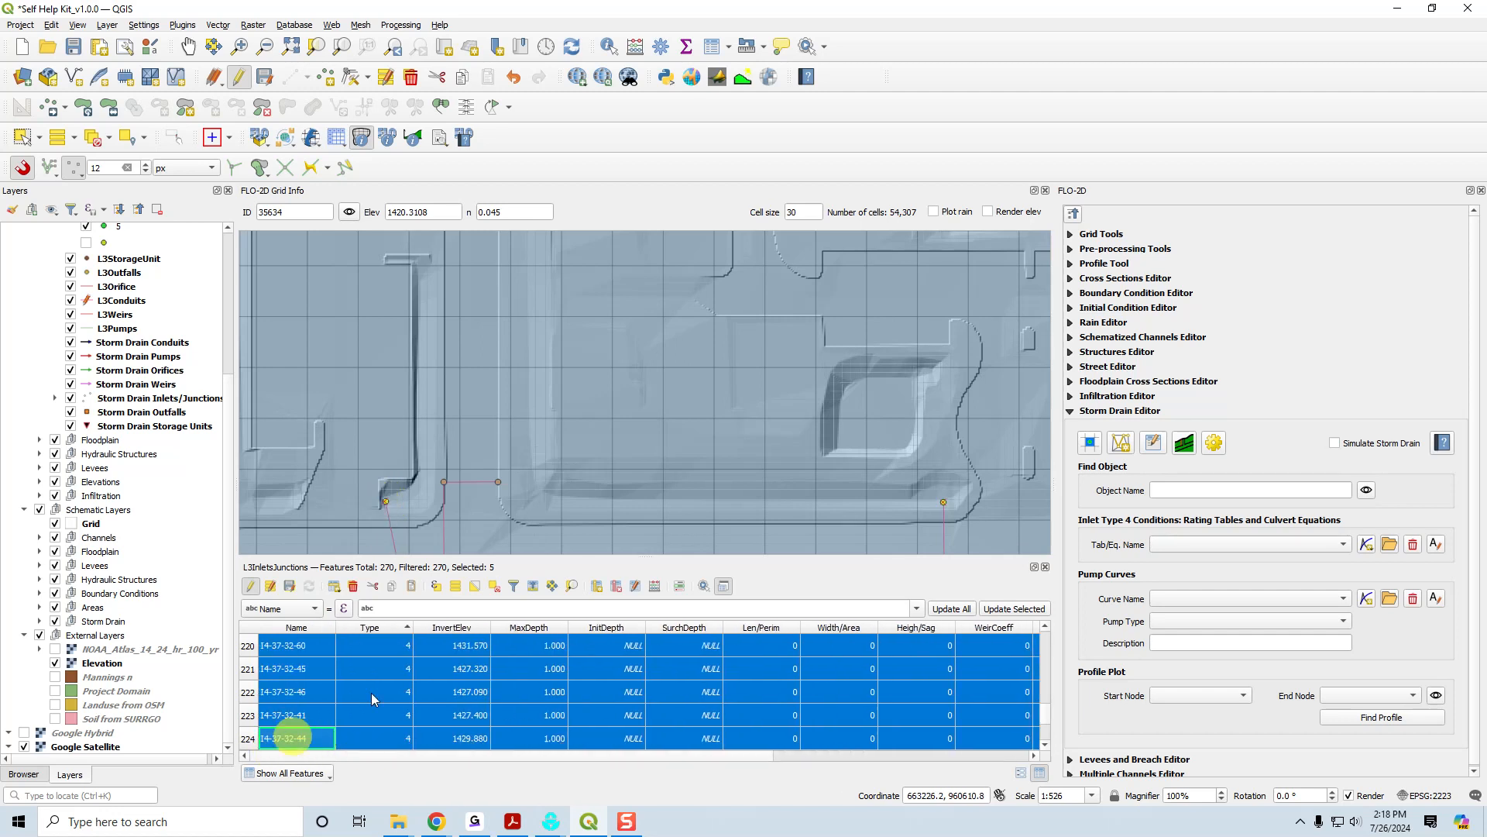
scroll(404, 468, down, 3)
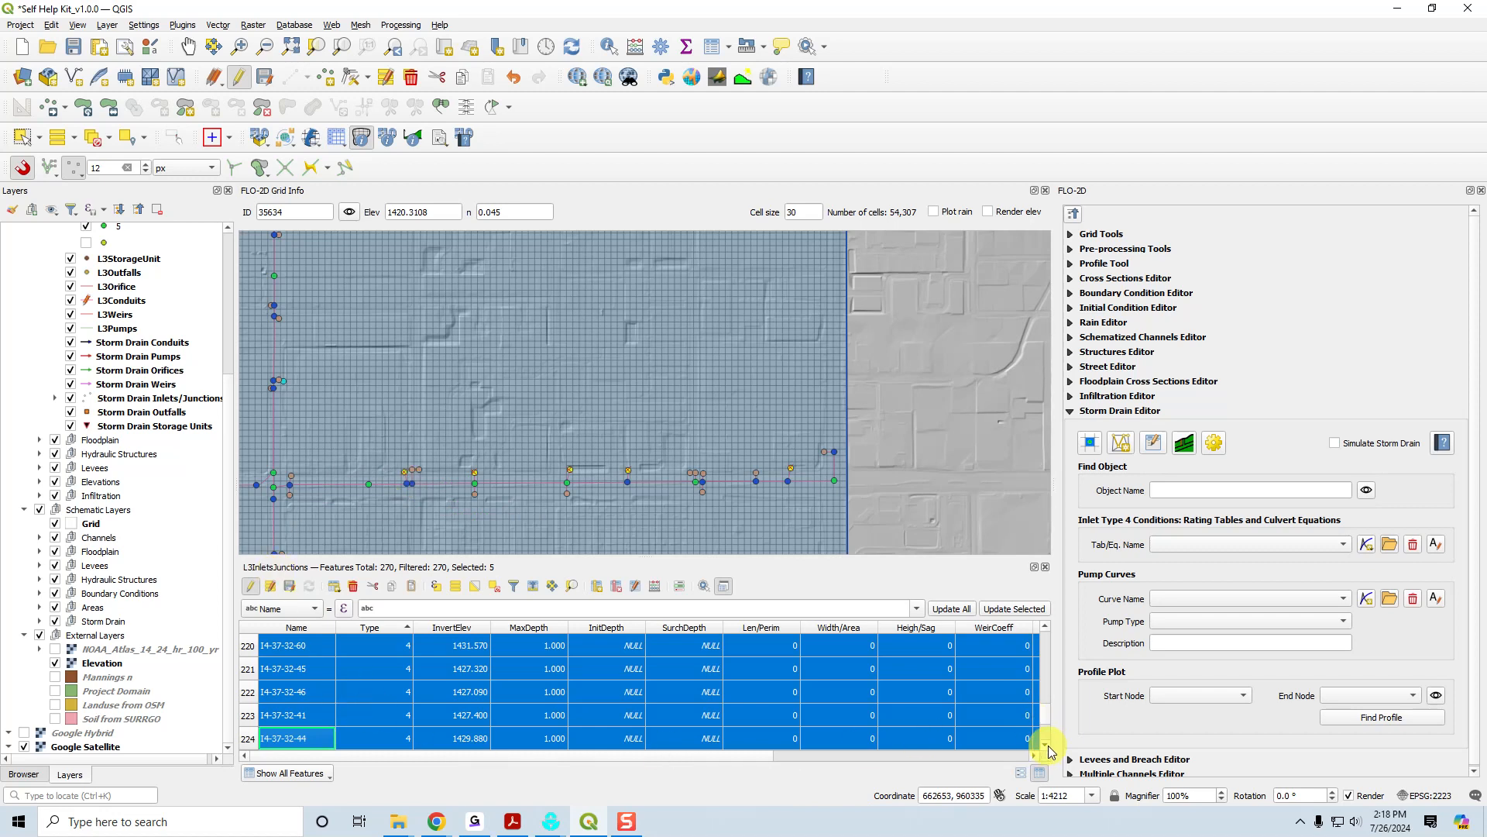
click(512, 822)
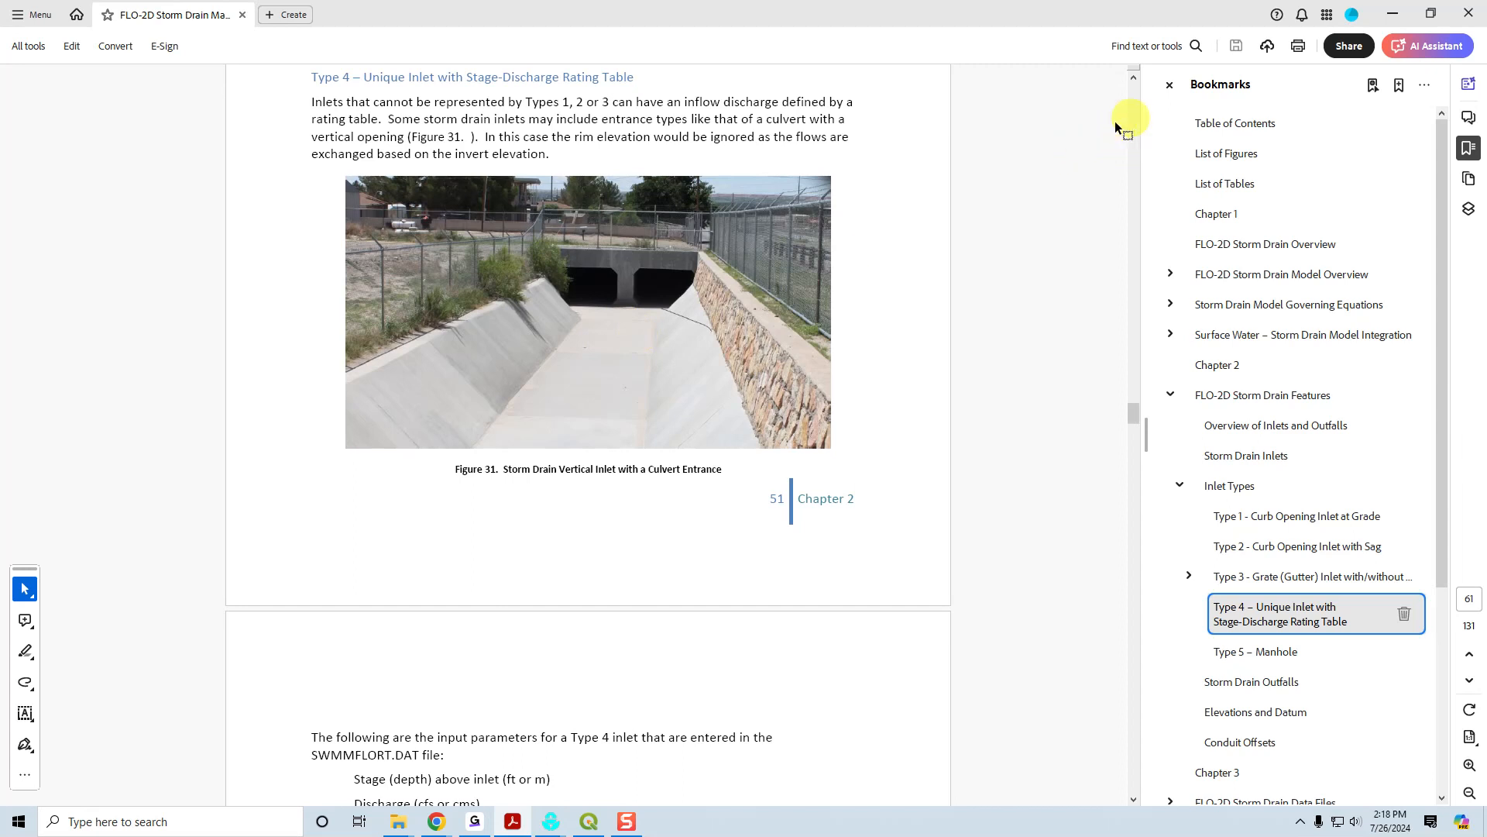
click(1393, 15)
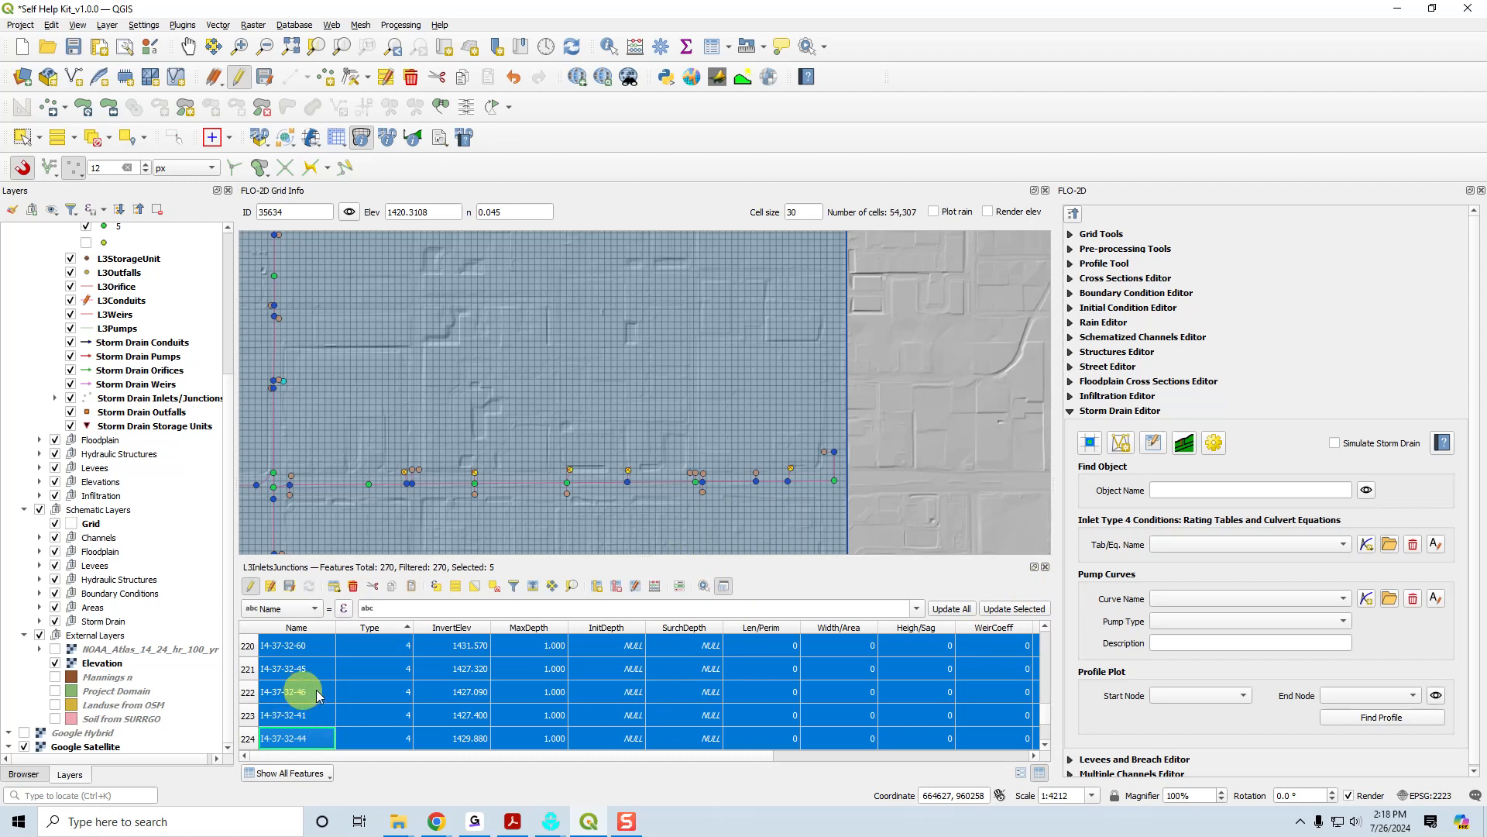
Select the Type 5 inlet I5-36-31-74, zoom the map to it, and hide the Elevation layer.
scroll(325, 692, down, 3)
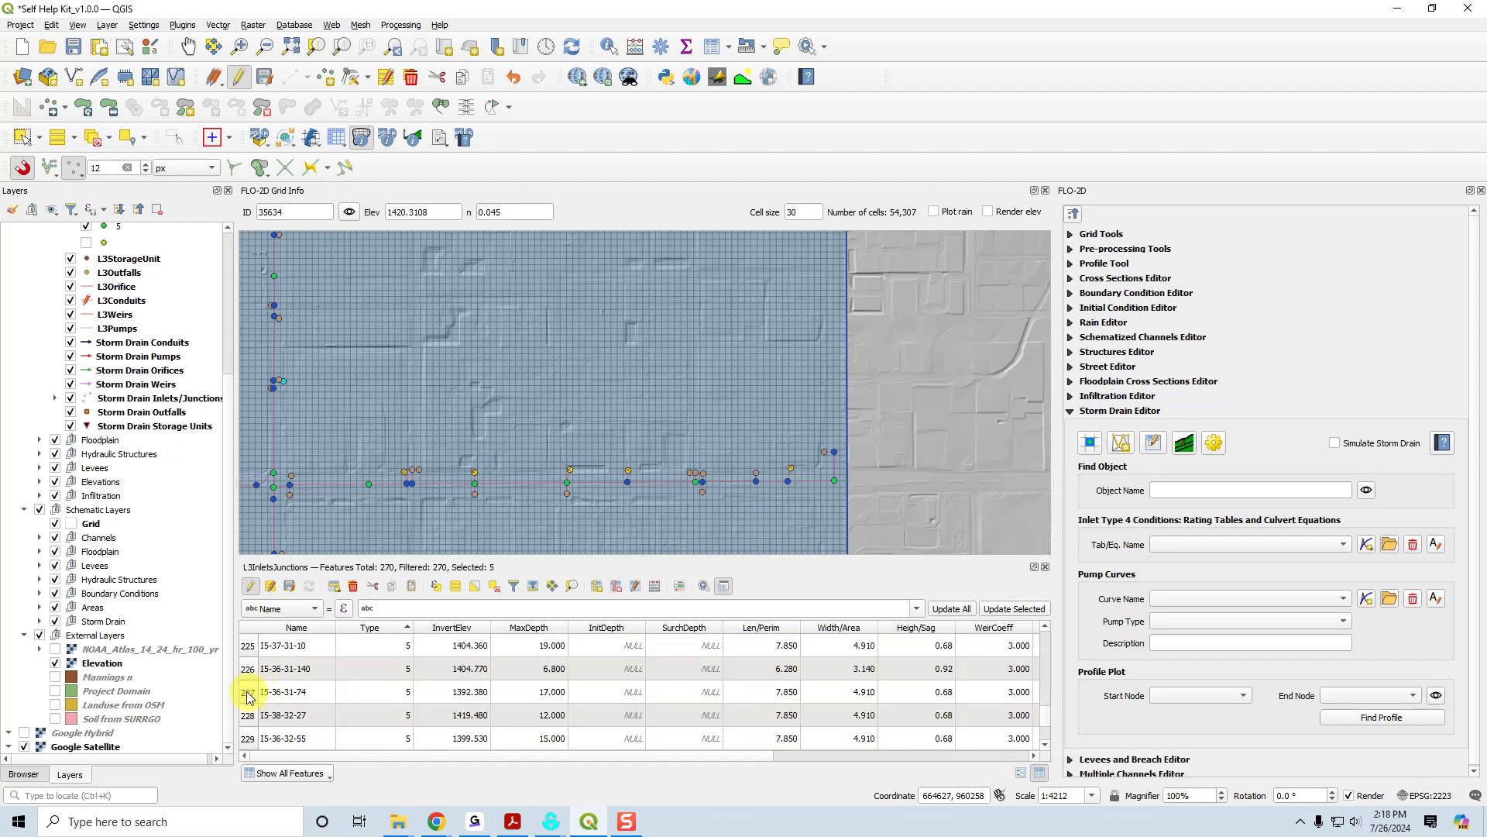
double_click(277, 692)
click(572, 587)
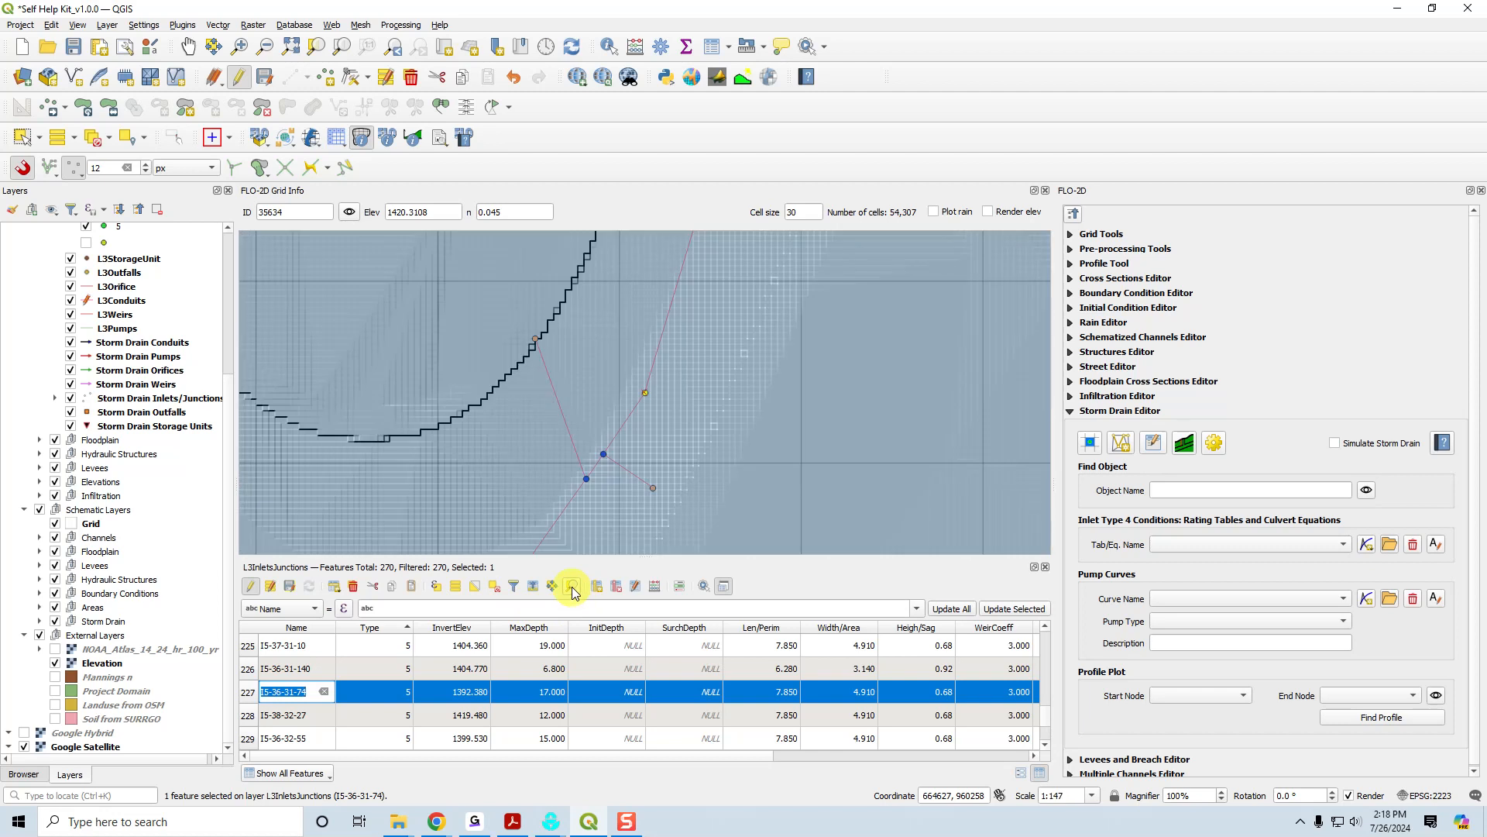
click(55, 663)
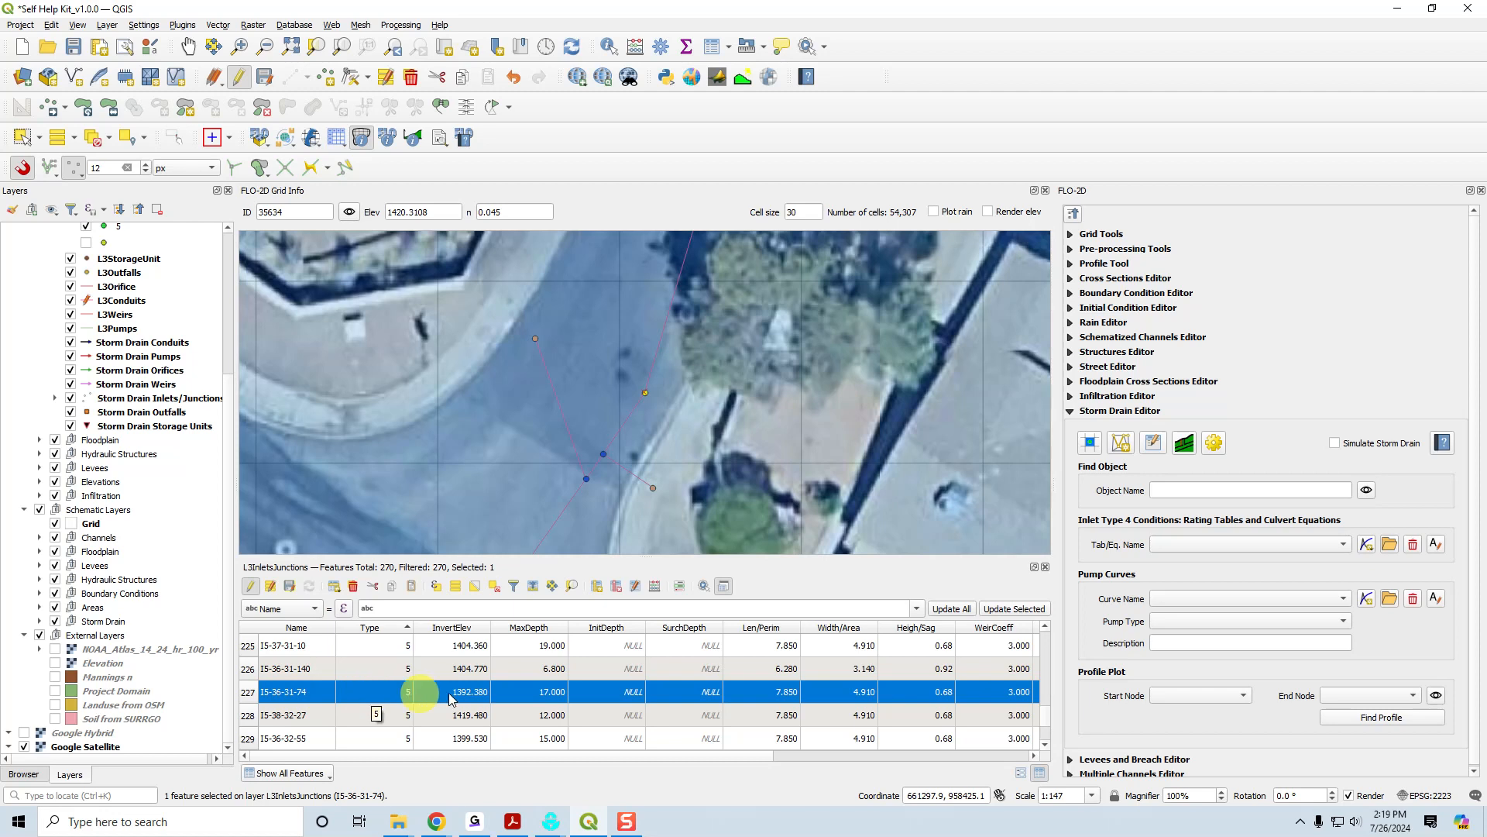
Review inlet I5-36-31-74's depth, perimeter, area, Heigh/Sag, WeirCoeff and Feature attributes.
scroll(765, 756, right, 3)
click(569, 692)
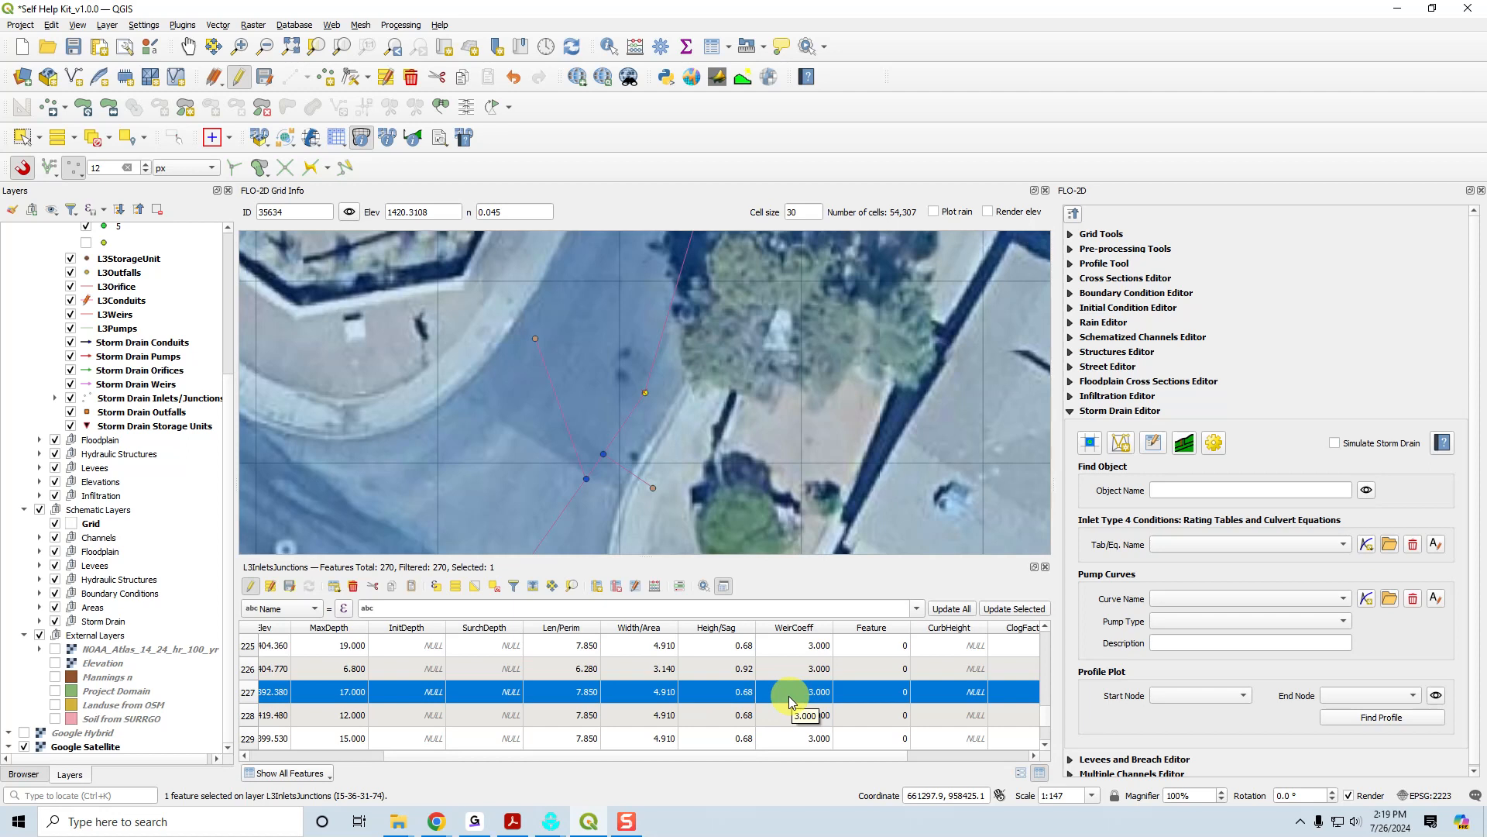
drag(681, 756, 564, 750)
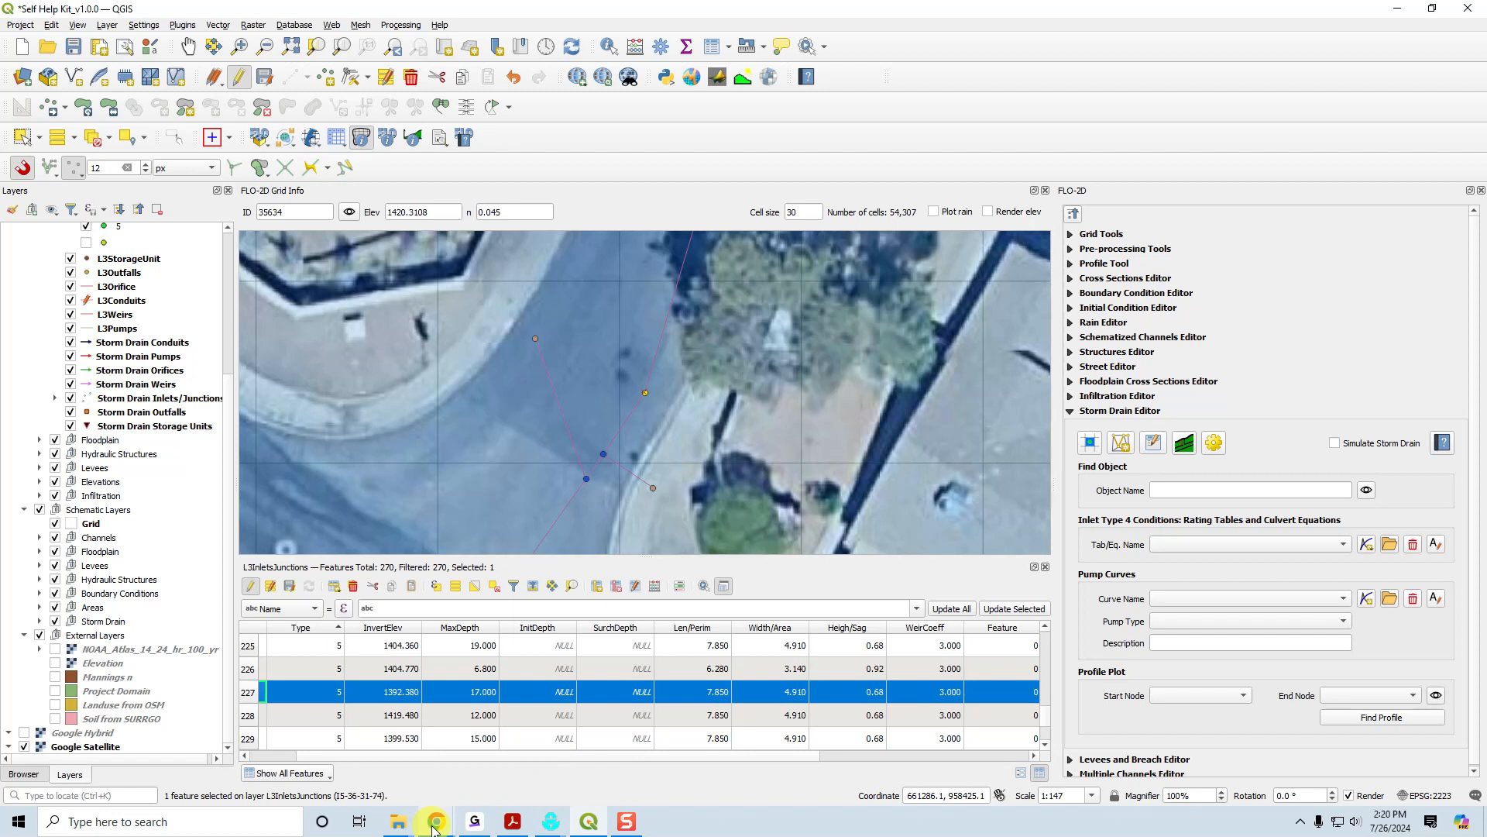
Switch to Chrome and view the Inlets and Junctions section of the Create Storm Drain documentation page.
mouse_move(434, 826)
click(406, 775)
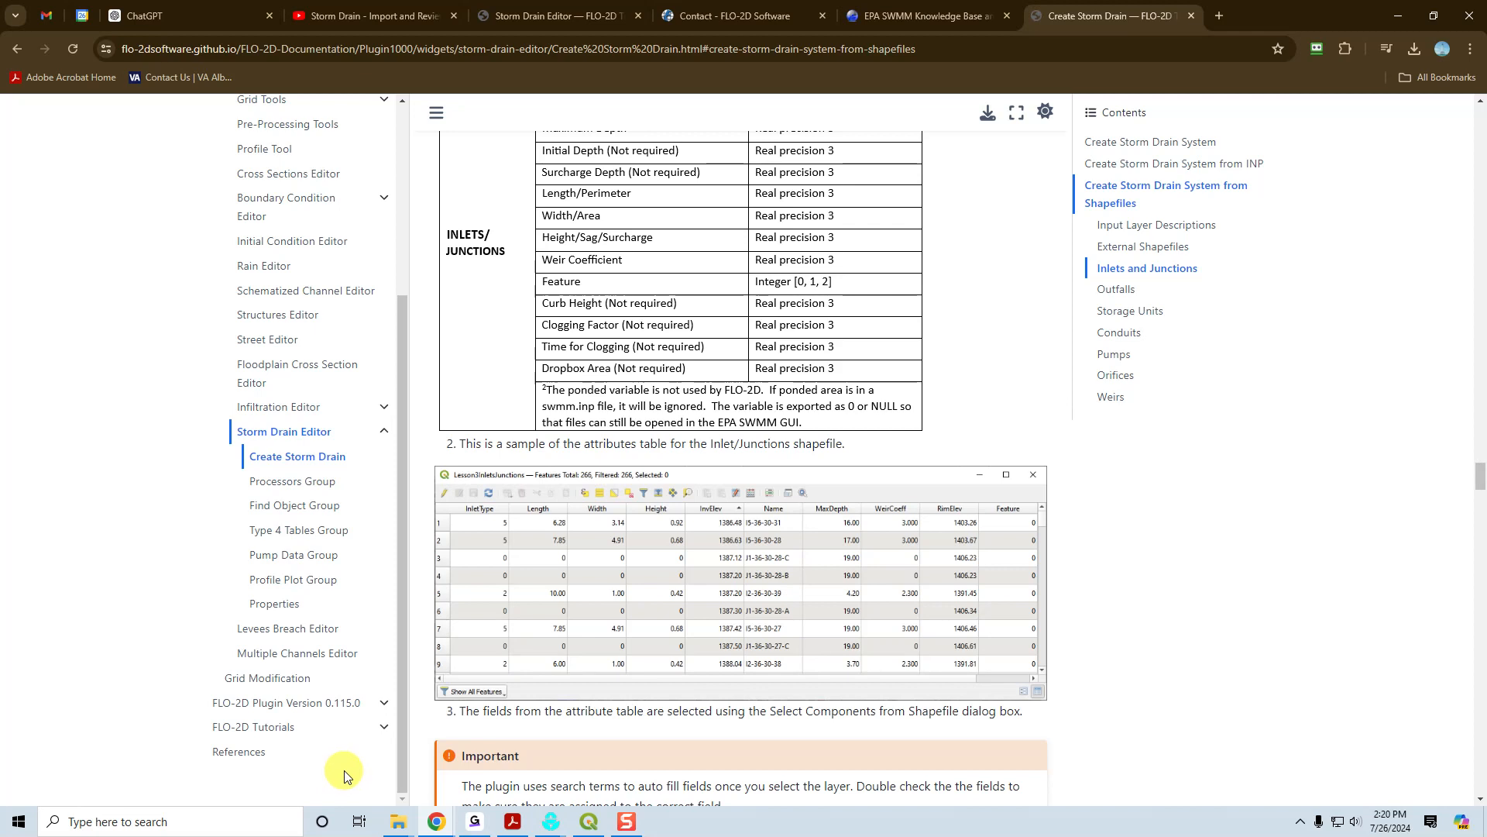
Switch to Acrobat and read the manual's Type 5 – Manhole section through the Table 4 manhole cover surcharge depths.
click(512, 821)
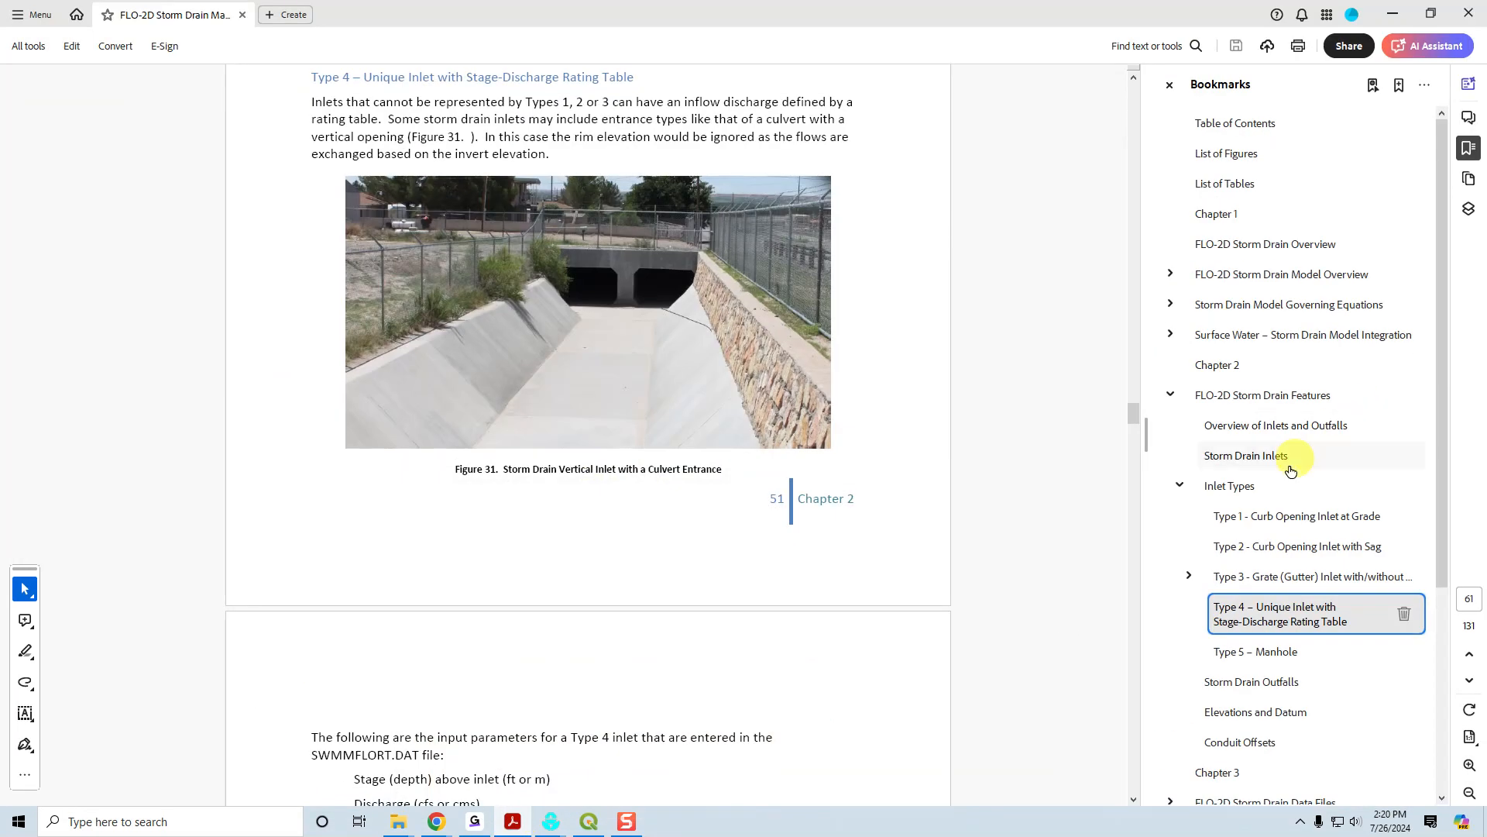
click(1262, 653)
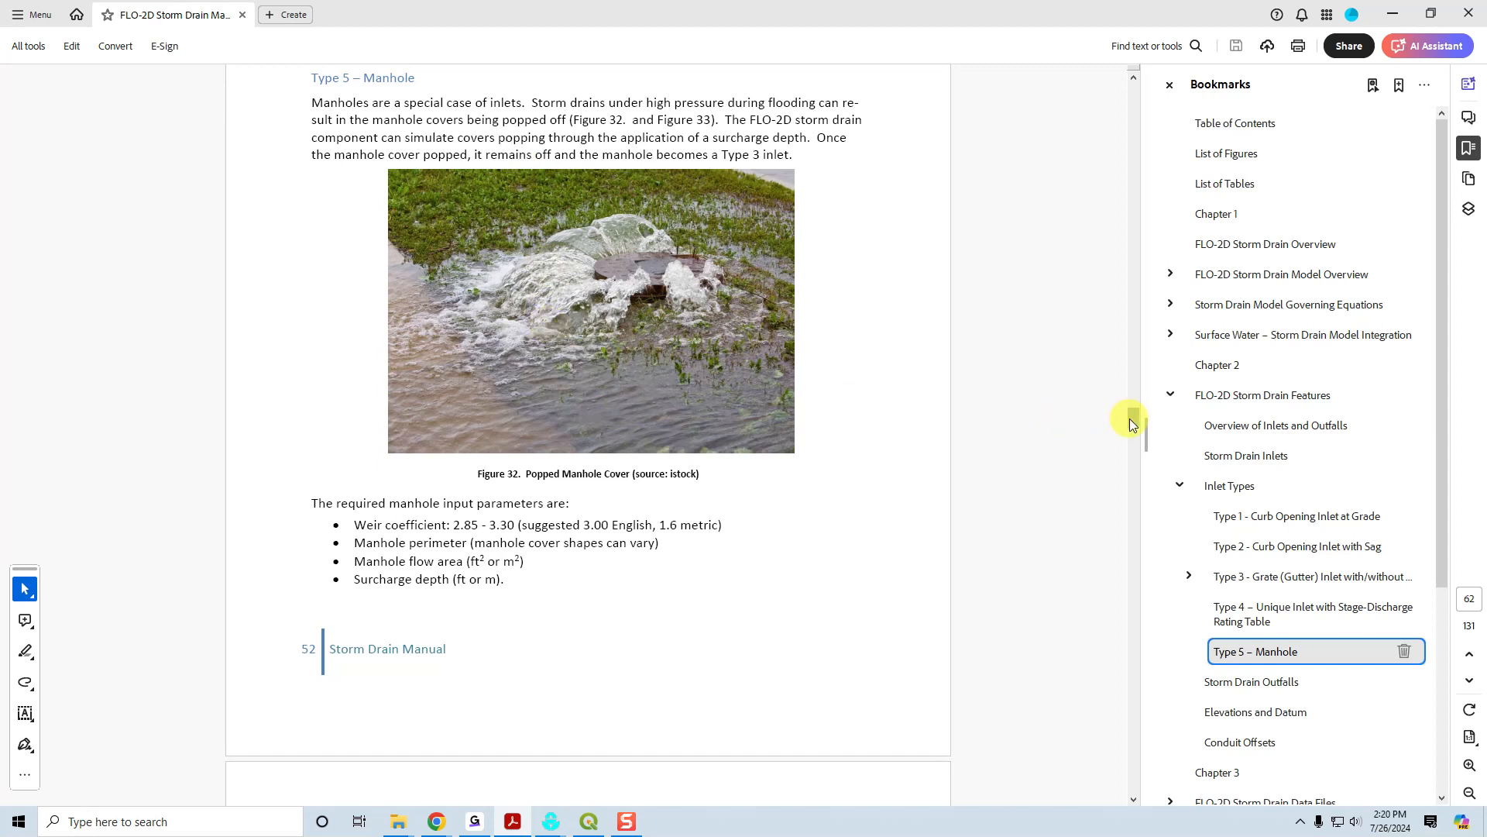
drag(1133, 416, 1136, 426)
scroll(927, 443, up, 2)
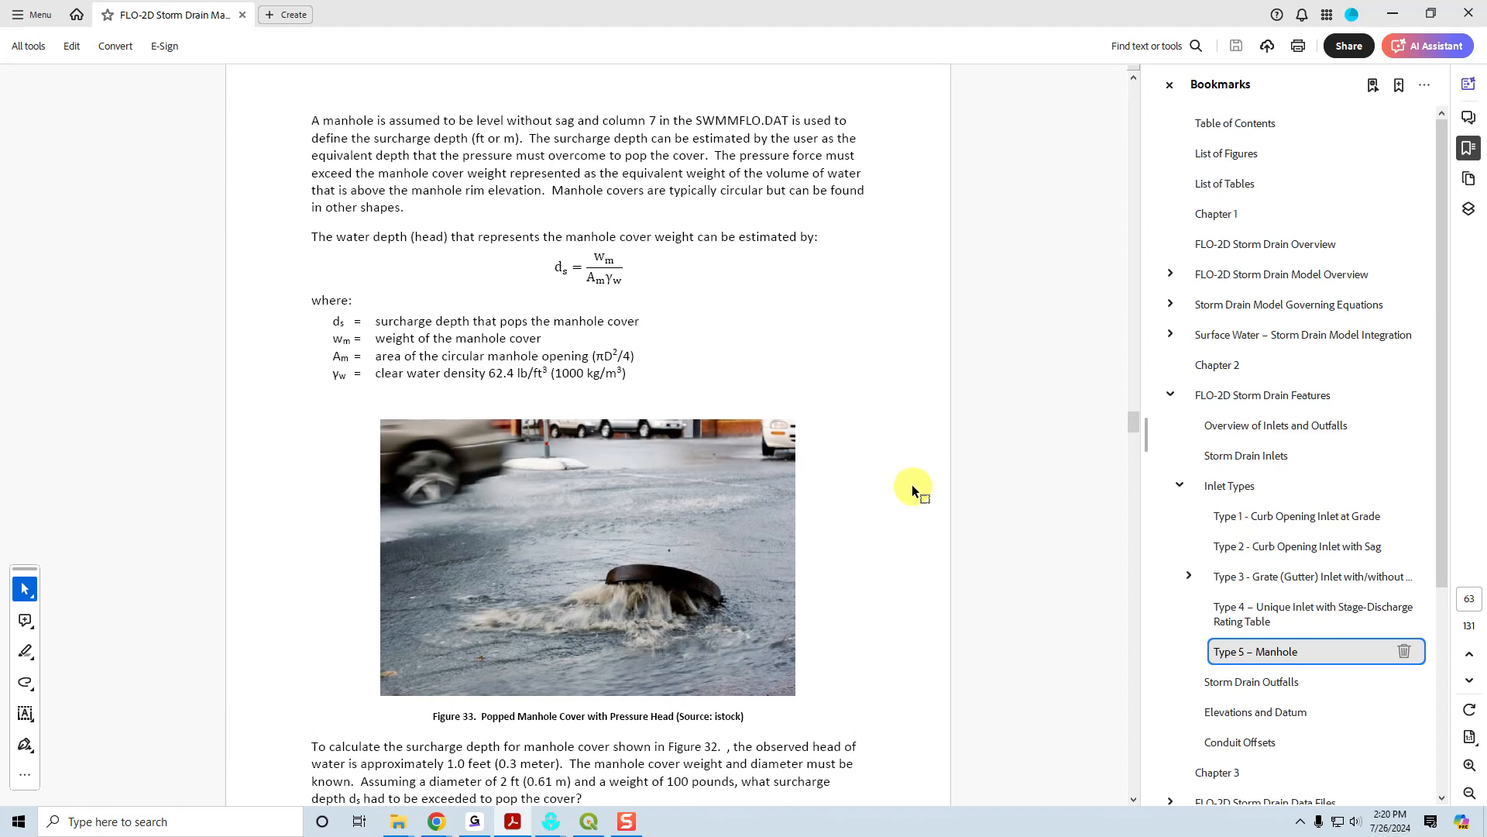
scroll(913, 485, down, 8)
scroll(913, 485, down, 6)
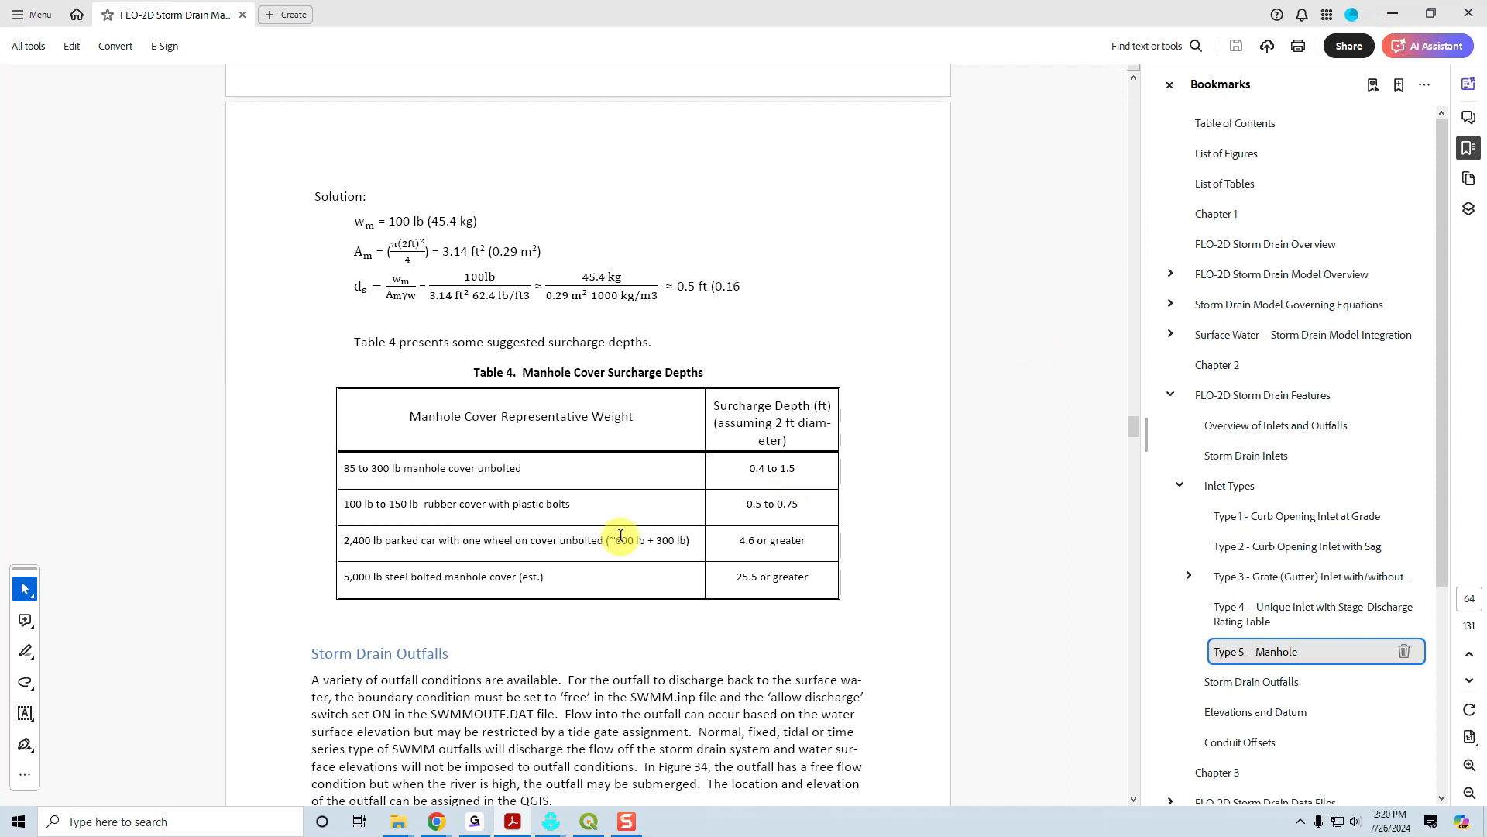
Go back to Chrome, review the Inlets and Junctions field table and sample attribute table, and return to QGIS.
click(1397, 16)
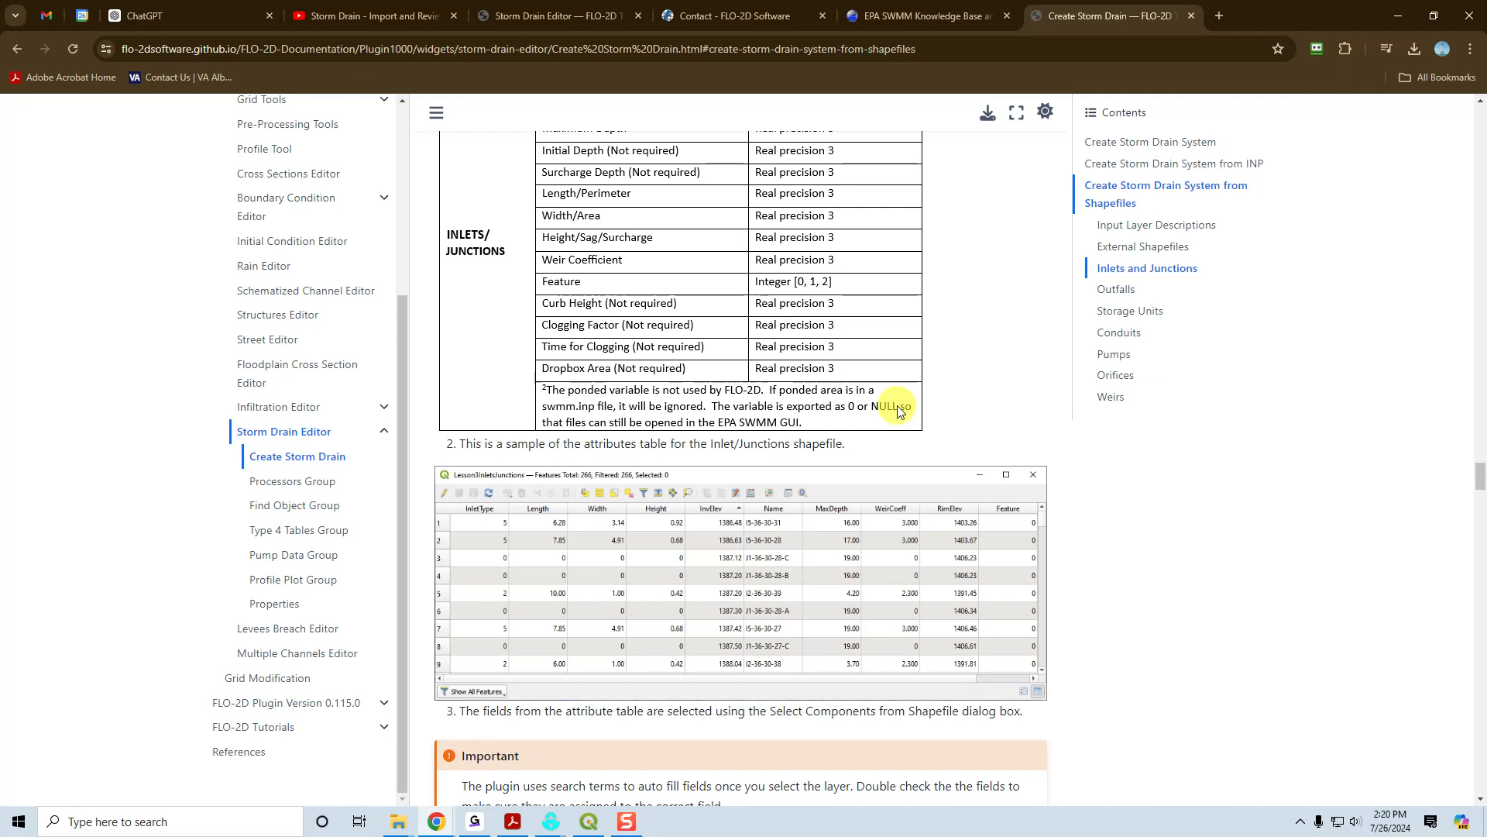
scroll(869, 341, up, 3)
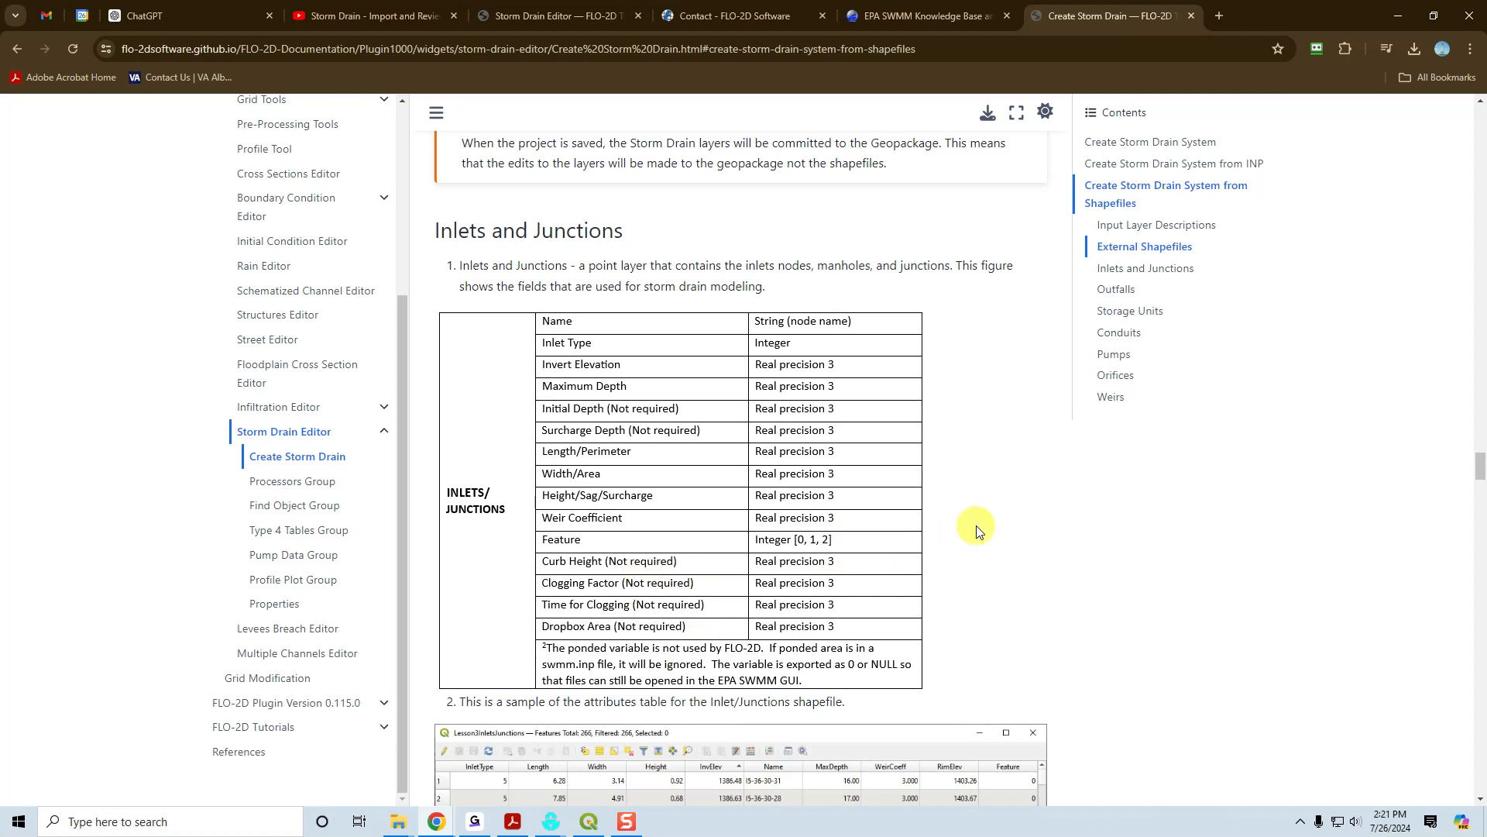
scroll(976, 531, down, 2)
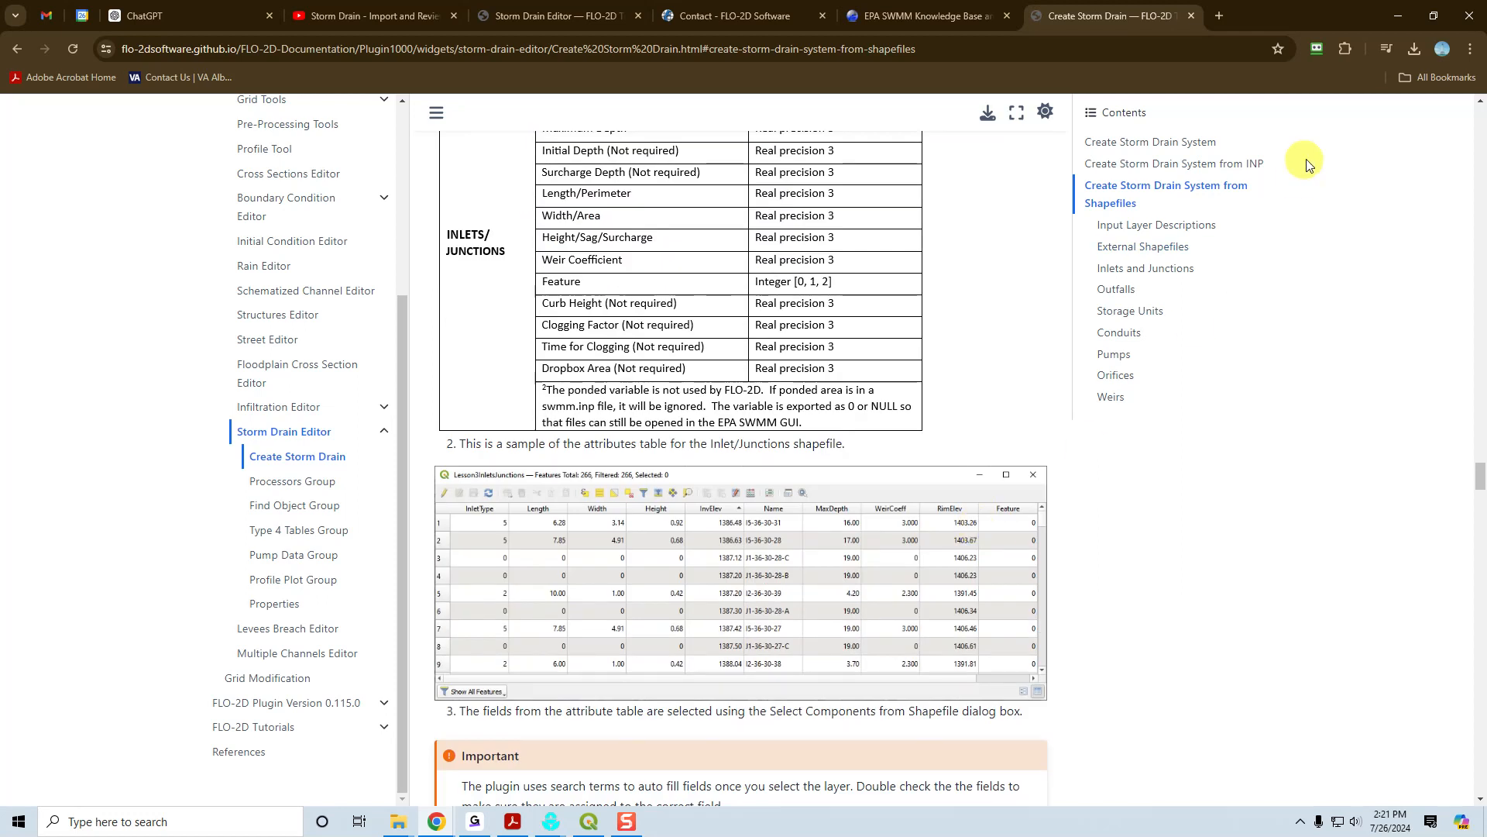
click(1398, 15)
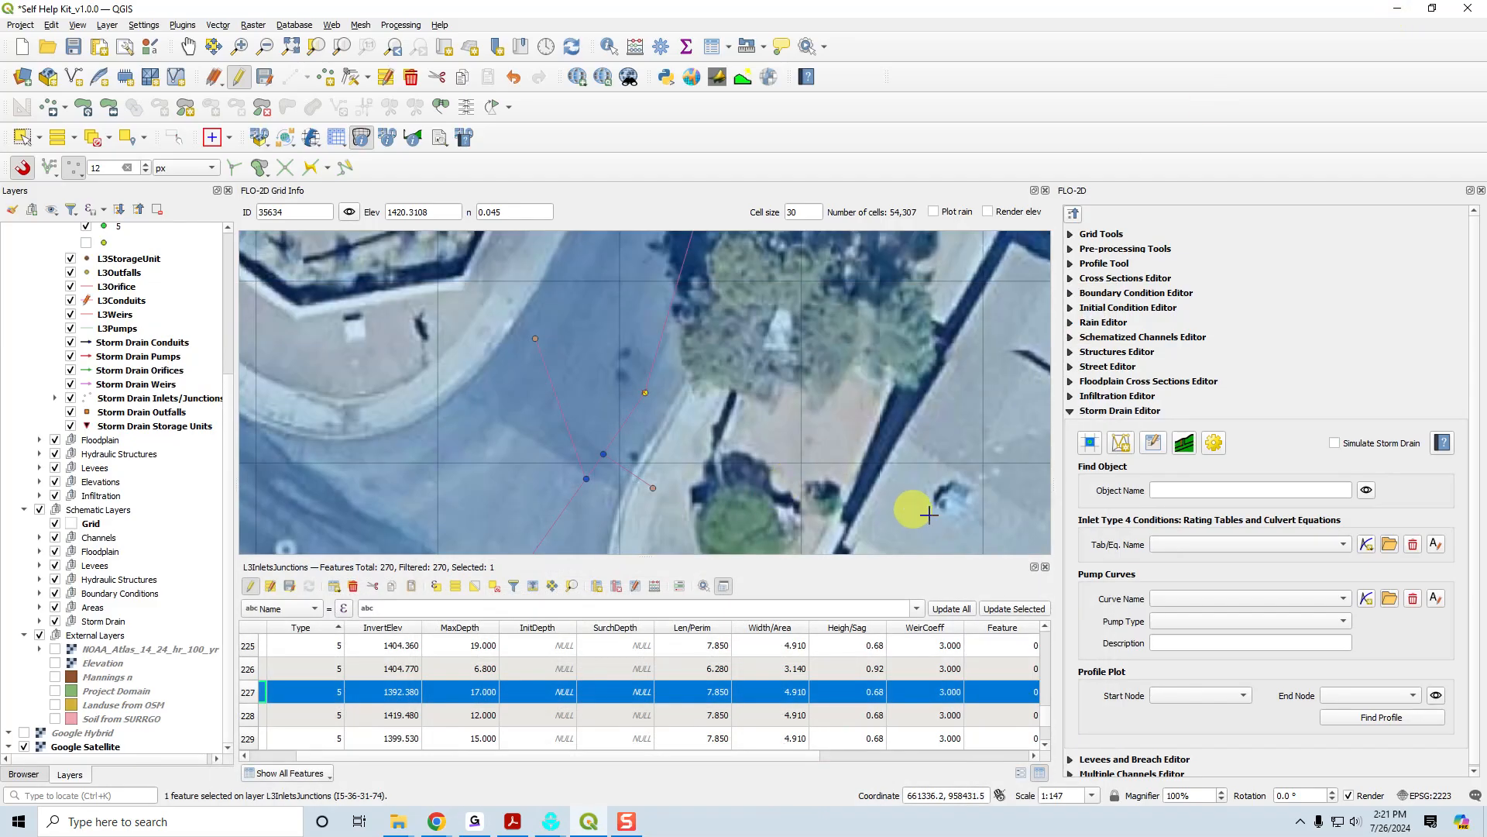